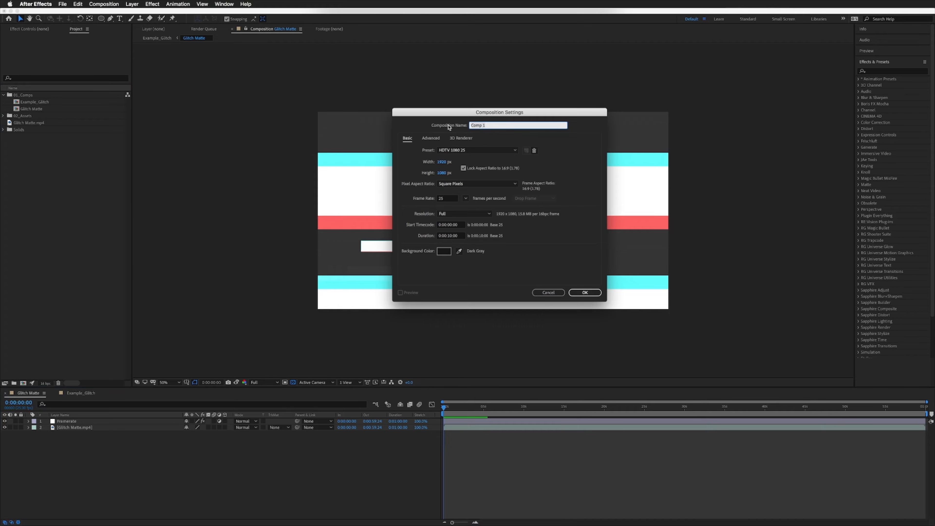
# Step: Create a composition named Glitch Matte_02 with a duration of 30 seconds
pyautogui.write('Glitch Matte_02')
pyautogui.click(448, 238)
pyautogui.press('BackSpace')
pyautogui.write('3')
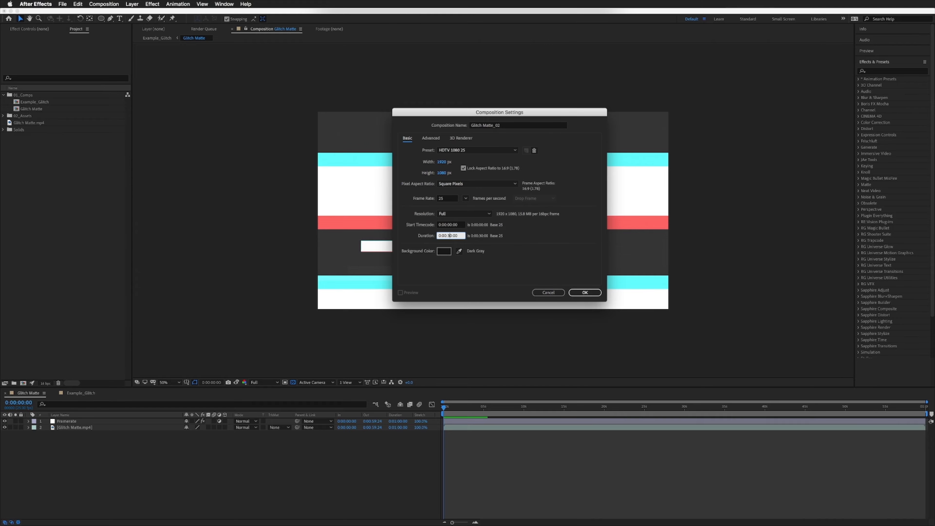
pyautogui.press('Return')
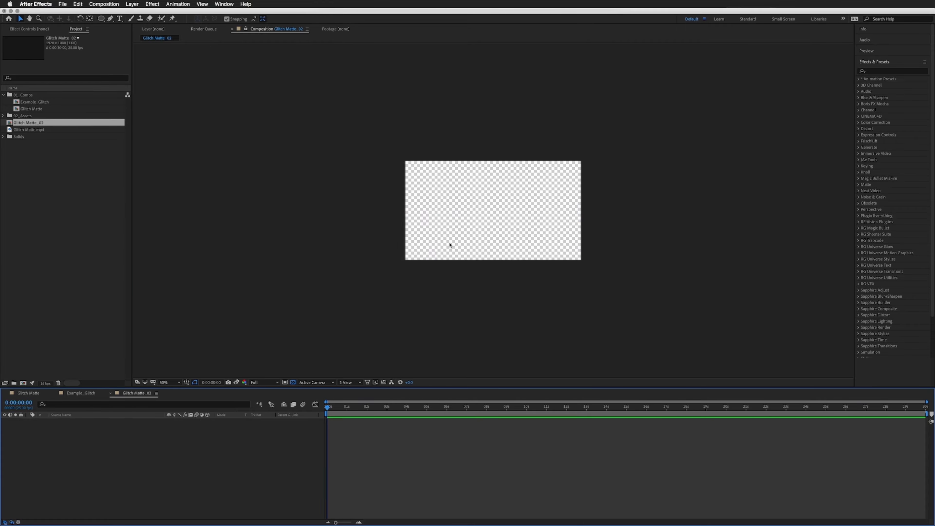
pyautogui.press('/')
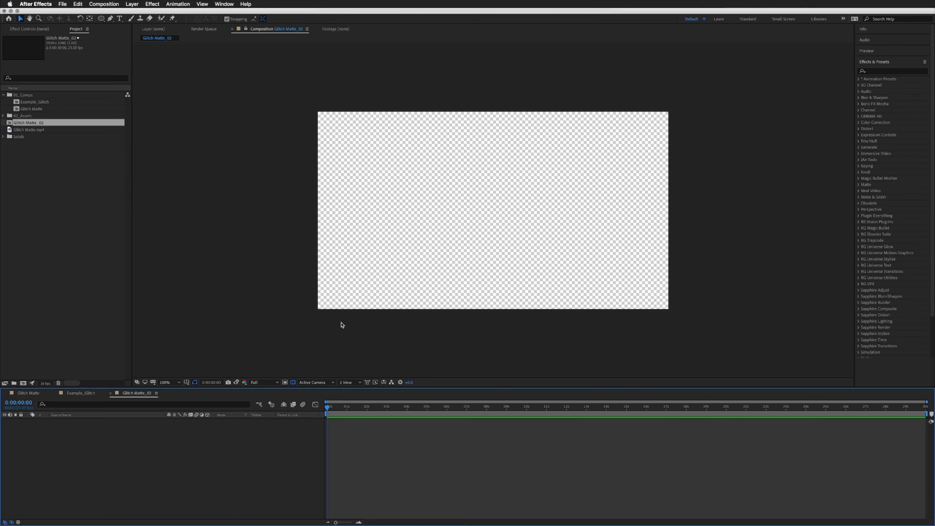
# Step: Examine the bar shapes in the original Glitch Matte composition around the three-second mark as a reference
pyautogui.click(22, 393)
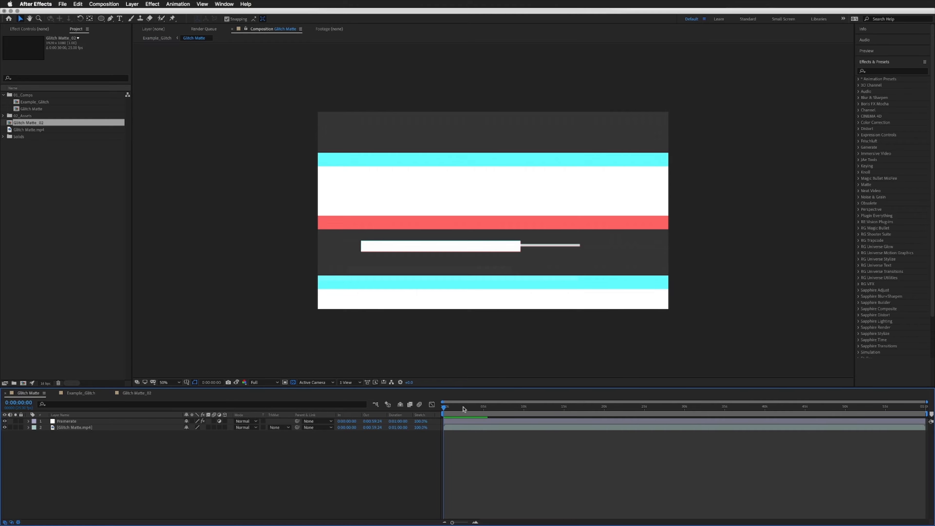
pyautogui.click(470, 405)
pyautogui.press('space')
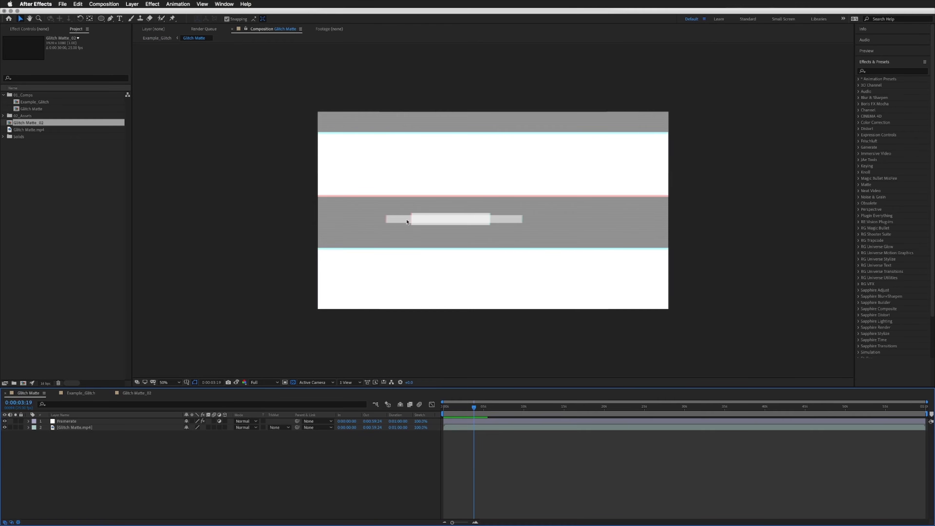
pyautogui.click(471, 406)
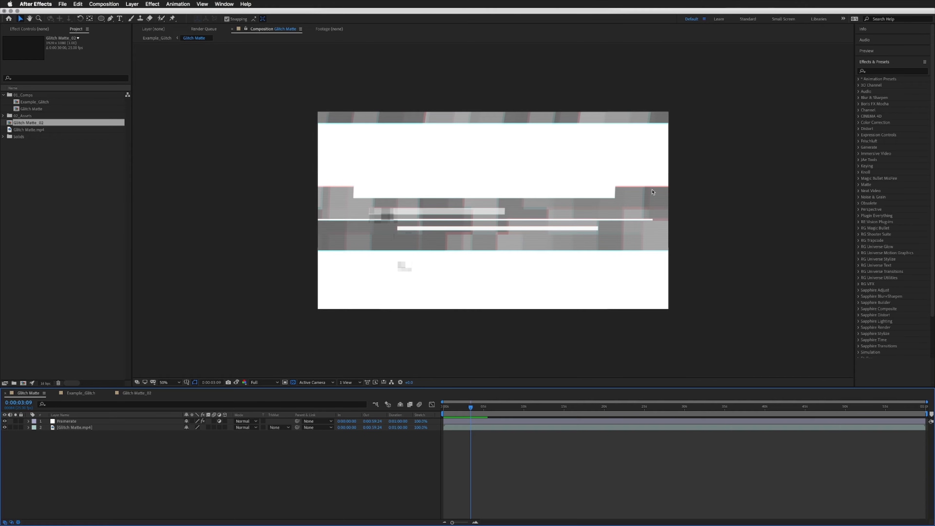
pyautogui.moveTo(471, 407); pyautogui.dragTo(232, 371)
# Step: Draw a white horizontal rectangle in Glitch Matte_02 that extends well beyond both sides of the frame
pyautogui.click(143, 393)
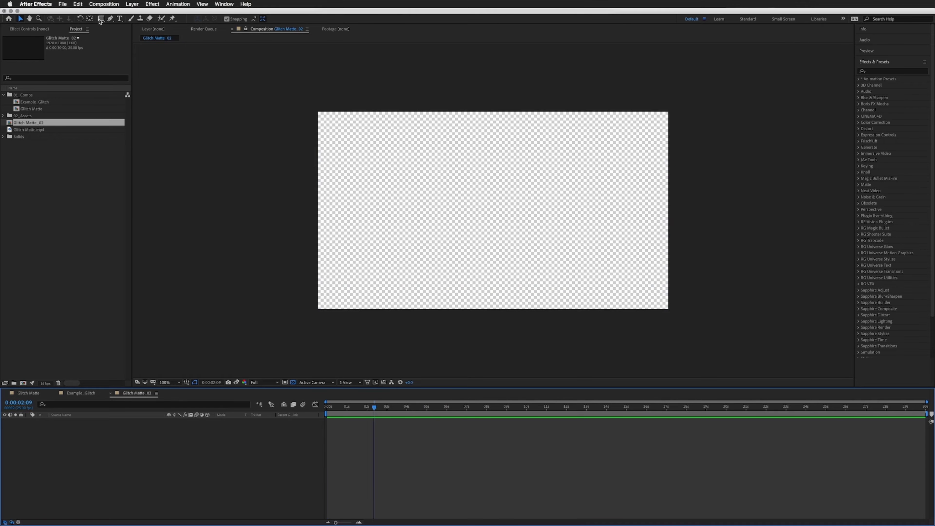
pyautogui.click(101, 19)
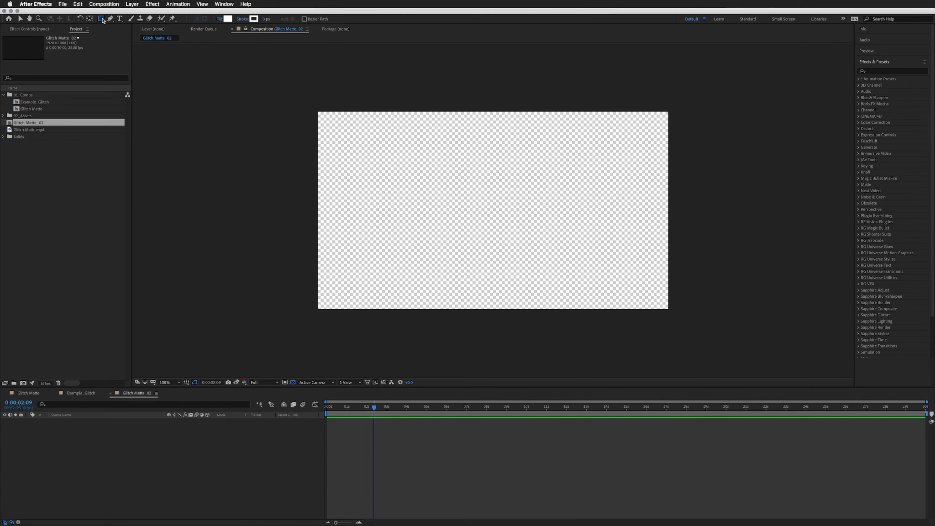
pyautogui.press(',')
pyautogui.press(',')
pyautogui.moveTo(228, 186)
pyautogui.mouseDown()
pyautogui.moveTo(630, 215)
pyautogui.moveTo(760, 215)
pyautogui.mouseUp()
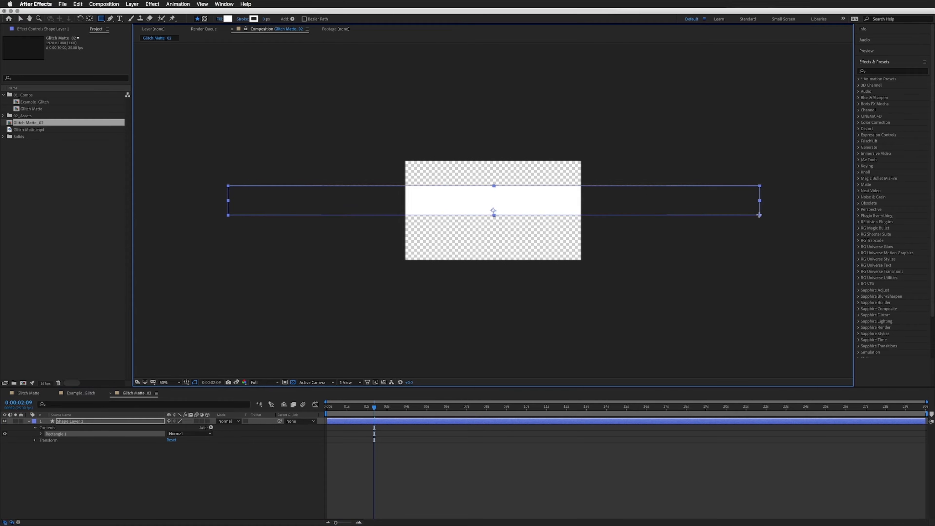
pyautogui.press('v')
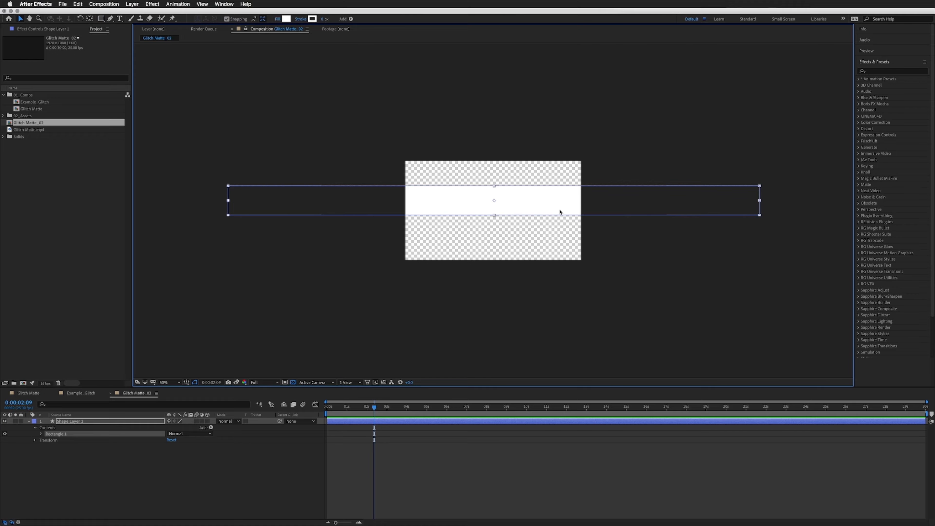
# Step: Stretch the rectangle much wider beyond both frame sides and move it into the upper half of the frame
pyautogui.moveTo(517, 203)
pyautogui.mouseDown()
pyautogui.moveTo(549, 181)
pyautogui.moveTo(472, 209)
pyautogui.moveTo(437, 200)
pyautogui.moveTo(279, 203)
pyautogui.moveTo(761, 203)
pyautogui.moveTo(435, 207)
pyautogui.moveTo(645, 202)
pyautogui.moveTo(525, 203)
pyautogui.mouseUp()
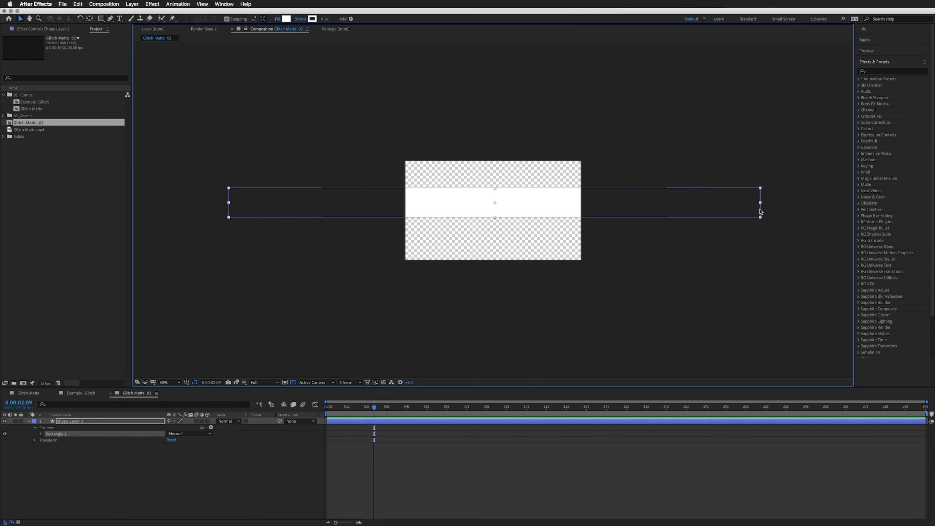
pyautogui.moveTo(758, 206); pyautogui.dragTo(517, 207)
pyautogui.moveTo(447, 213); pyautogui.dragTo(469, 221)
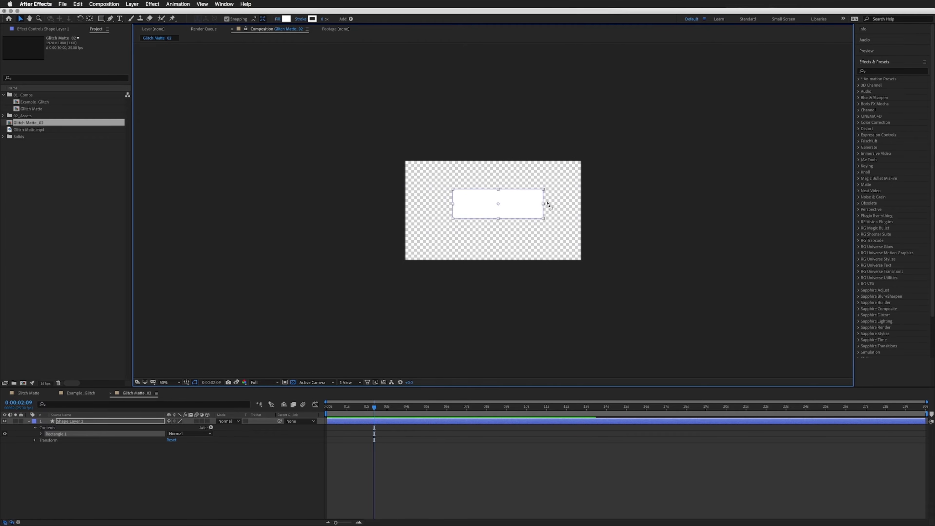
pyautogui.moveTo(544, 203); pyautogui.dragTo(856, 204)
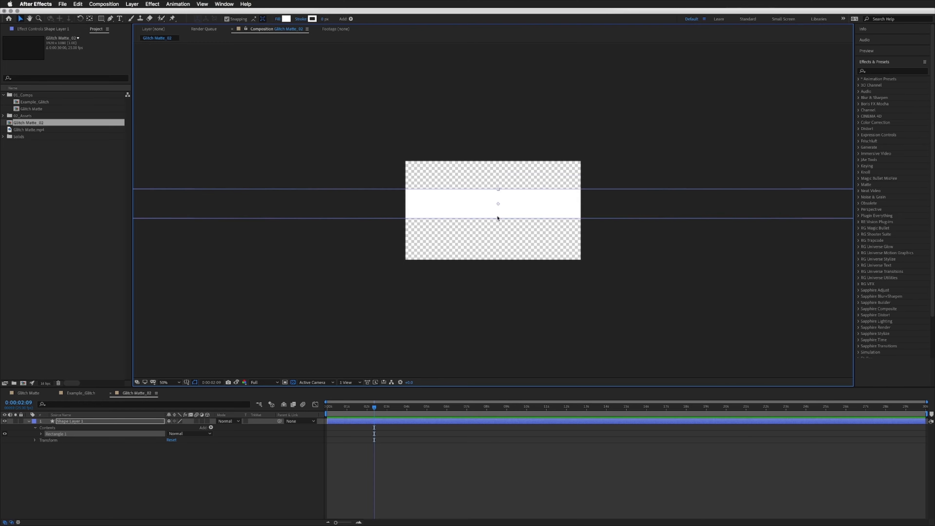
pyautogui.moveTo(516, 211); pyautogui.dragTo(513, 196)
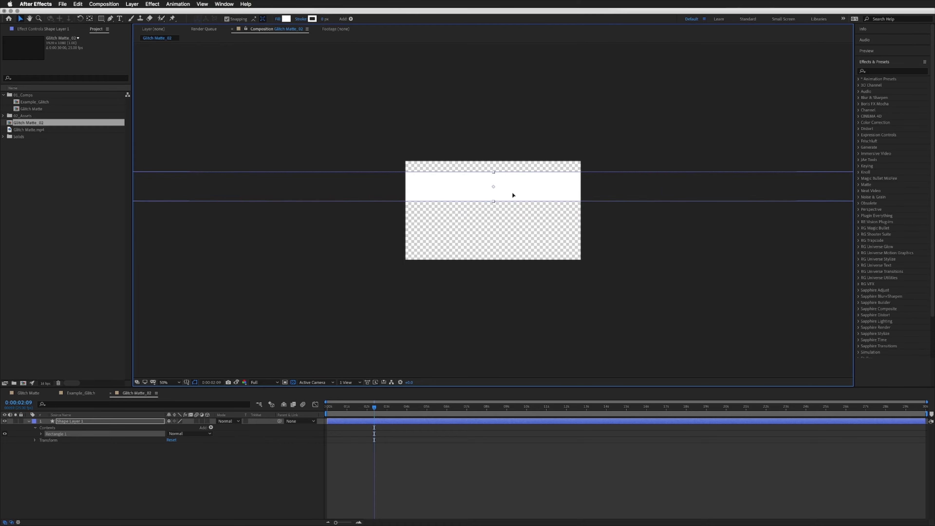
# Step: Add the expression wiggle(25,500) to the Position property of Shape Layer 1
pyautogui.click(68, 422)
pyautogui.press('p')
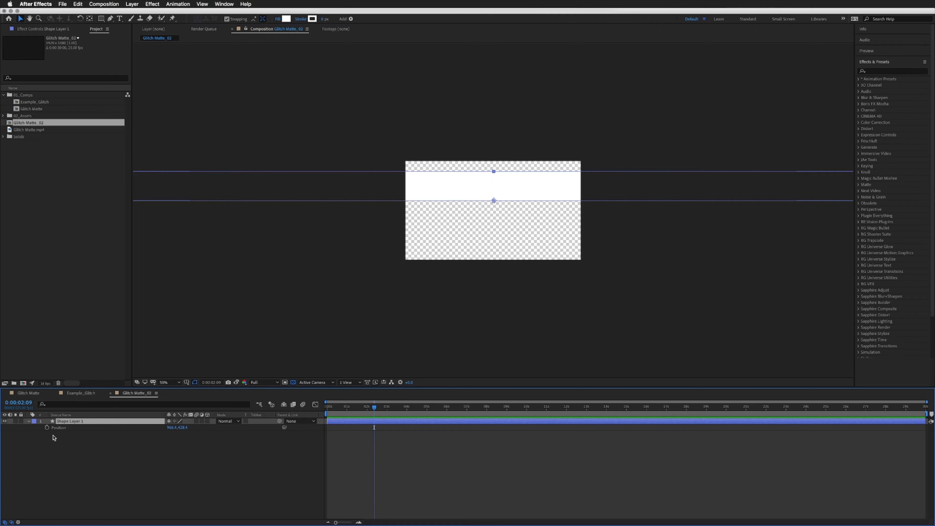
pyautogui.keyDown('alt'); pyautogui.click(47, 428); pyautogui.keyUp('alt')
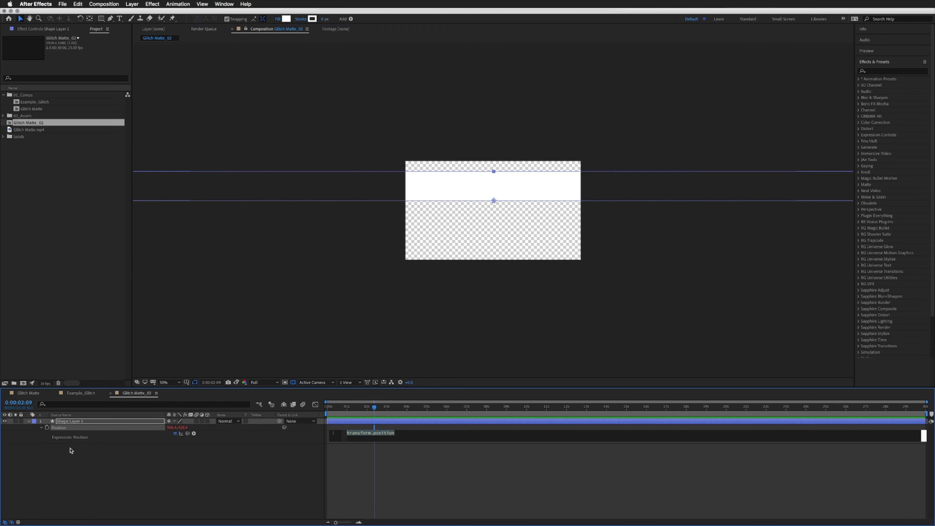
pyautogui.write('wi')
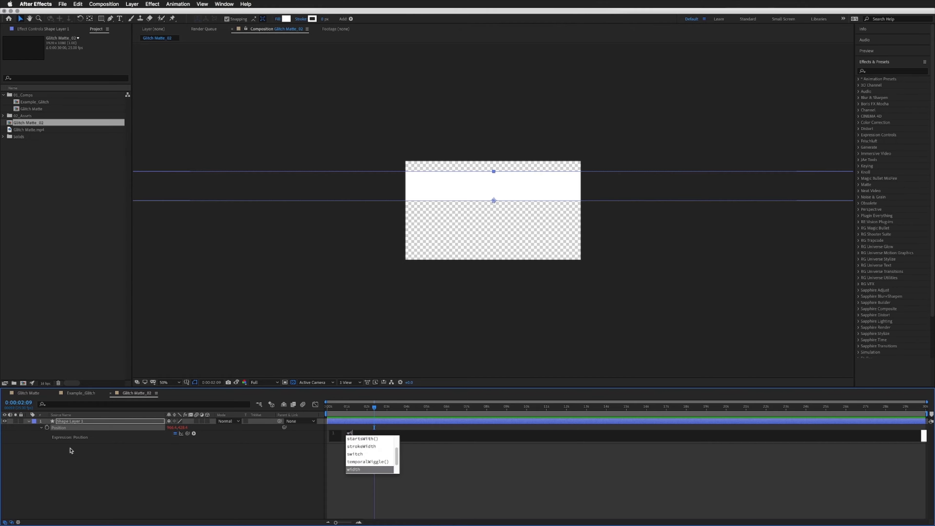
pyautogui.write('ggle')
pyautogui.press('Return')
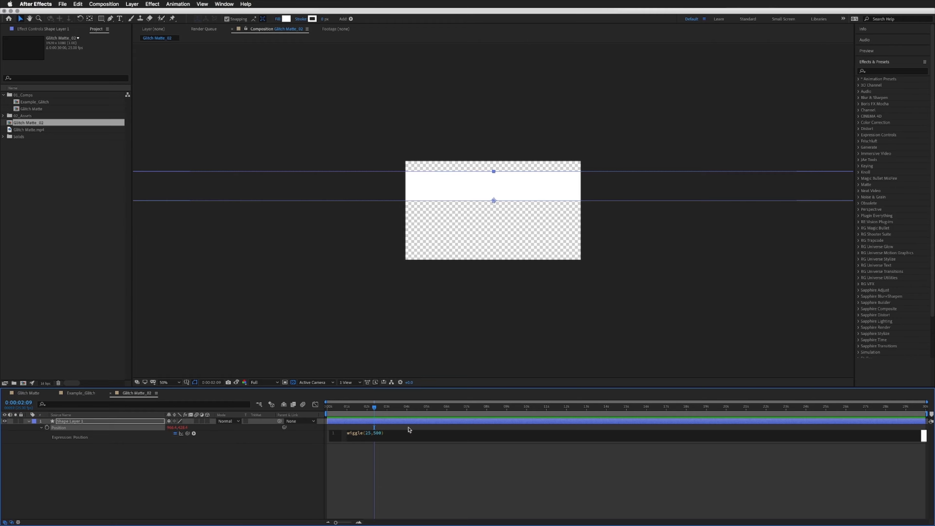
pyautogui.click(369, 428)
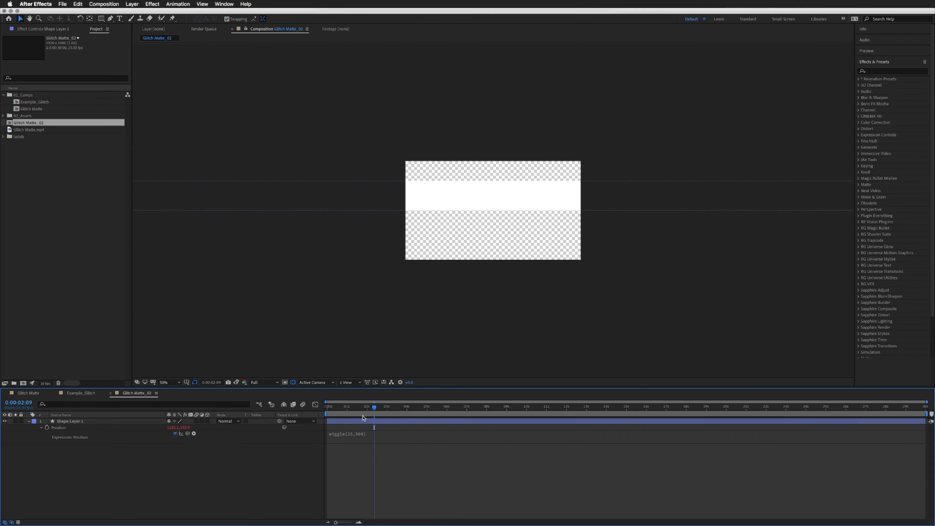
# Step: Preview the band's wiggle animation from the start of the composition
pyautogui.moveTo(330, 407); pyautogui.dragTo(246, 412)
pyautogui.press('space')
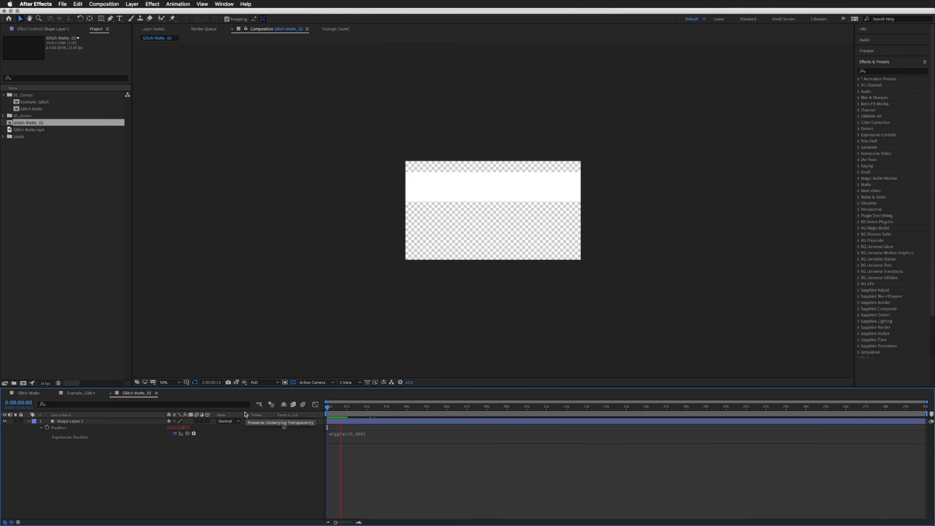
pyautogui.press('space')
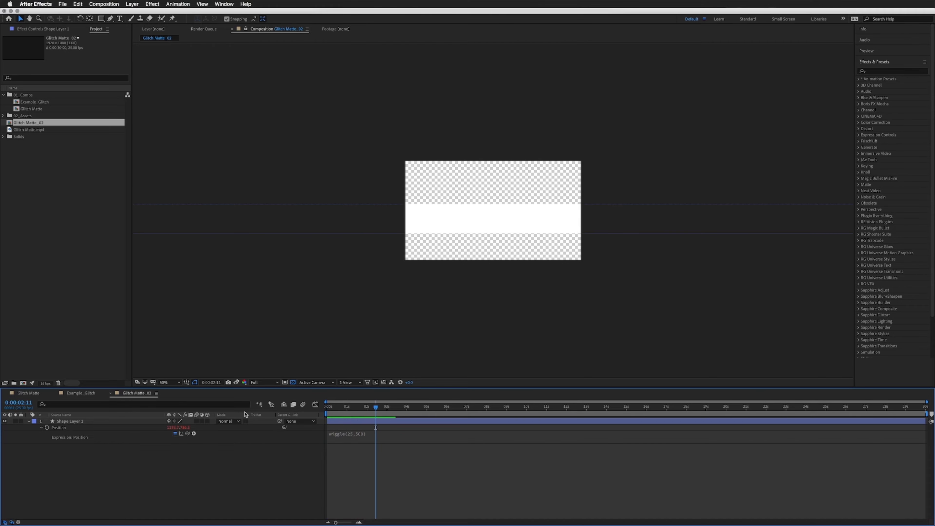
# Step: Return to the start of the timeline and make the white band slightly taller by raising its upper edge
pyautogui.moveTo(373, 409); pyautogui.dragTo(327, 408)
pyautogui.click(526, 201)
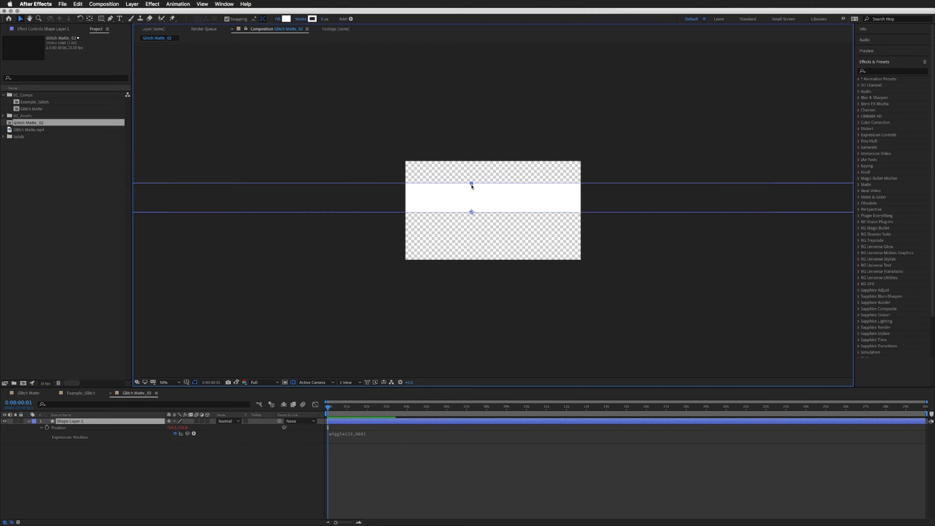
pyautogui.moveTo(471, 183); pyautogui.dragTo(472, 174)
pyautogui.click(349, 429)
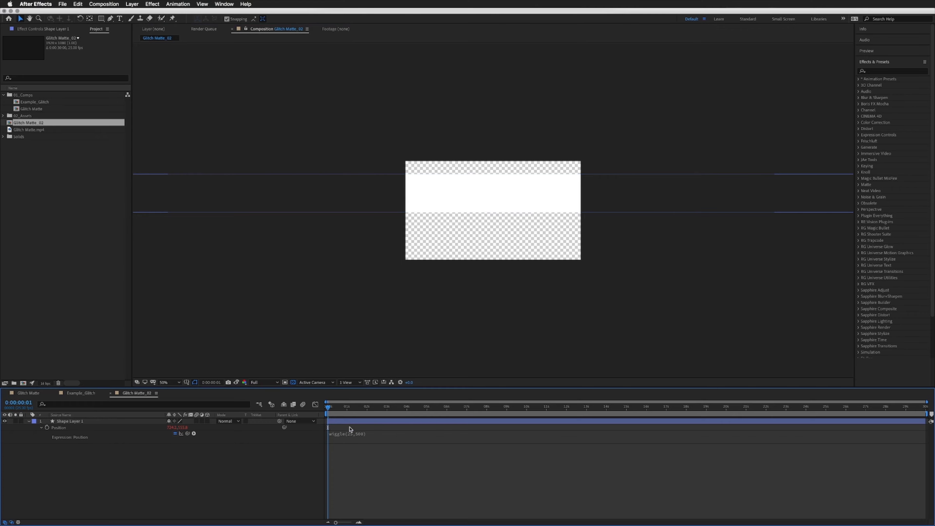
# Step: Check the frame rate in the settings of the Glitch Matte_02 composition
pyautogui.click(107, 5)
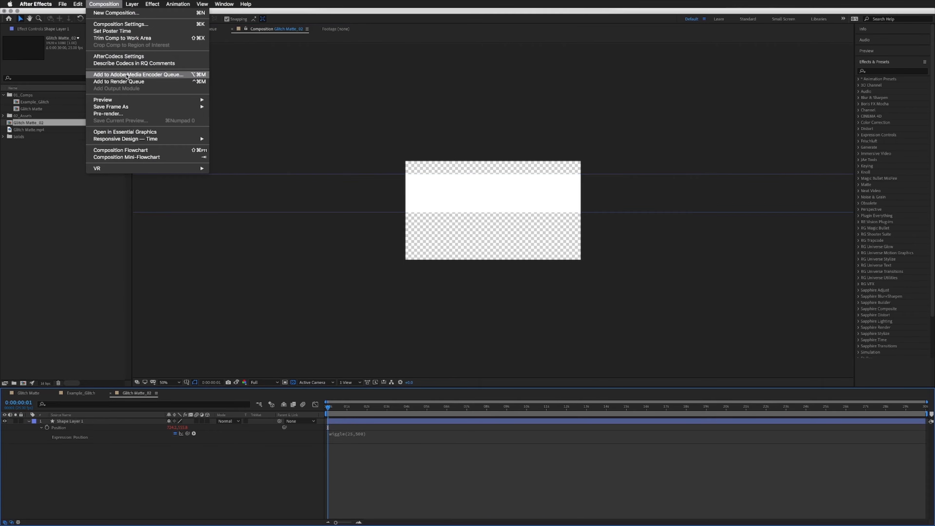
pyautogui.click(124, 25)
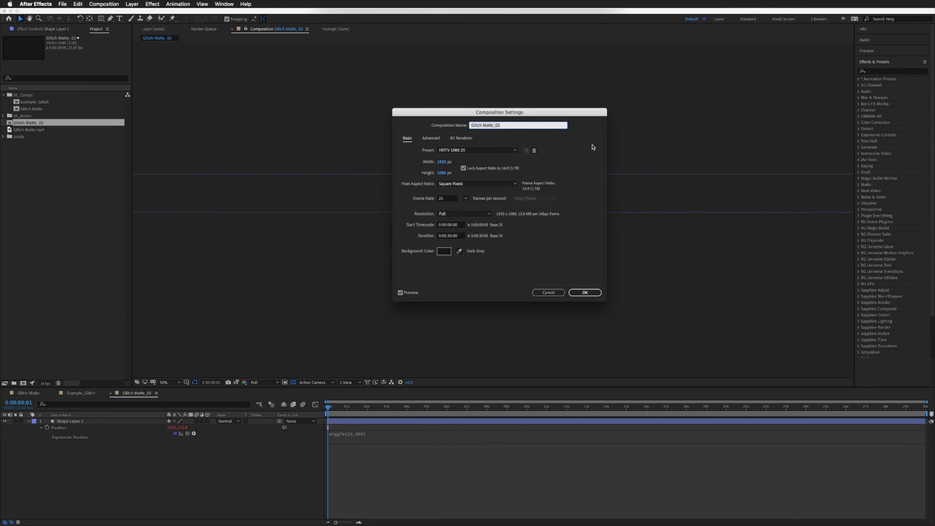
pyautogui.click(440, 199)
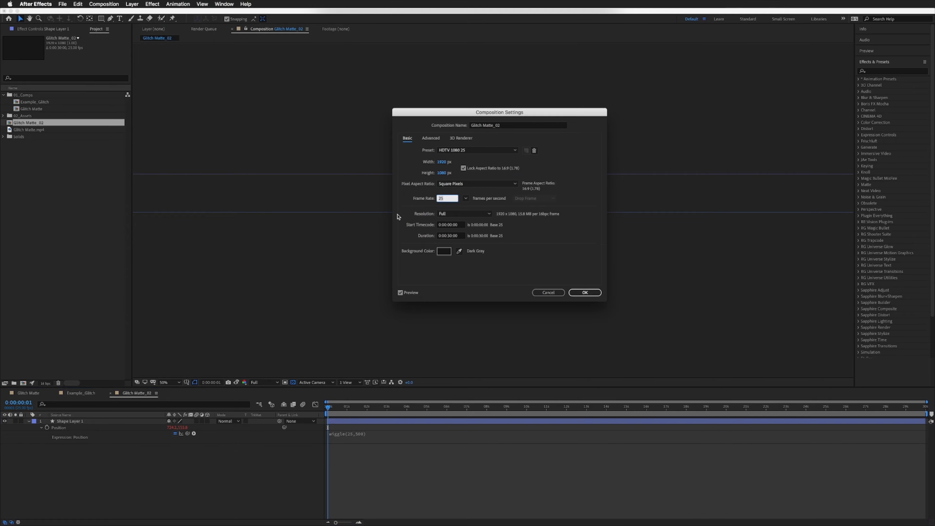
pyautogui.click(548, 292)
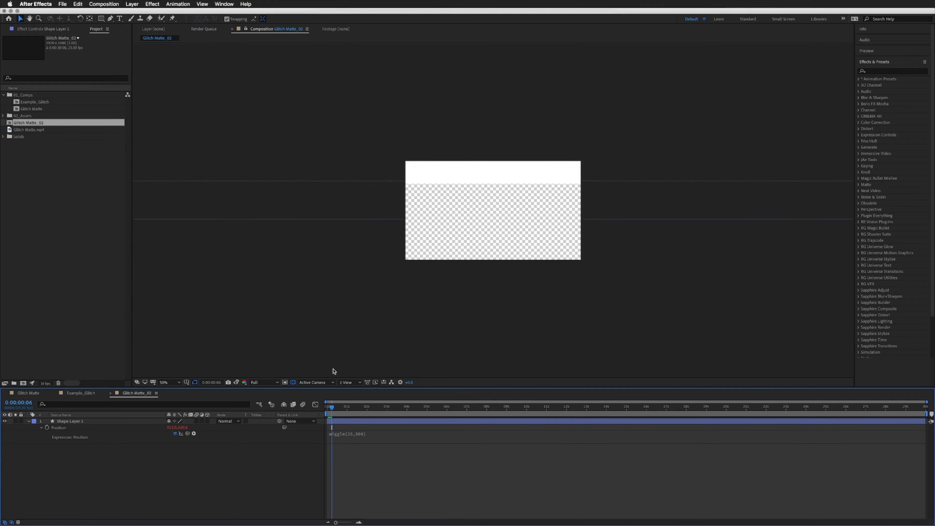
# Step: Play back the taller wiggling band from the first frame
pyautogui.press('Home')
pyautogui.press('space')
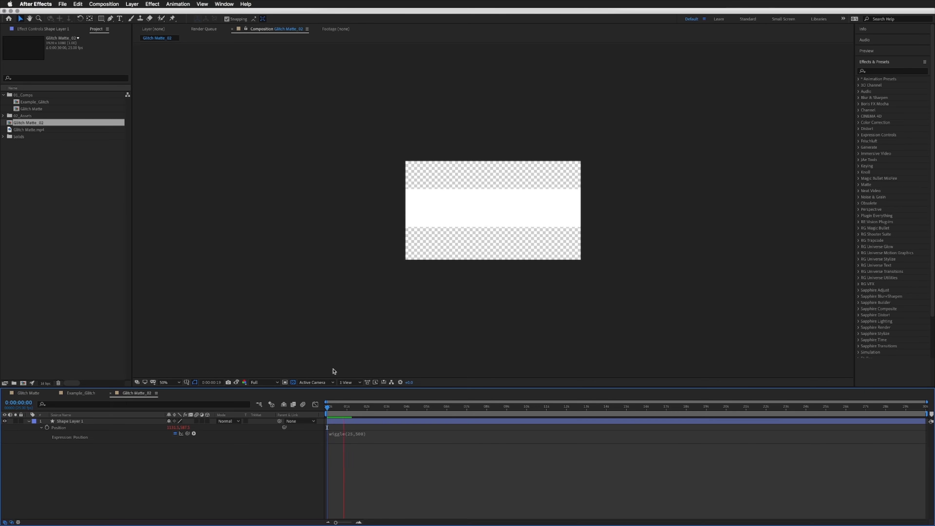
pyautogui.press('space')
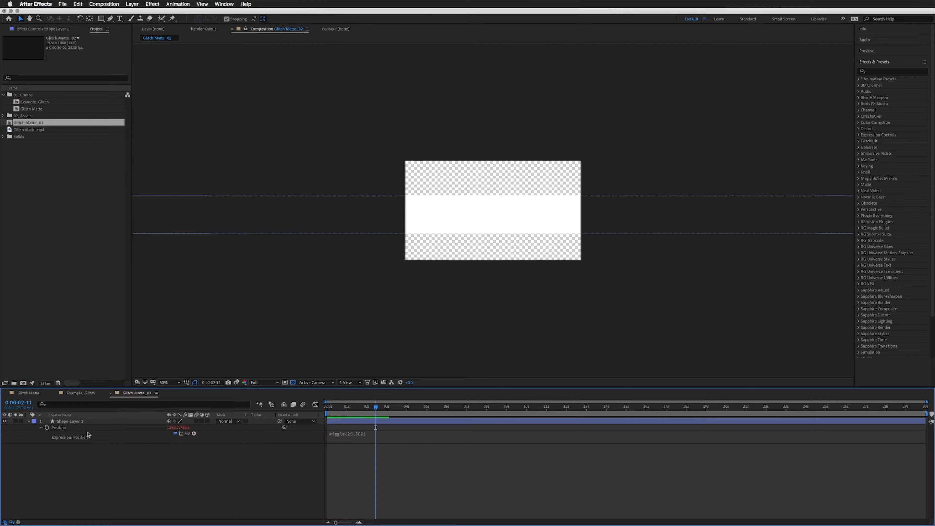
# Step: Duplicate the Shape Layer 1 band, place the copy in the lower half of the frame, and preview both bands wiggling
pyautogui.click(72, 424)
pyautogui.hotkey('ctrl', 'd')
pyautogui.moveTo(463, 211); pyautogui.dragTo(465, 228)
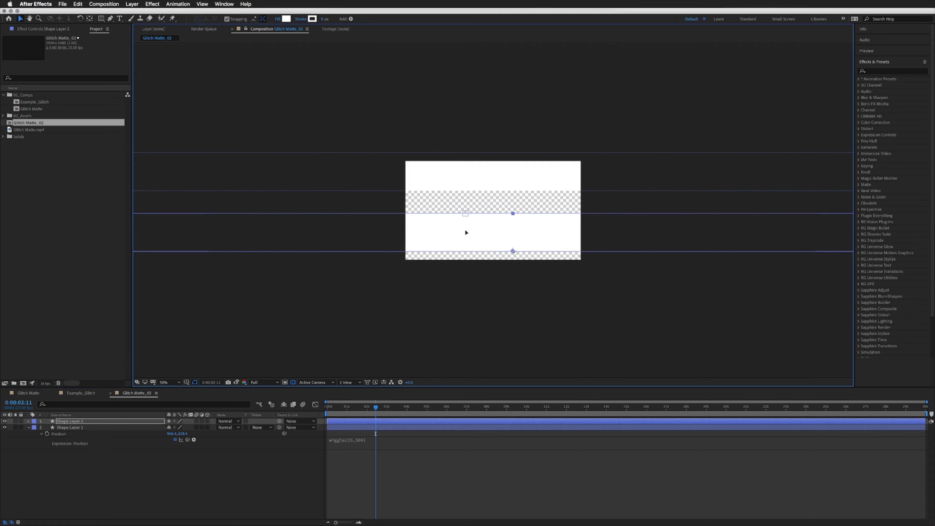
pyautogui.moveTo(479, 178); pyautogui.dragTo(477, 183)
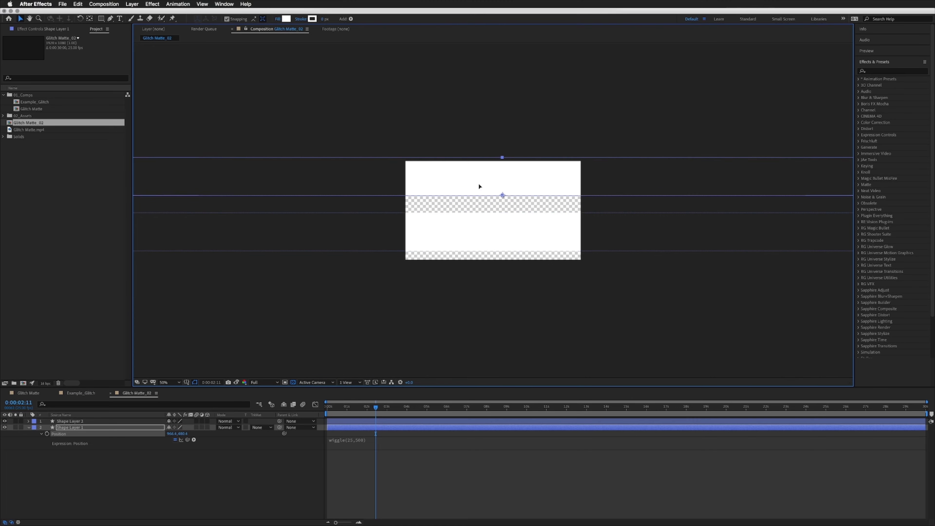
pyautogui.click(493, 221)
pyautogui.moveTo(514, 213); pyautogui.dragTo(514, 221)
pyautogui.press('space')
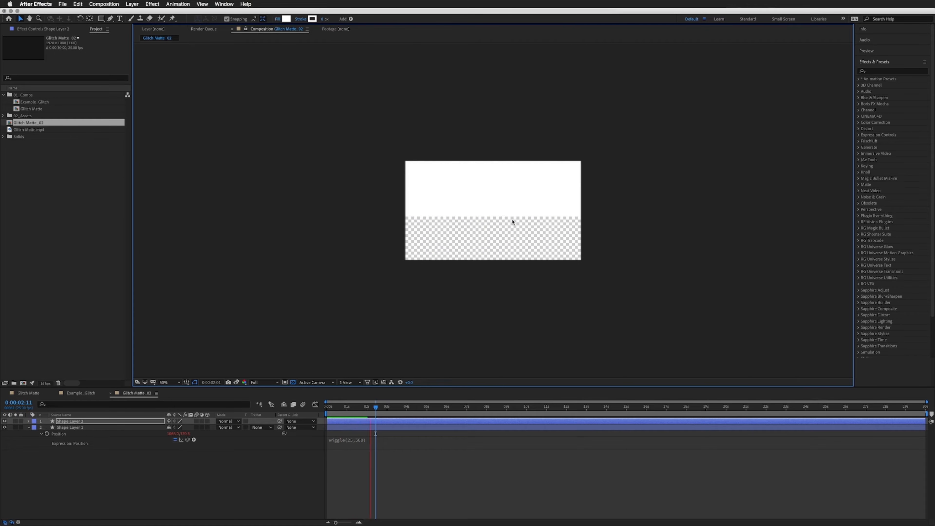
pyautogui.press('space')
# Step: Examine the original Glitch Matte composition between about three and four seconds to compare its bars
pyautogui.click(29, 395)
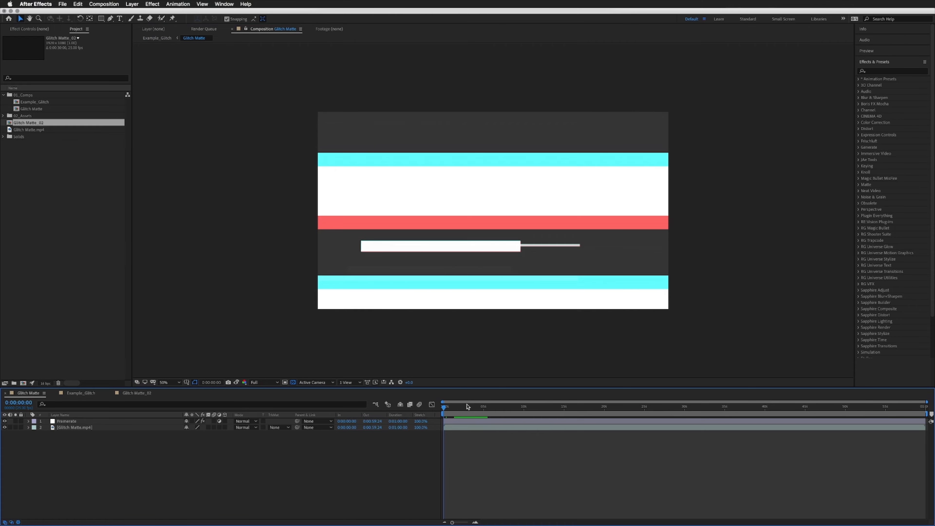
pyautogui.moveTo(466, 406); pyautogui.dragTo(470, 406)
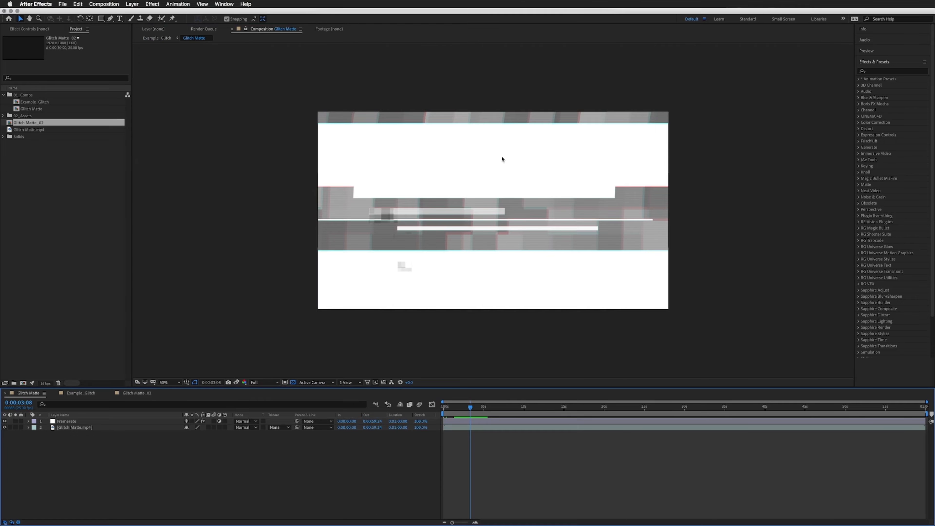
pyautogui.moveTo(470, 408); pyautogui.dragTo(478, 409)
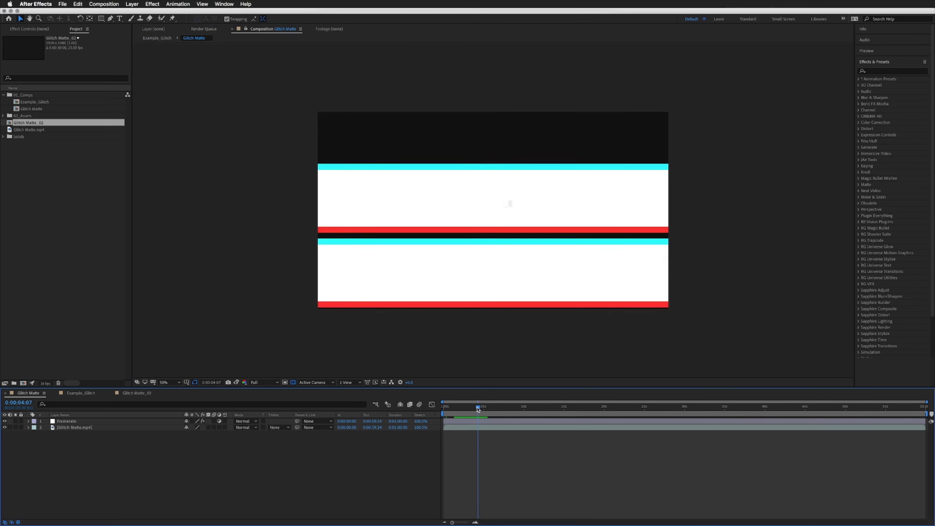
# Step: Return to the Glitch Matte_02 composition, move the Shape Layer 1 band into the upper half of the frame, and preview both bands
pyautogui.click(481, 408)
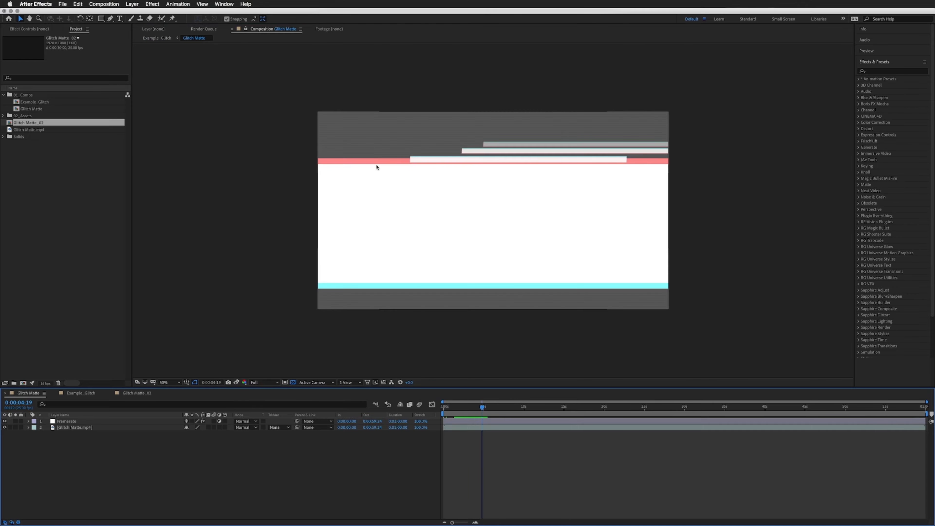
pyautogui.click(135, 393)
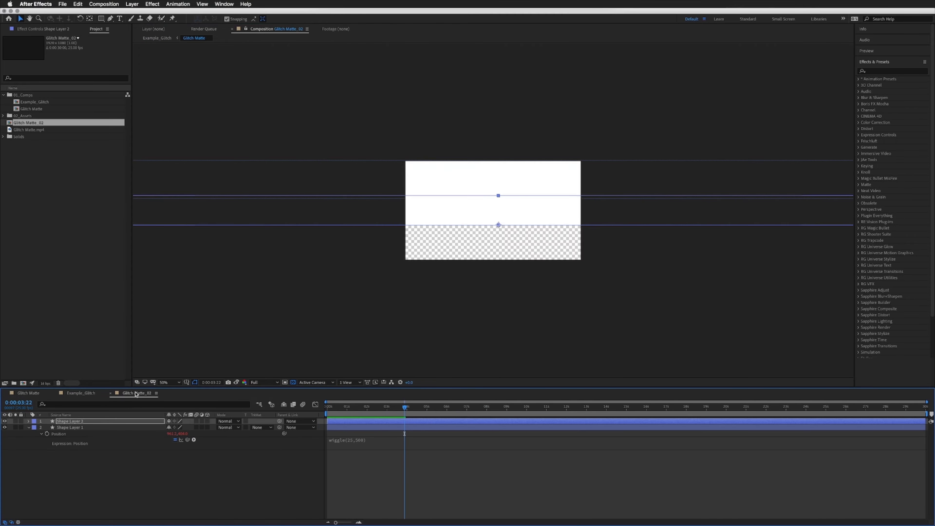
pyautogui.click(68, 422)
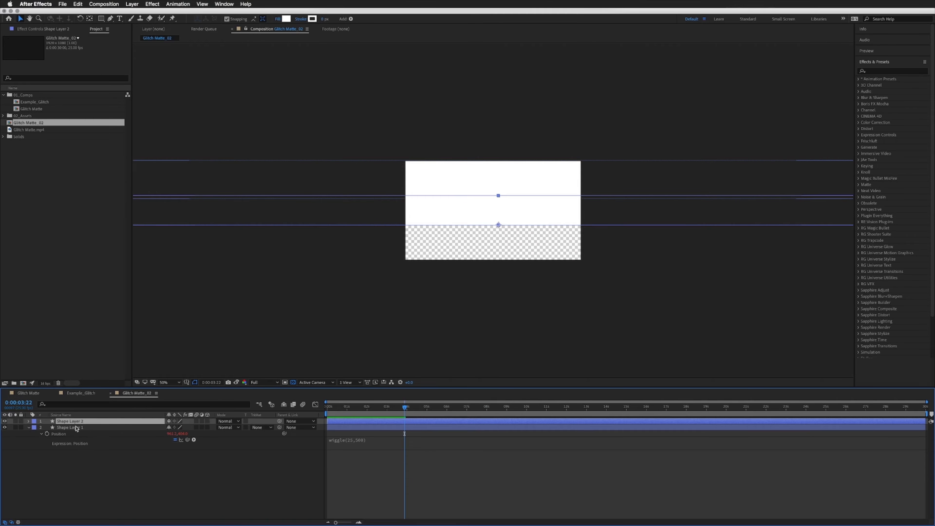
pyautogui.moveTo(404, 407); pyautogui.dragTo(383, 409)
pyautogui.click(354, 444)
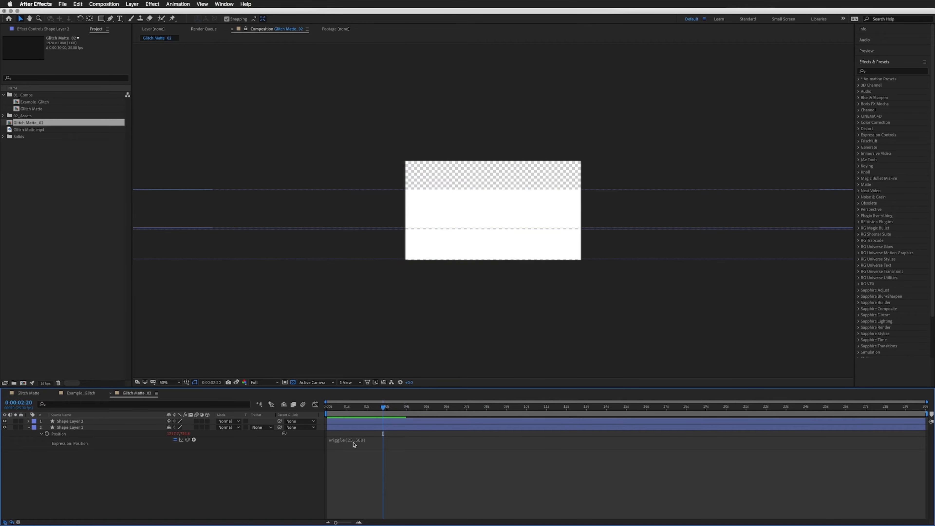
pyautogui.click(356, 424)
pyautogui.moveTo(479, 221); pyautogui.dragTo(483, 192)
pyautogui.press('space')
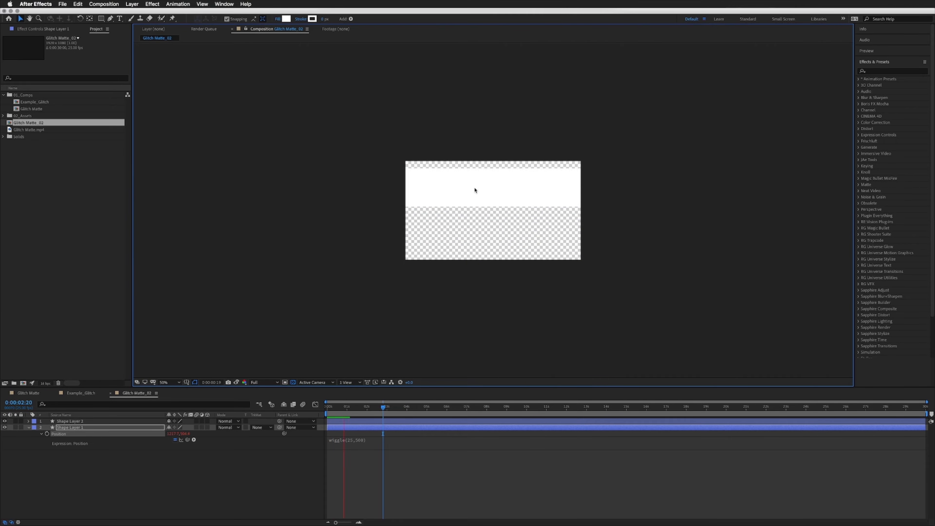
pyautogui.press('space')
# Step: Move the Shape Layer 2 band slightly lower in the frame and play back the two bands
pyautogui.click(510, 238)
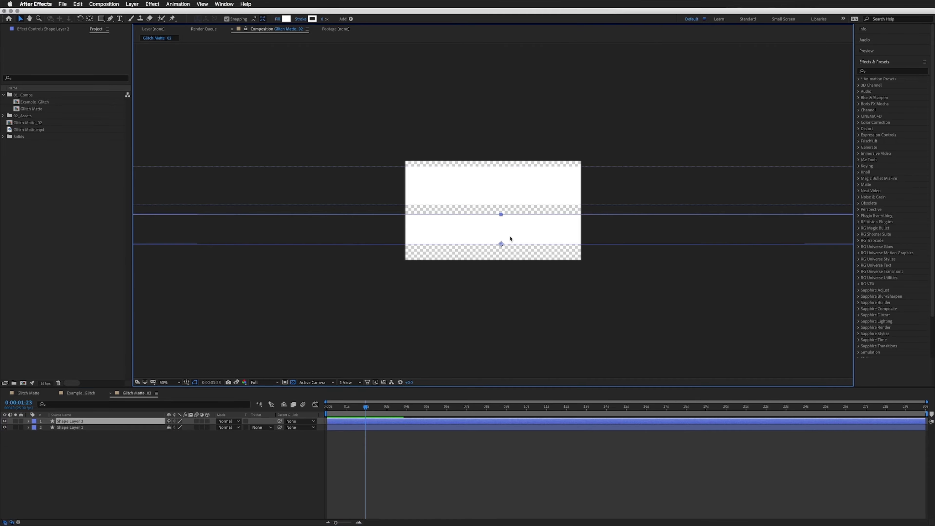
pyautogui.moveTo(560, 232); pyautogui.dragTo(559, 242)
pyautogui.click(355, 405)
pyautogui.press('space')
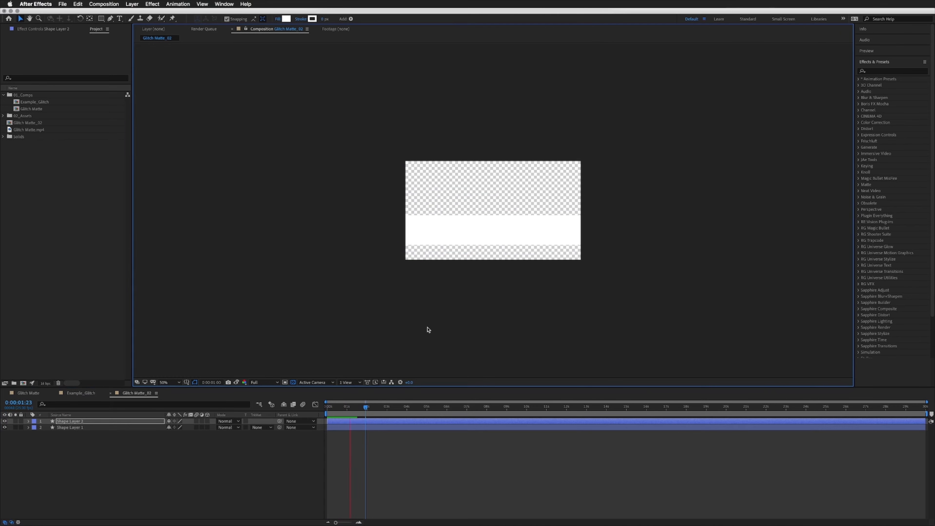
pyautogui.press('space')
# Step: Pre-compose both shape layers as Main Blocks_precomp and duplicate the resulting layer twice
pyautogui.click(65, 421)
pyautogui.keyDown('shift'); pyautogui.click(70, 427); pyautogui.keyUp('shift')
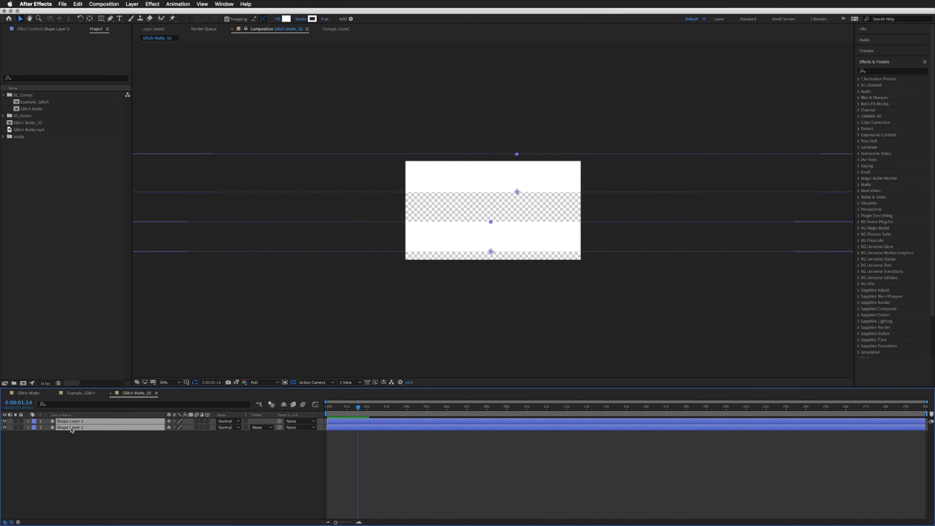
pyautogui.click(132, 4)
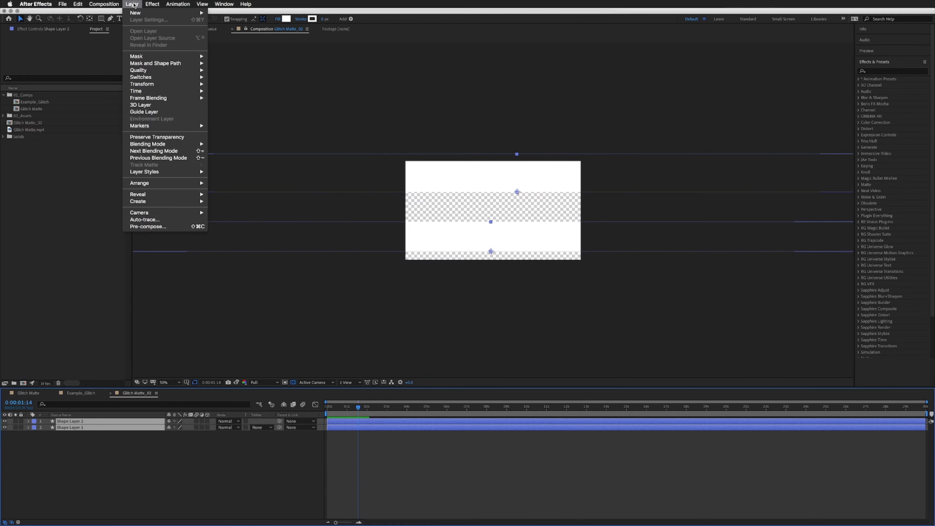
pyautogui.click(170, 227)
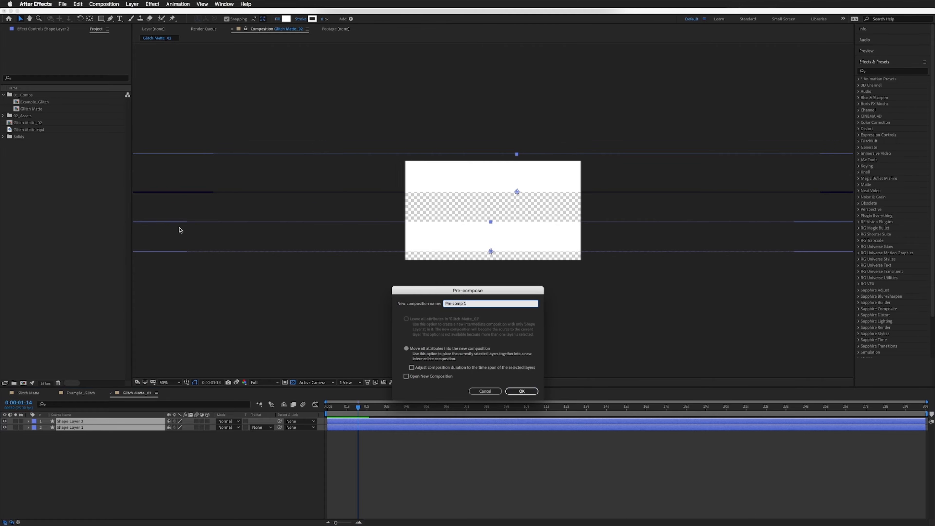
pyautogui.write('Main Blocks_p')
pyautogui.press('Return')
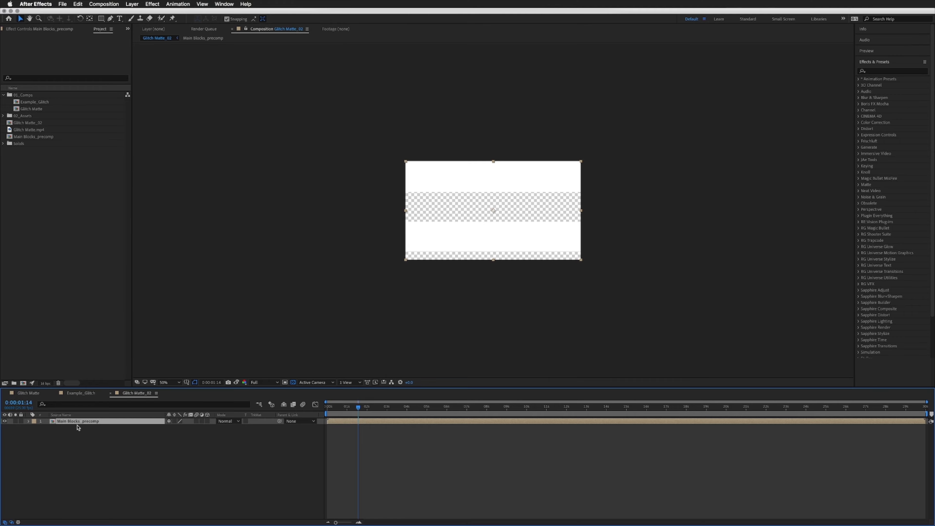
pyautogui.press('super+d')
pyautogui.press('super+d')
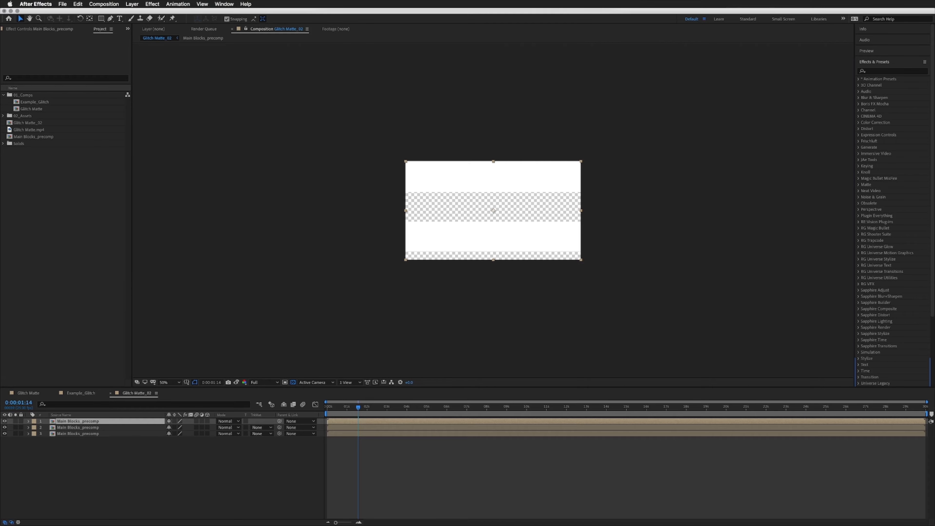
# Step: Apply Shift Channels to the topmost Main Blocks_precomp layer, taking both green and blue from Full Off
pyautogui.write('shift channels')
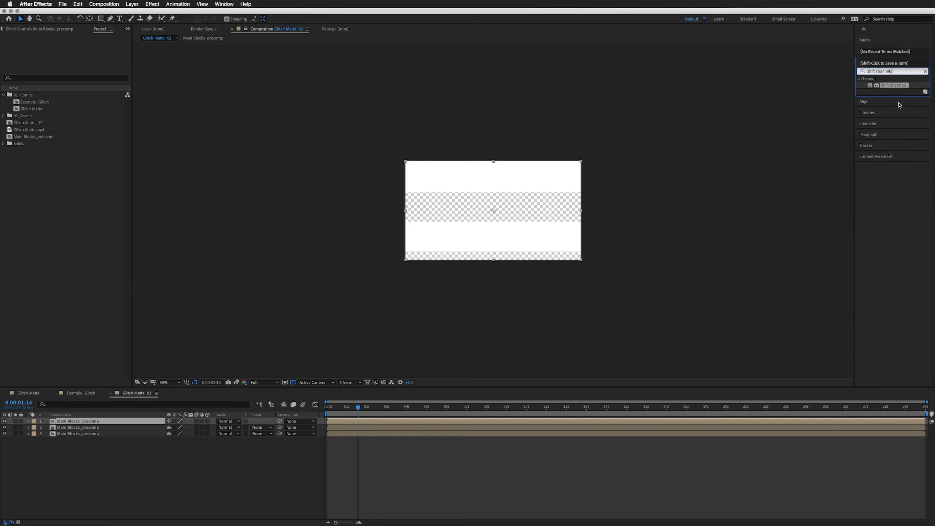
pyautogui.moveTo(895, 85); pyautogui.dragTo(77, 422)
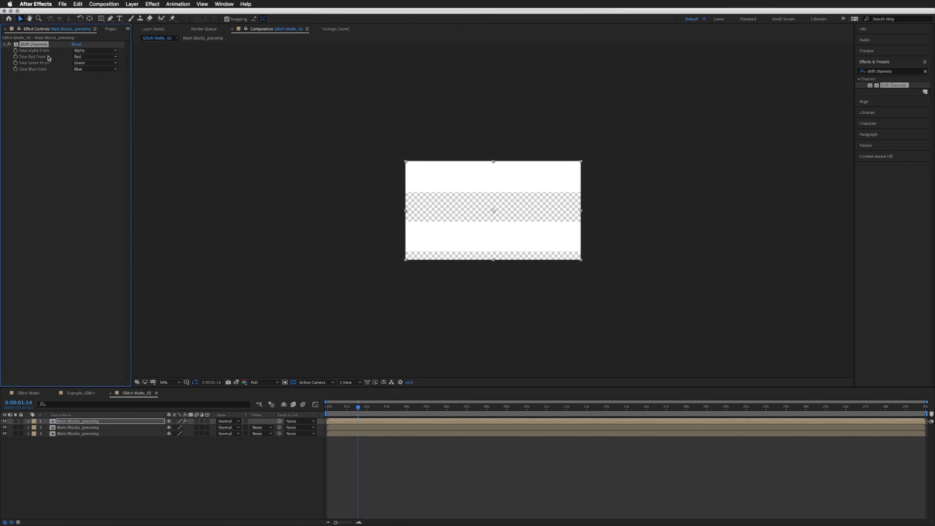
pyautogui.click(84, 64)
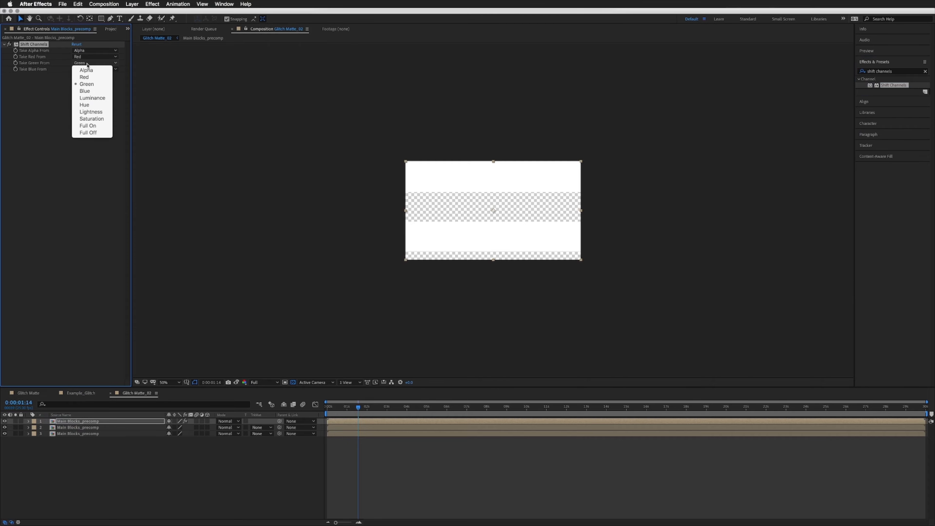
pyautogui.click(88, 132)
pyautogui.click(88, 69)
pyautogui.press('Escape')
pyautogui.click(90, 69)
pyautogui.click(99, 139)
# Step: Apply Shift Channels to the middle Main Blocks_precomp layer, taking both red and blue from Full Off
pyautogui.moveTo(897, 89); pyautogui.dragTo(62, 429)
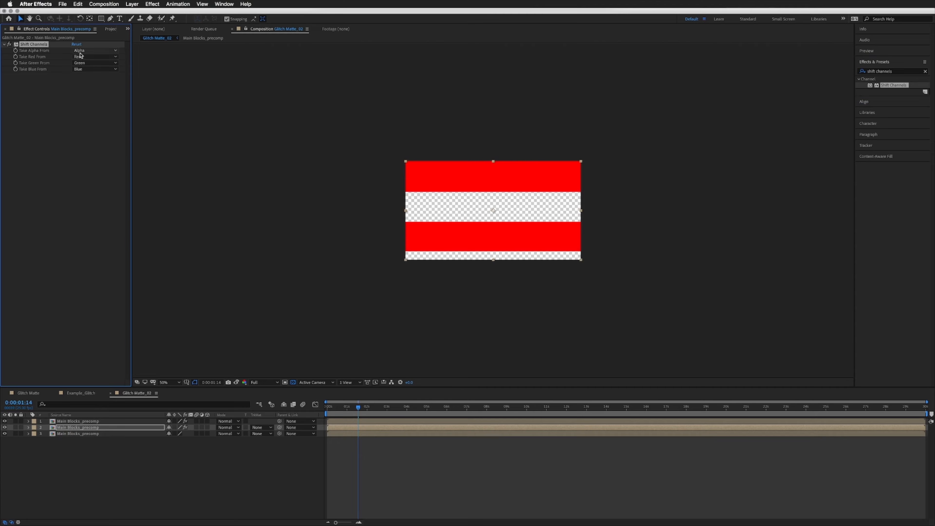
pyautogui.click(92, 56)
pyautogui.click(88, 126)
pyautogui.click(90, 69)
pyautogui.click(82, 71)
# Step: Copy the middle layer's Shift Channels effect to the bottommost Main Blocks_precomp layer, taking green from Full Off and blue from Blue
pyautogui.click(75, 434)
pyautogui.click(75, 428)
pyautogui.click(36, 45)
pyautogui.press('super+c')
pyautogui.click(75, 434)
pyautogui.press('super+v')
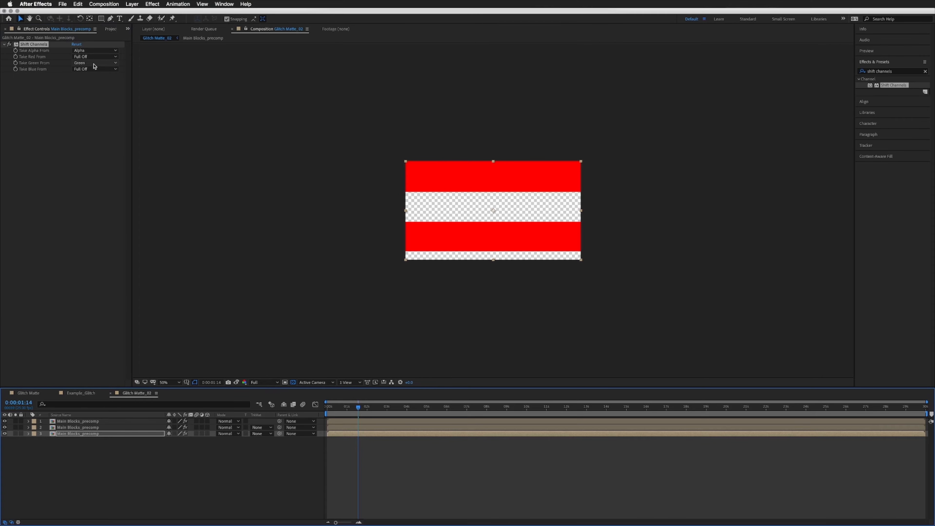
pyautogui.click(85, 64)
pyautogui.click(90, 133)
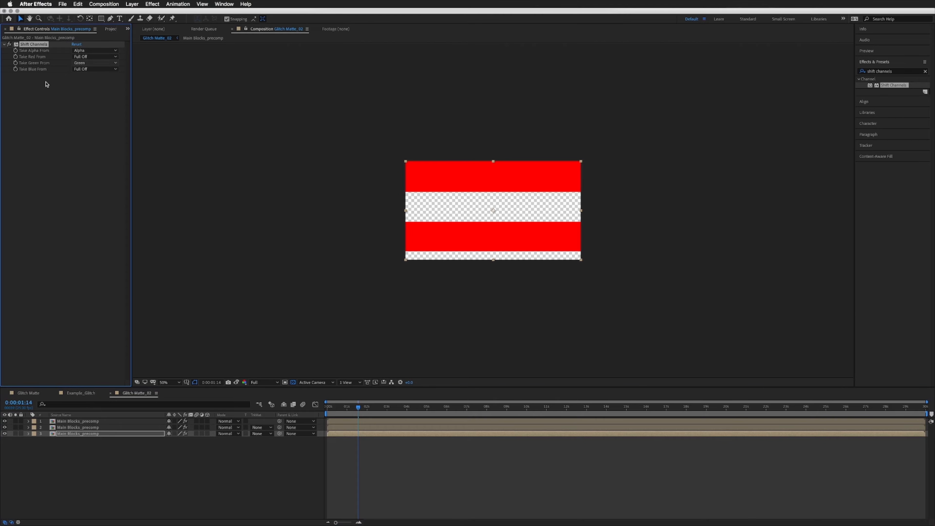
pyautogui.click(92, 70)
pyautogui.click(91, 97)
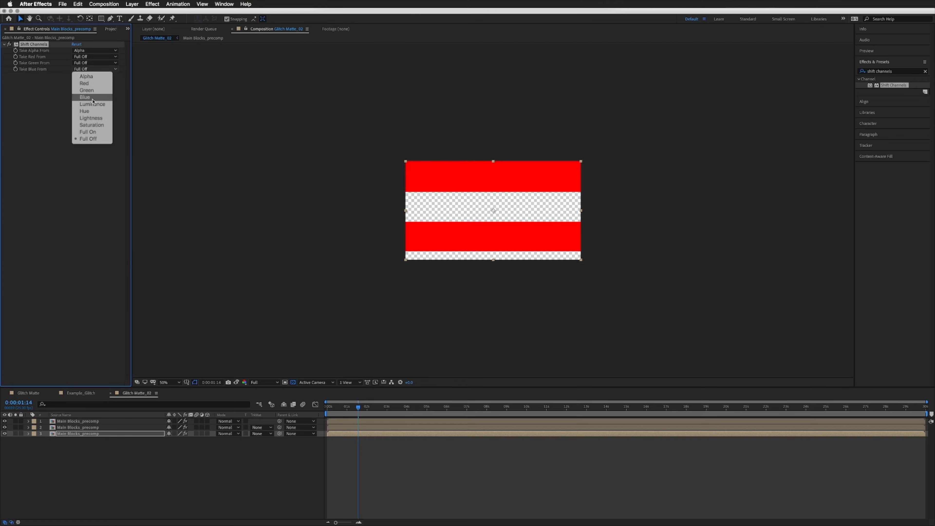
# Step: Rename the three precomp layers from top to bottom as Red, Green and Blue
pyautogui.click(73, 421)
pyautogui.press('Return')
pyautogui.write('Re')
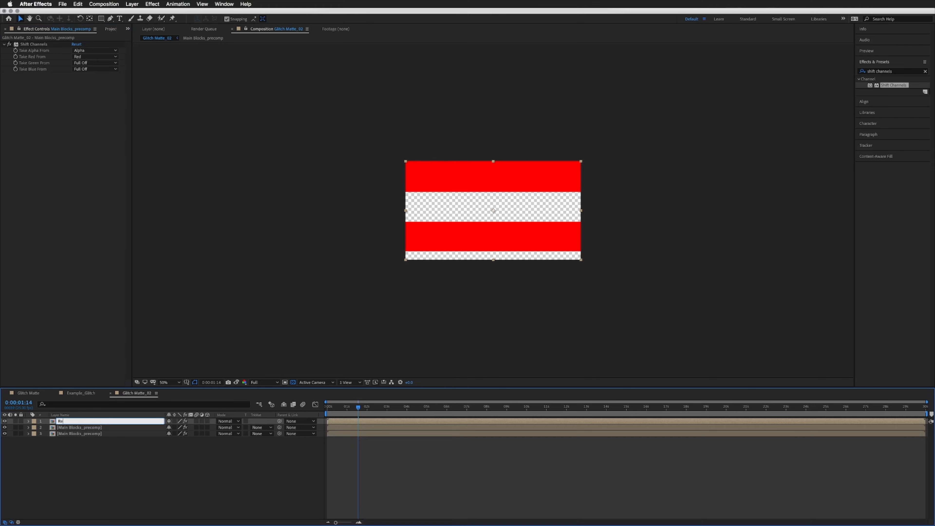
pyautogui.press('Return')
pyautogui.click(79, 427)
pyautogui.press('Return')
pyautogui.write('Gr')
pyautogui.press('Return')
pyautogui.click(79, 433)
pyautogui.press('Return')
pyautogui.write('Blue')
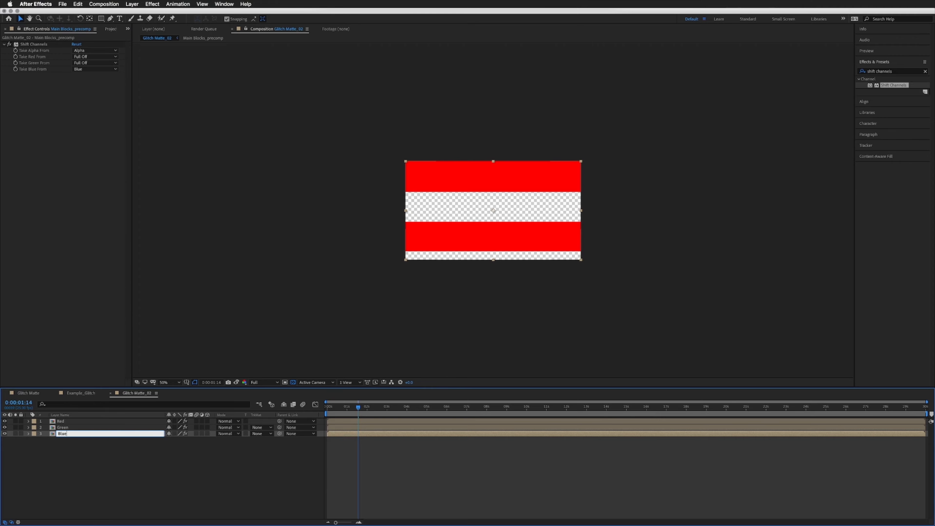
pyautogui.press('Return')
# Step: Review each layer's Shift Channels settings and set the blending mode of the Red, Green and Blue layers to Screen
pyautogui.click(74, 421)
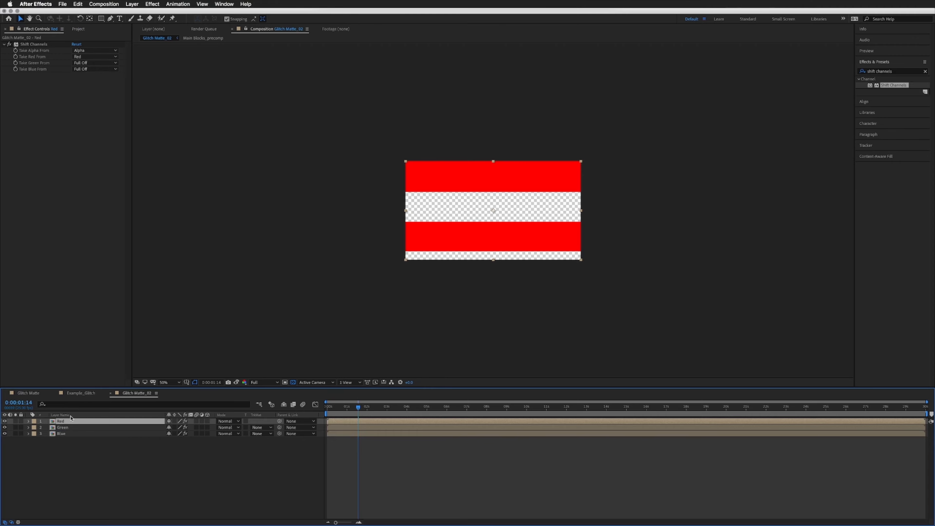
pyautogui.click(70, 427)
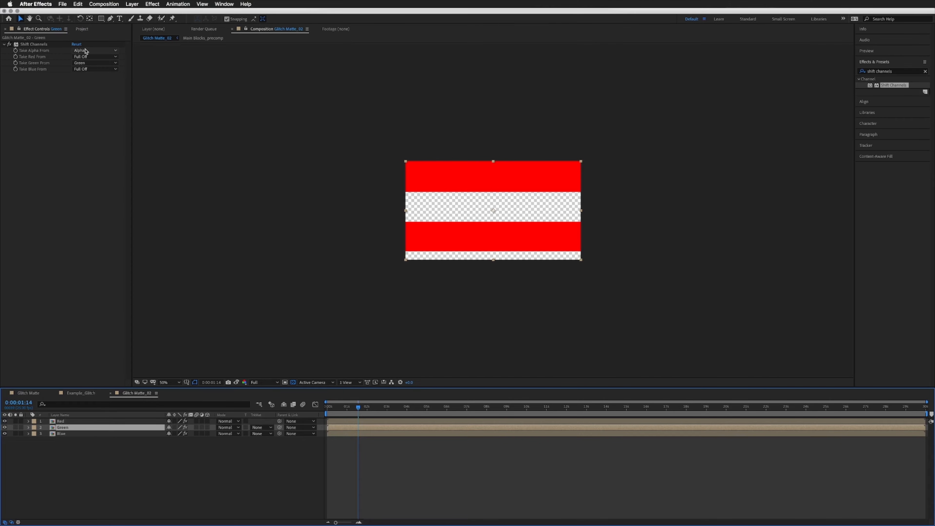
pyautogui.click(61, 434)
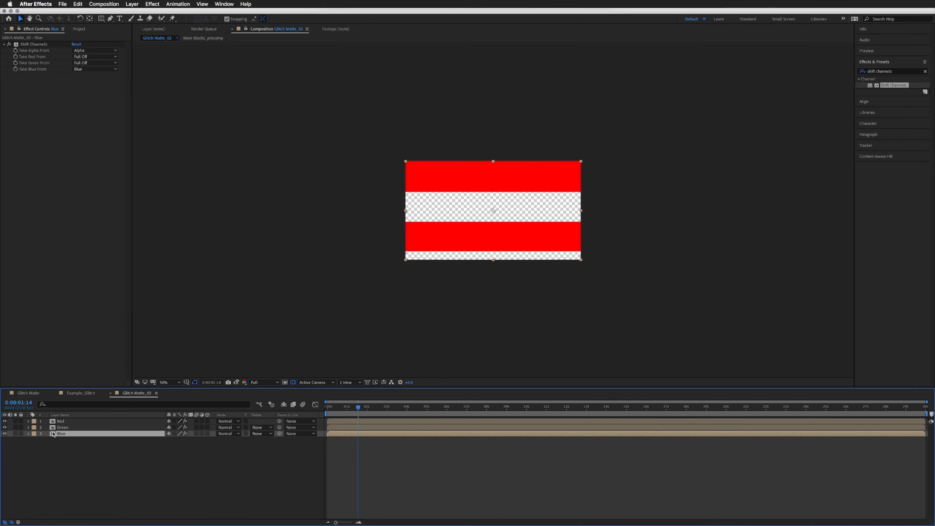
pyautogui.press('super+a')
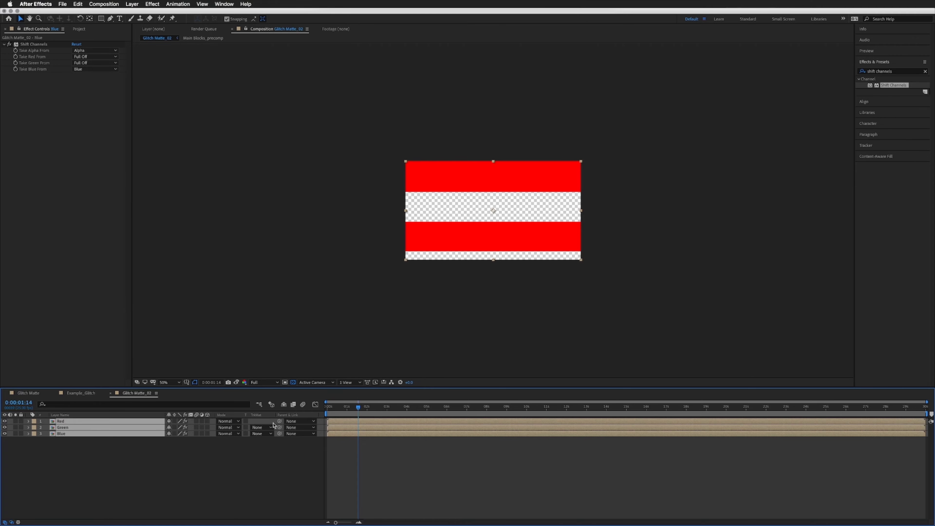
pyautogui.click(226, 421)
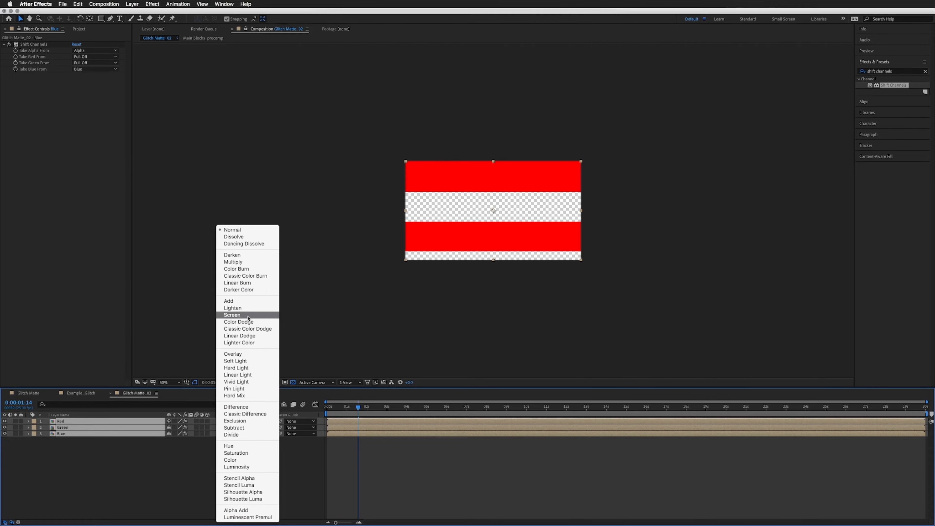
pyautogui.click(232, 315)
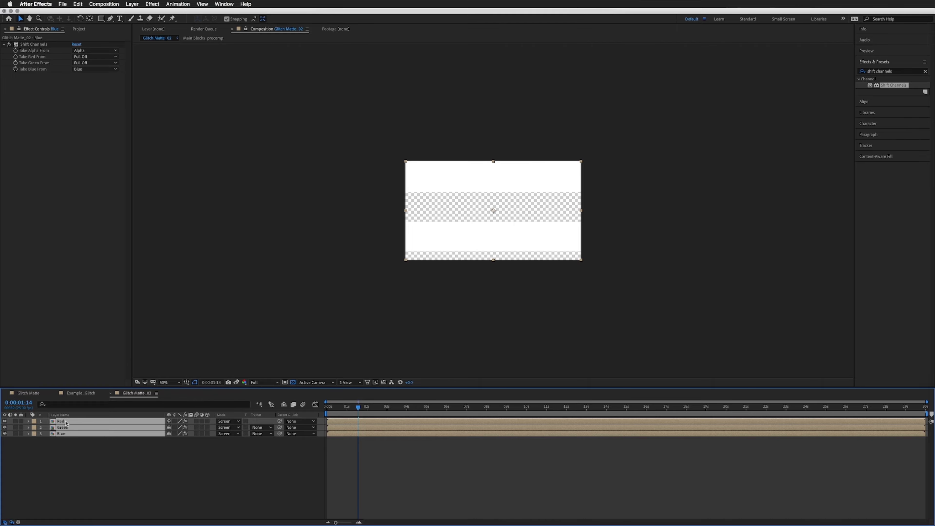
pyautogui.click(69, 463)
pyautogui.click(67, 422)
pyautogui.keyDown('shift'); pyautogui.click(83, 433); pyautogui.keyUp('shift')
pyautogui.click(102, 470)
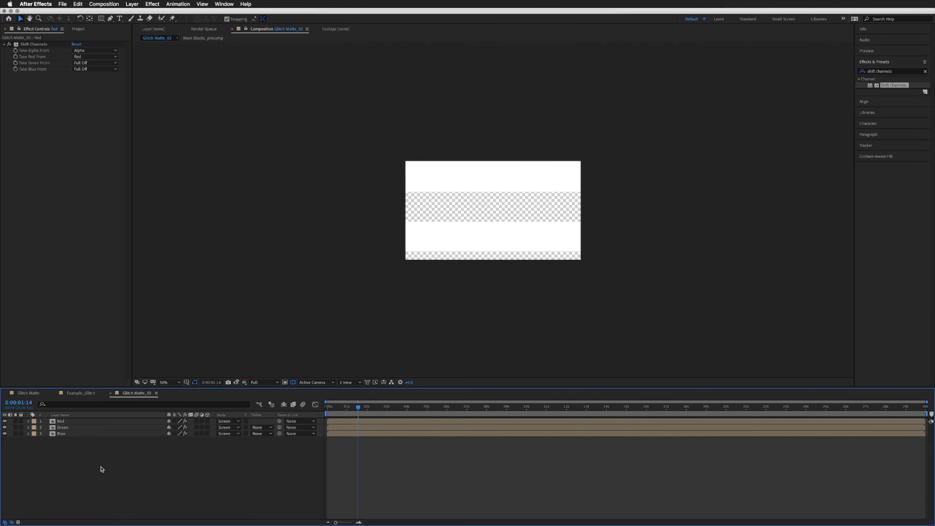
# Step: Add the expression wiggle(5,5) to the Red layer's Position and preview the colour offset at 100% magnification
pyautogui.click(61, 422)
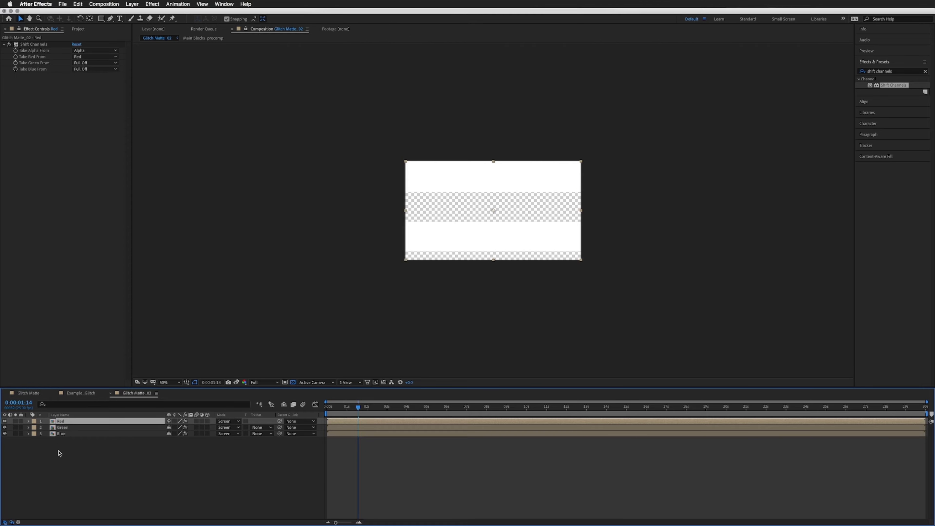
pyautogui.press('p')
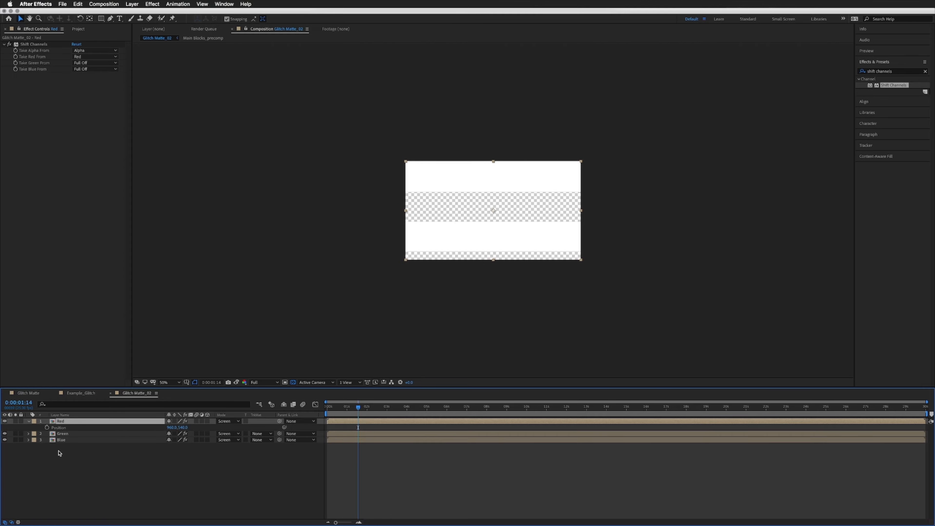
pyautogui.keyDown('alt'); pyautogui.click(48, 427); pyautogui.keyUp('alt')
pyautogui.write('wiggle(5,5')
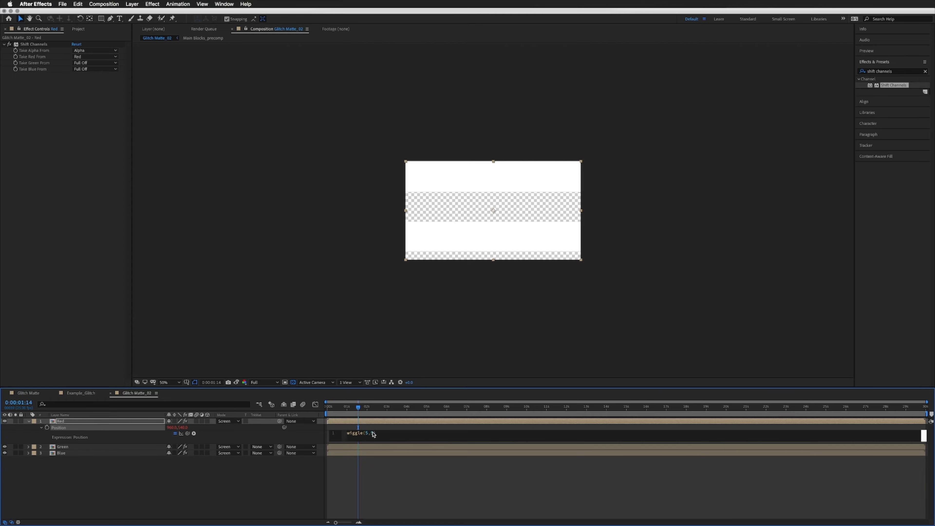
pyautogui.click(340, 427)
pyautogui.press('/')
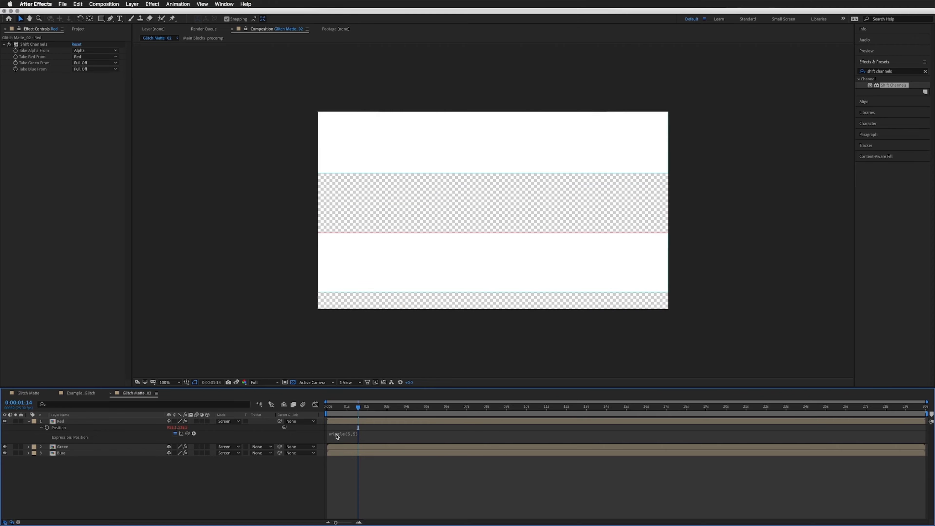
pyautogui.press('space')
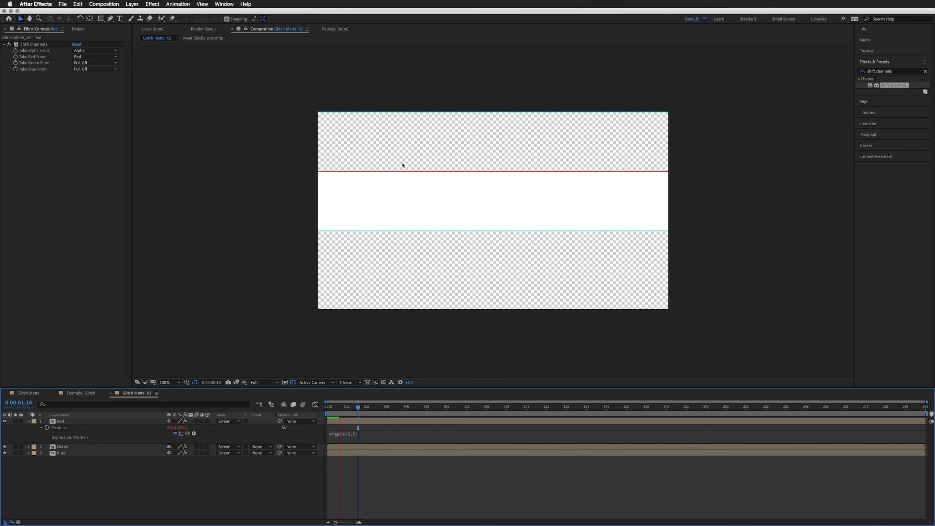
pyautogui.press('space')
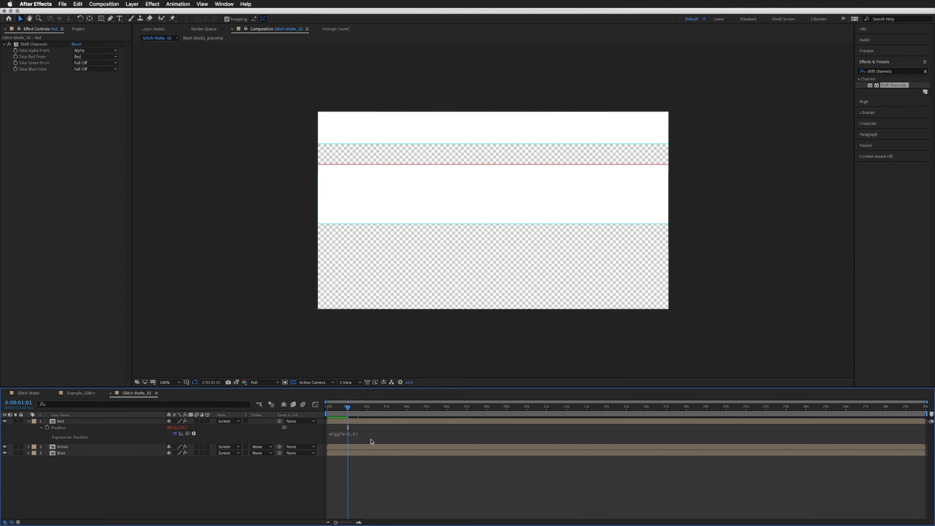
# Step: Change the Red layer's Position expression to wiggle(5,10) and preview the stronger colour offset
pyautogui.click(368, 434)
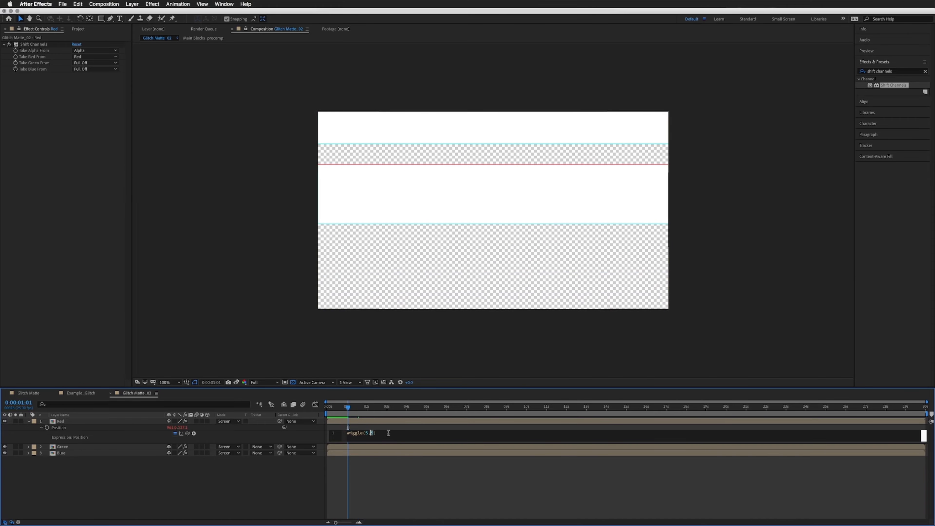
pyautogui.click(379, 426)
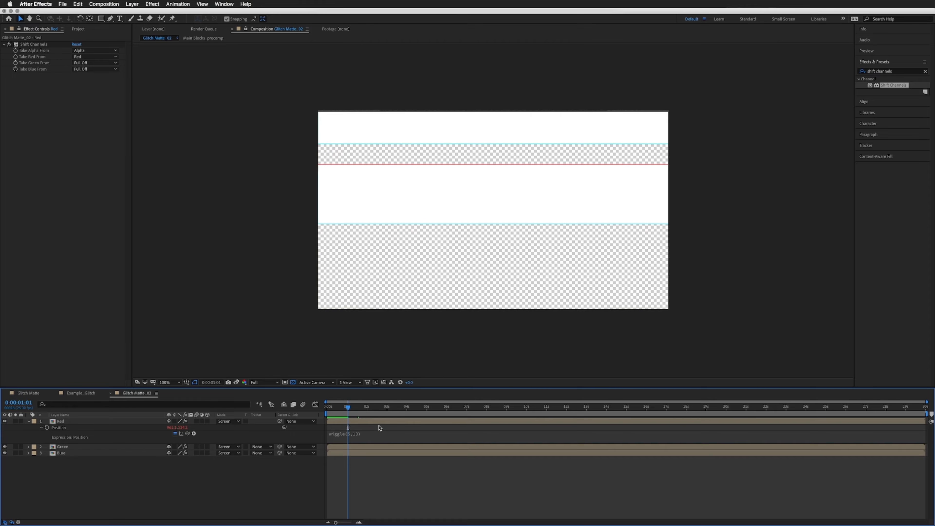
pyautogui.press('space')
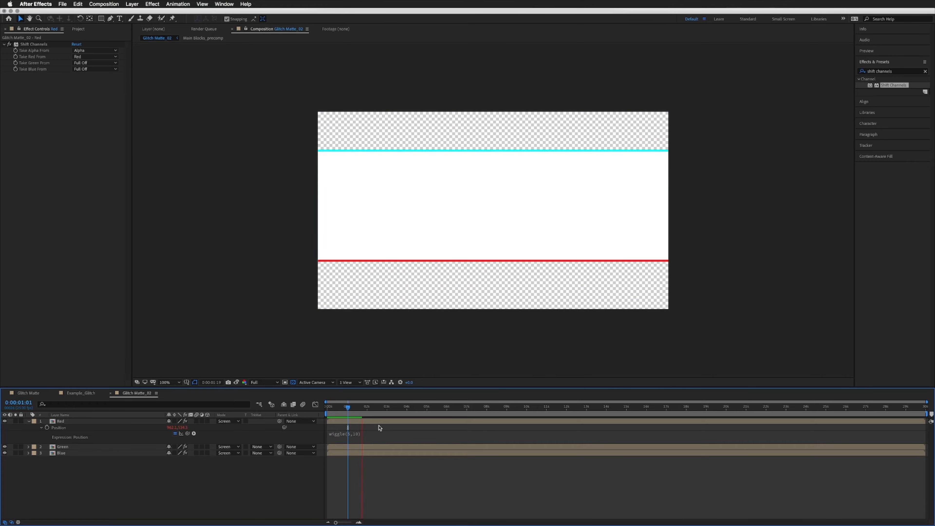
pyautogui.press('space')
pyautogui.click(28, 420)
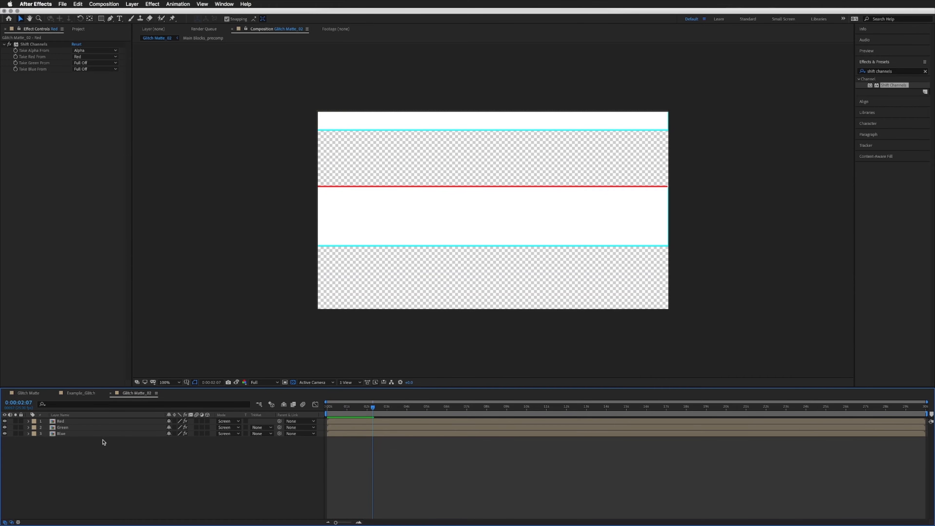
# Step: Pre-compose the Red, Green and Blue layers into a new composition named Main Blocks
pyautogui.click(60, 422)
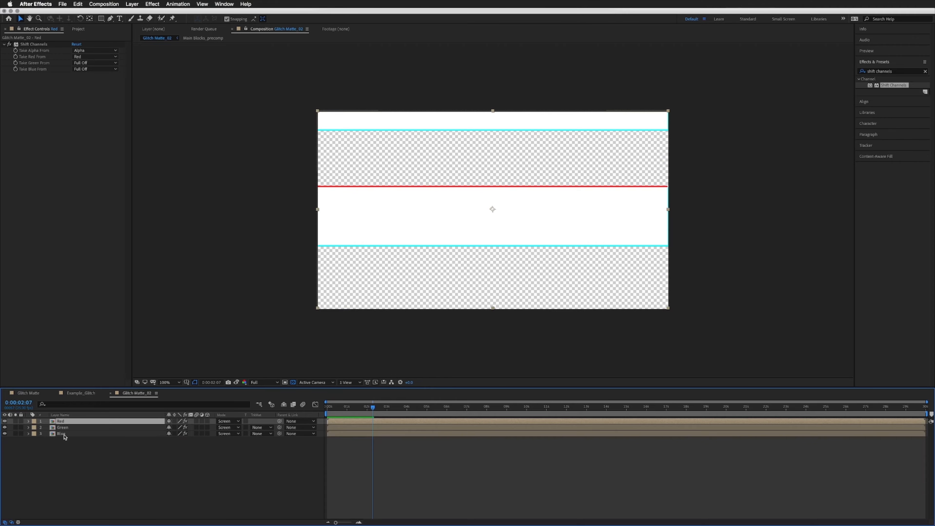
pyautogui.keyDown('shift'); pyautogui.click(63, 436); pyautogui.keyUp('shift')
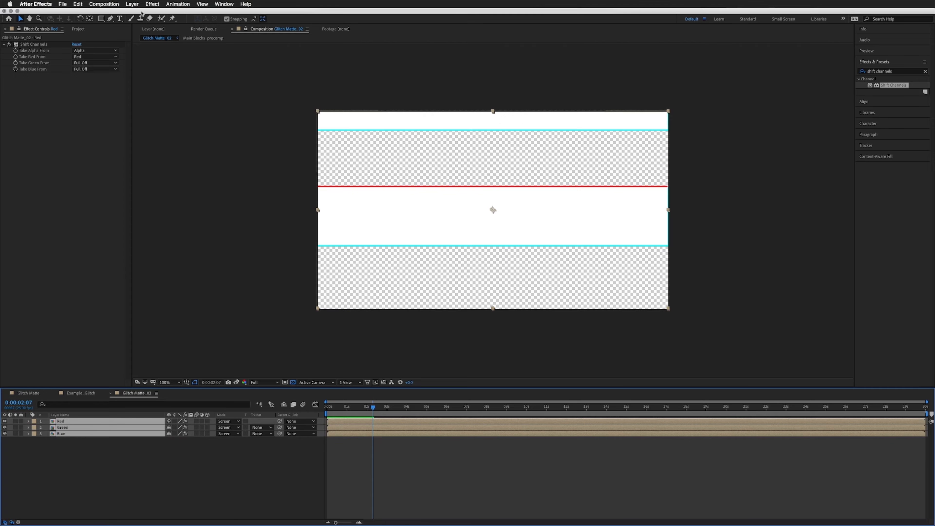
pyautogui.click(132, 4)
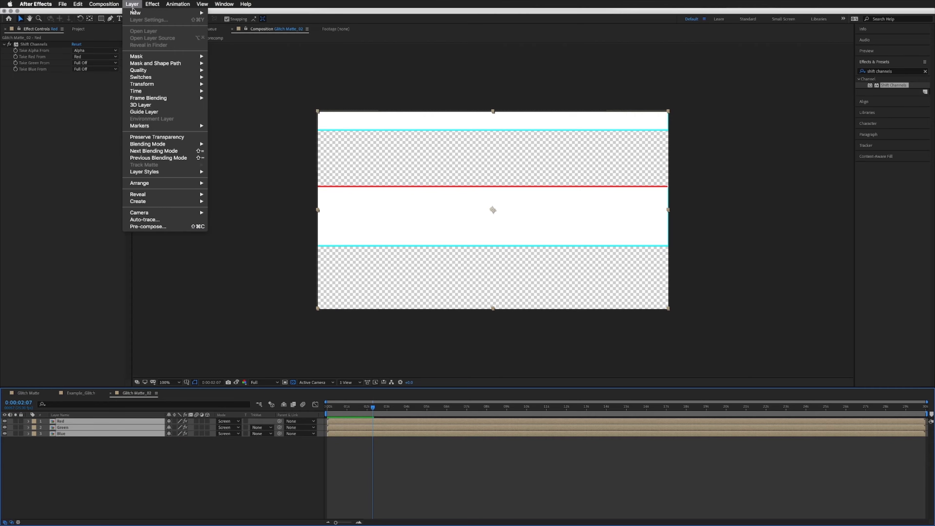
pyautogui.click(148, 226)
pyautogui.write('Main Bl')
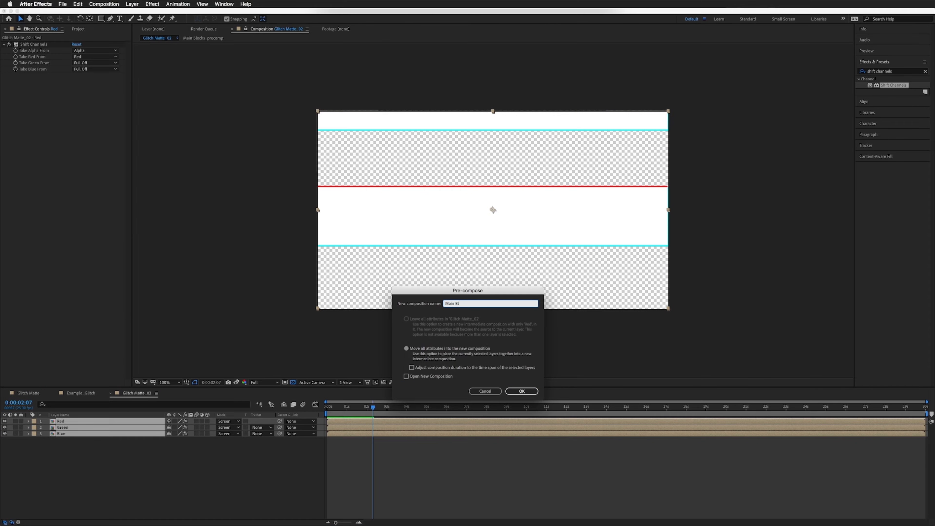
pyautogui.write('ocks')
pyautogui.press('Return')
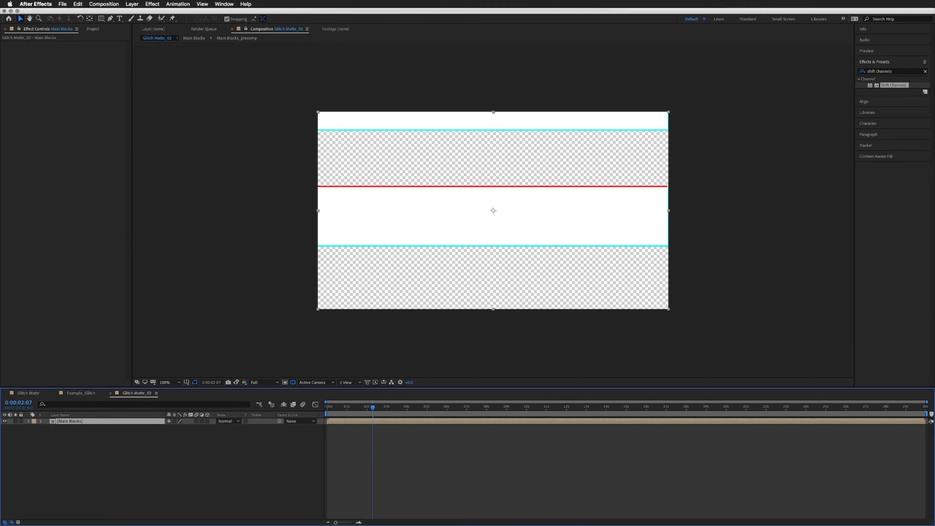
# Step: Examine the reference Glitch Matte composition at several times to study its background and smaller blocks
pyautogui.click(29, 393)
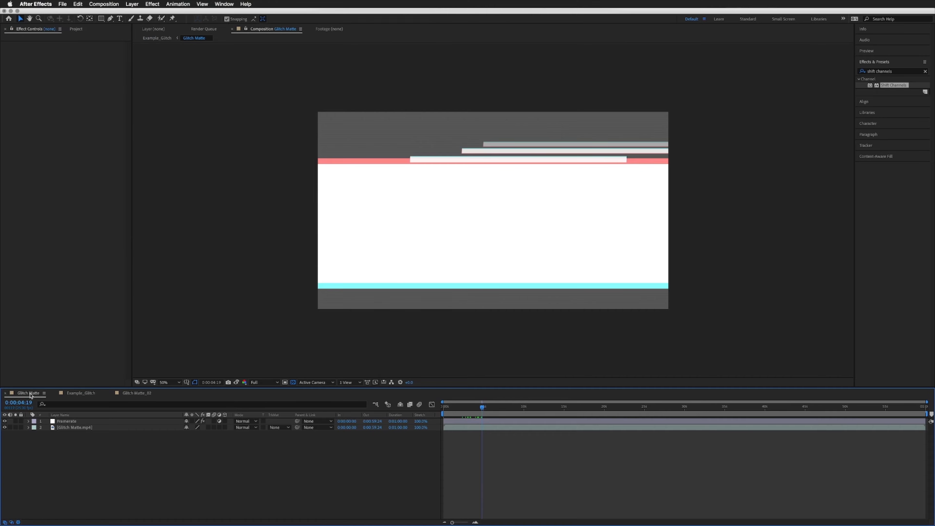
pyautogui.moveTo(468, 408); pyautogui.dragTo(463, 408)
pyautogui.press('Home')
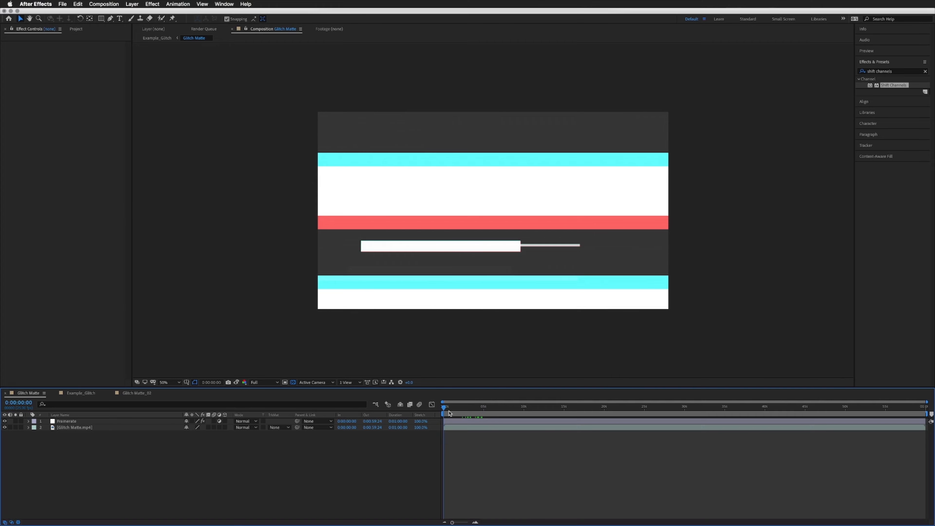
pyautogui.click(470, 408)
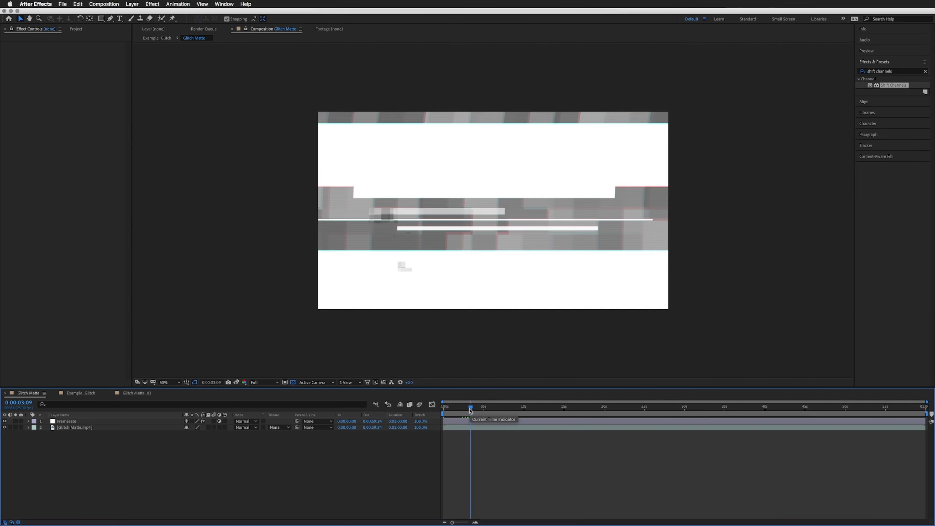
pyautogui.click(495, 407)
pyautogui.moveTo(474, 407); pyautogui.dragTo(443, 408)
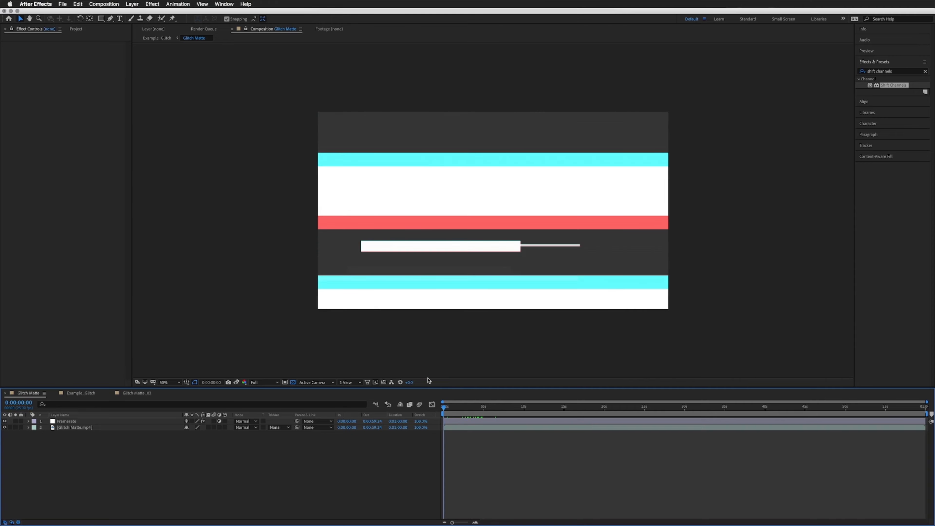
pyautogui.click(471, 407)
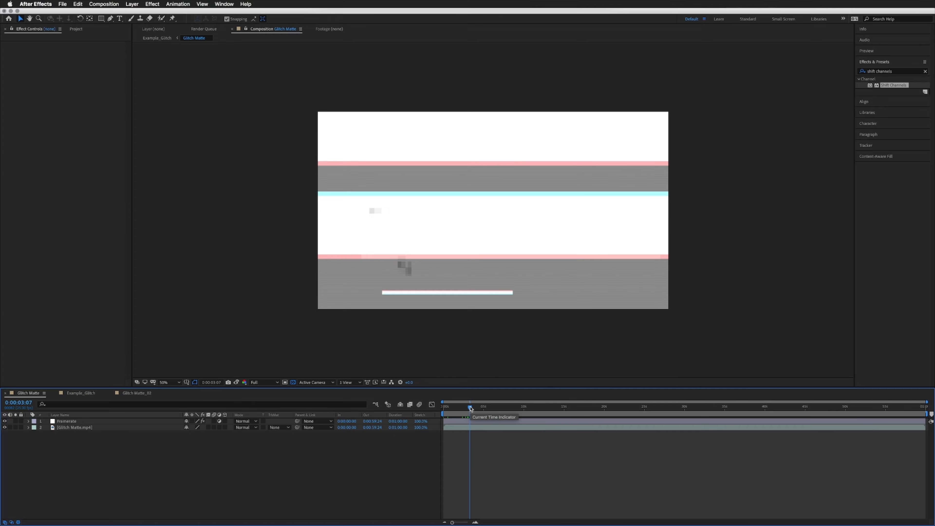
# Step: Return to the Glitch Matte_02 composition and begin creating a new solid layer
pyautogui.click(139, 393)
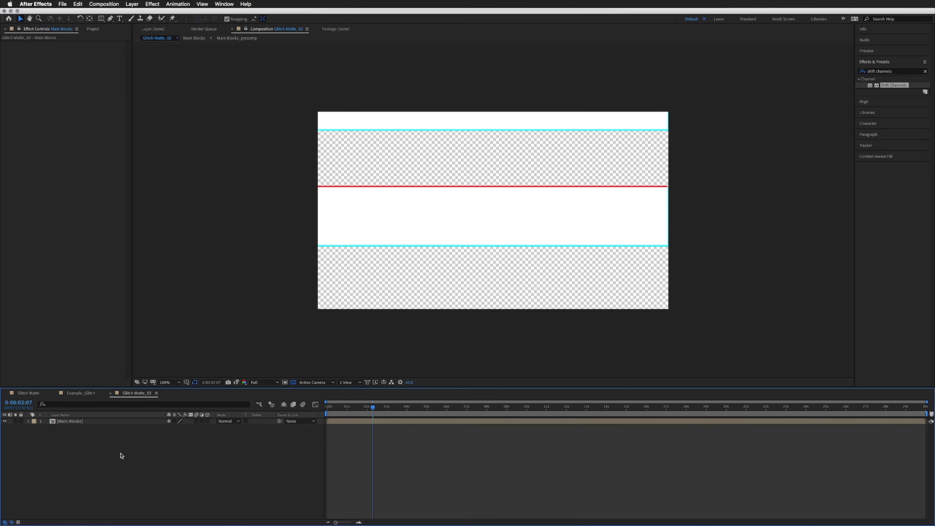
pyautogui.click(132, 4)
pyautogui.click(131, 4)
pyautogui.click(131, 3)
pyautogui.moveTo(133, 13)
pyautogui.click(246, 23)
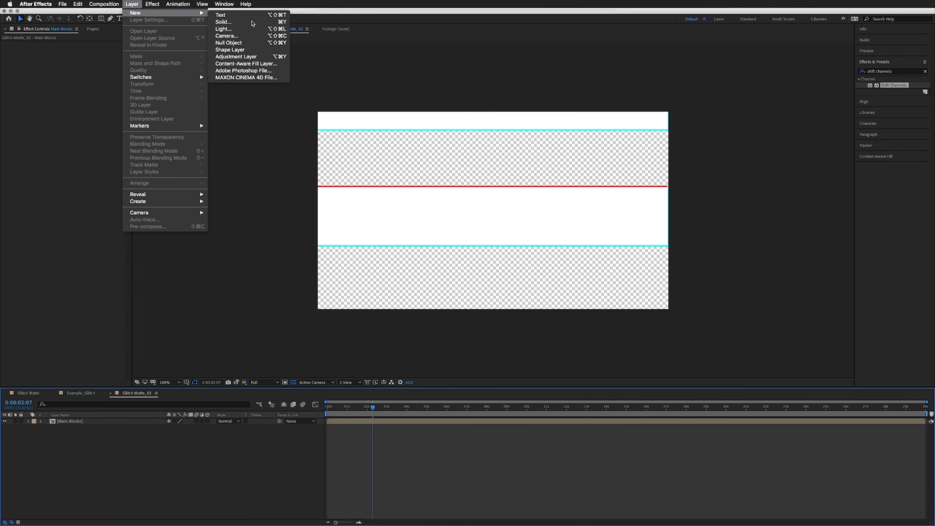
# Step: Set the new solid's colour to neutral grey with hue 0°, saturation 0% and brightness 50%
pyautogui.click(211, 329)
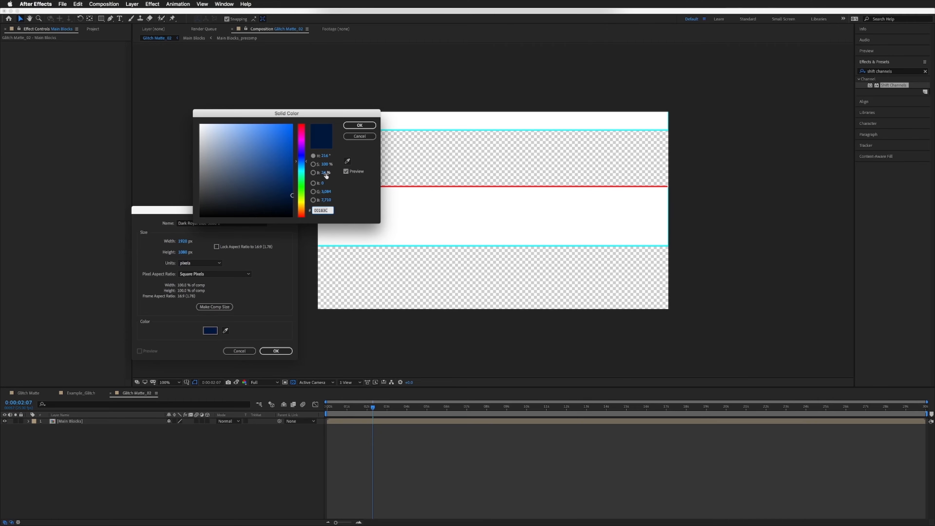
pyautogui.moveTo(283, 175); pyautogui.dragTo(181, 171)
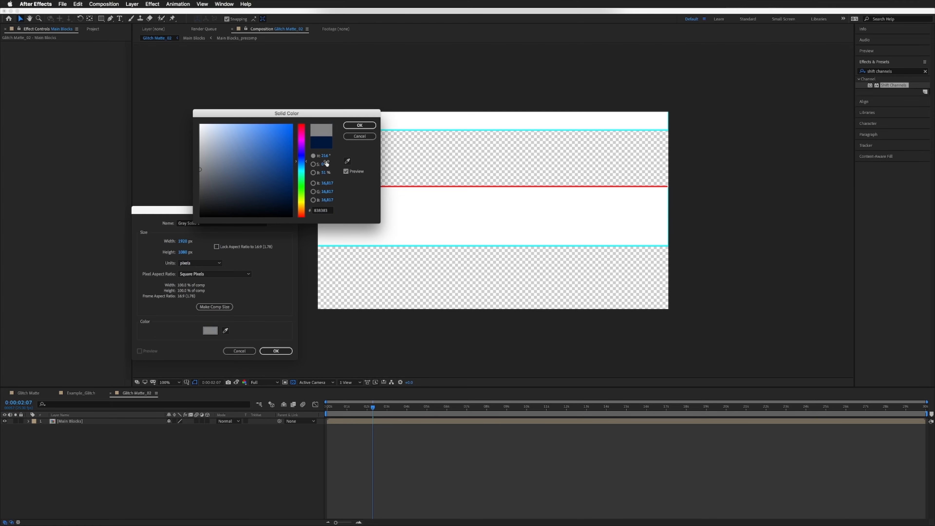
pyautogui.click(323, 173)
pyautogui.write('50')
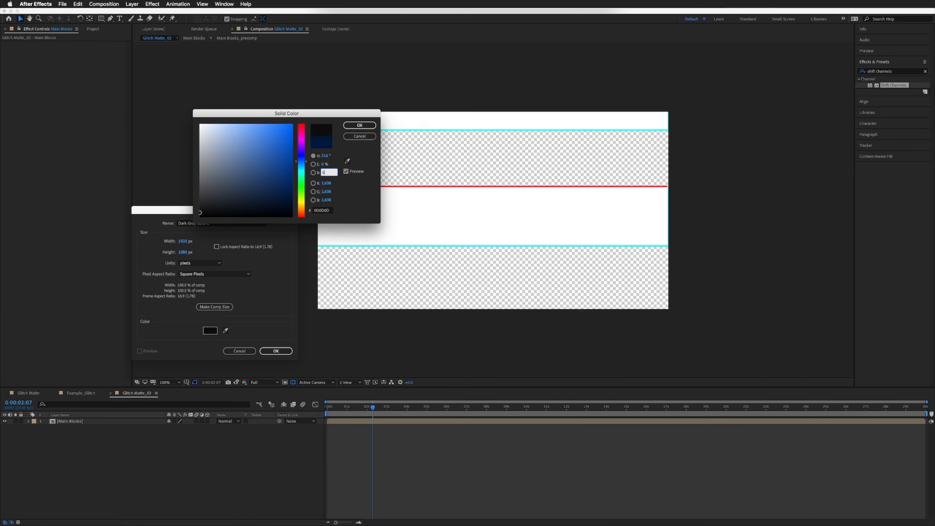
pyautogui.click(325, 156)
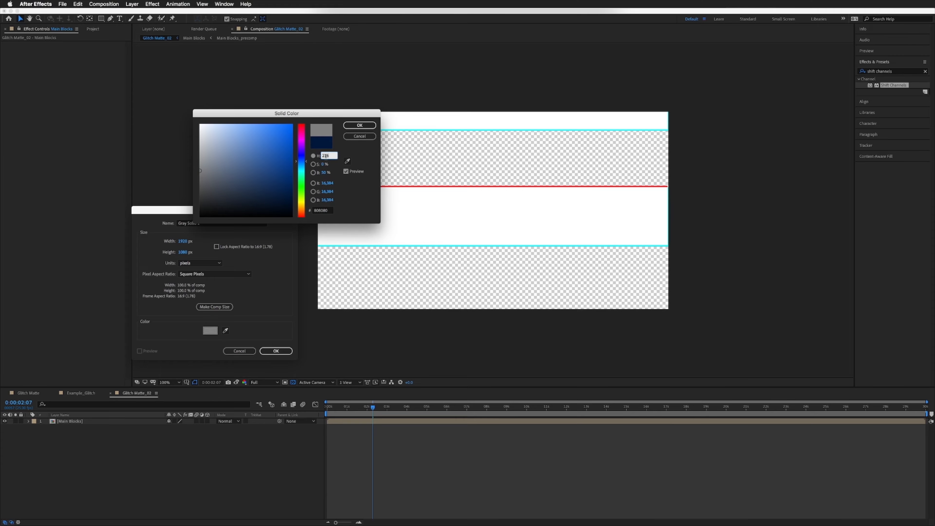
pyautogui.write('0')
pyautogui.press('Return')
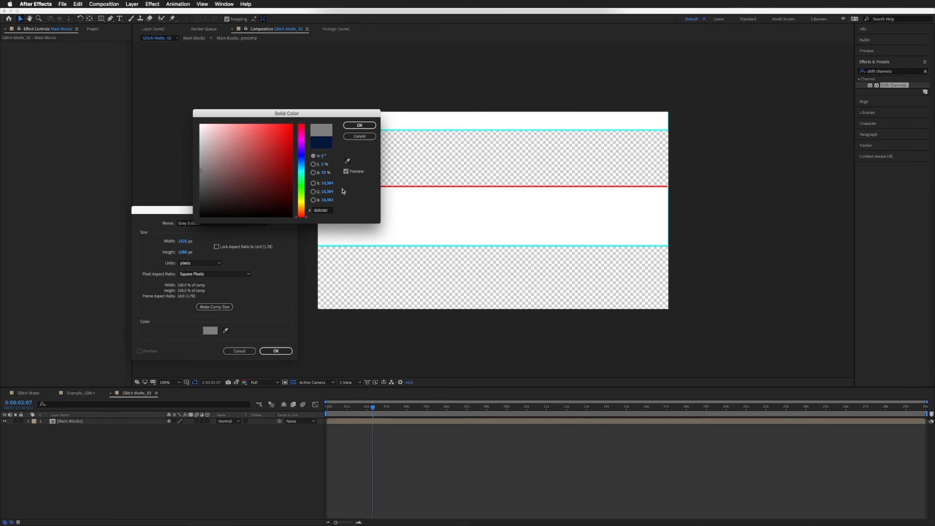
pyautogui.click(323, 173)
pyautogui.click(357, 125)
# Step: Name the grey solid BG, create it and place it beneath the Main Blocks layer
pyautogui.click(210, 225)
pyautogui.write('BG')
pyautogui.press('Return')
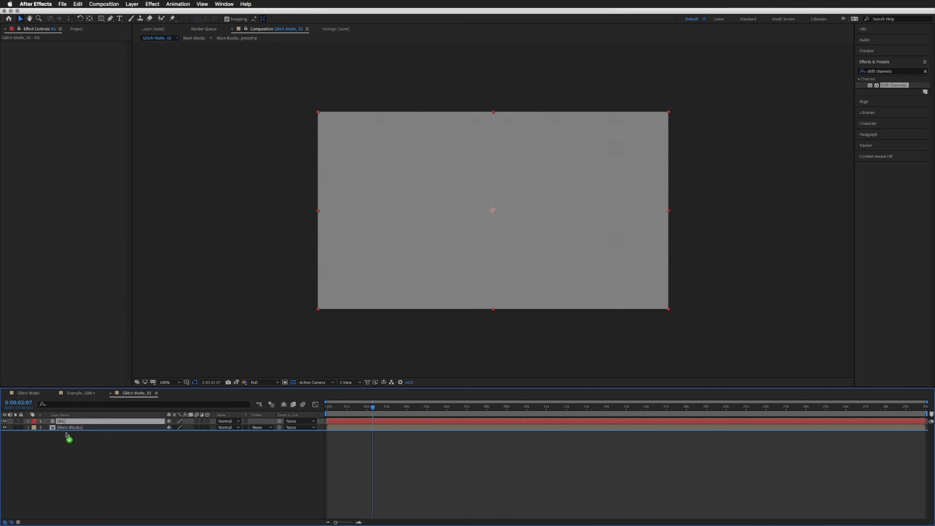
pyautogui.moveTo(67, 436); pyautogui.dragTo(94, 516)
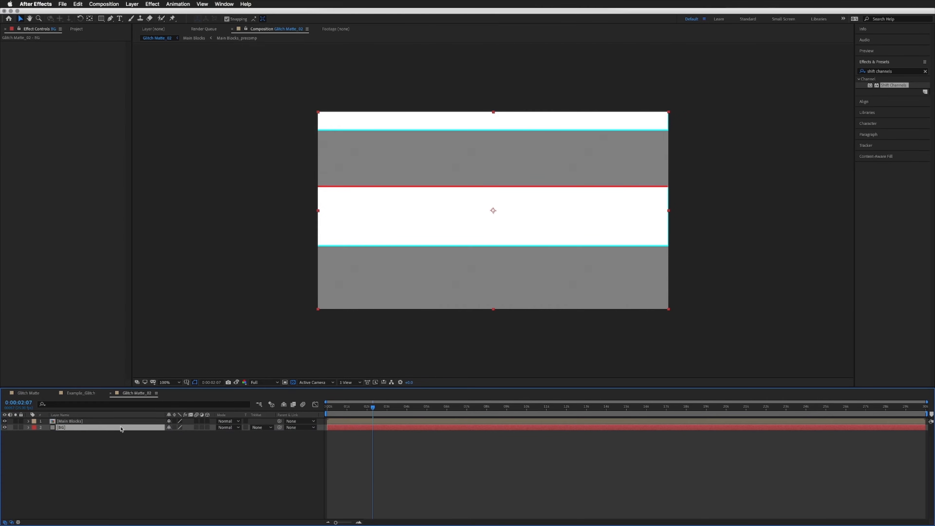
# Step: Duplicate the BG layer and apply a Fill effect coloured white to the upper copy
pyautogui.press('super+d')
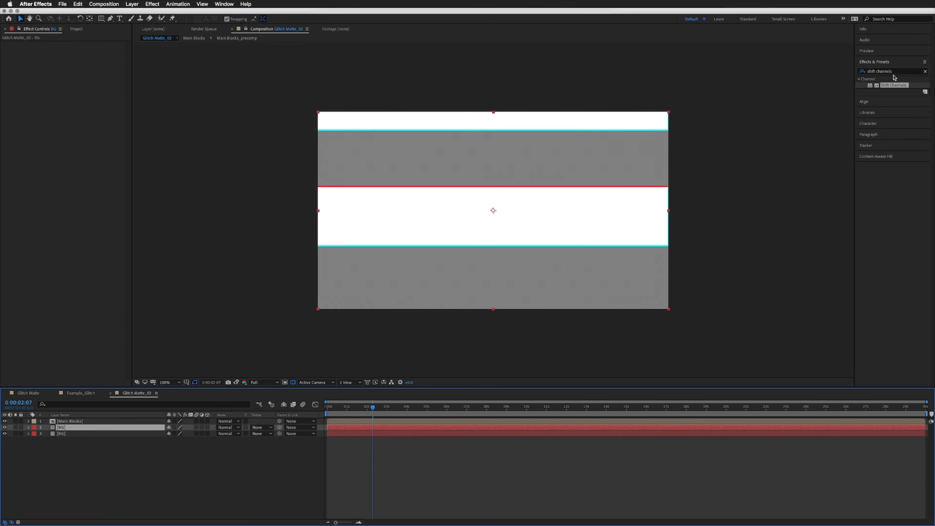
pyautogui.click(864, 72)
pyautogui.write('fill')
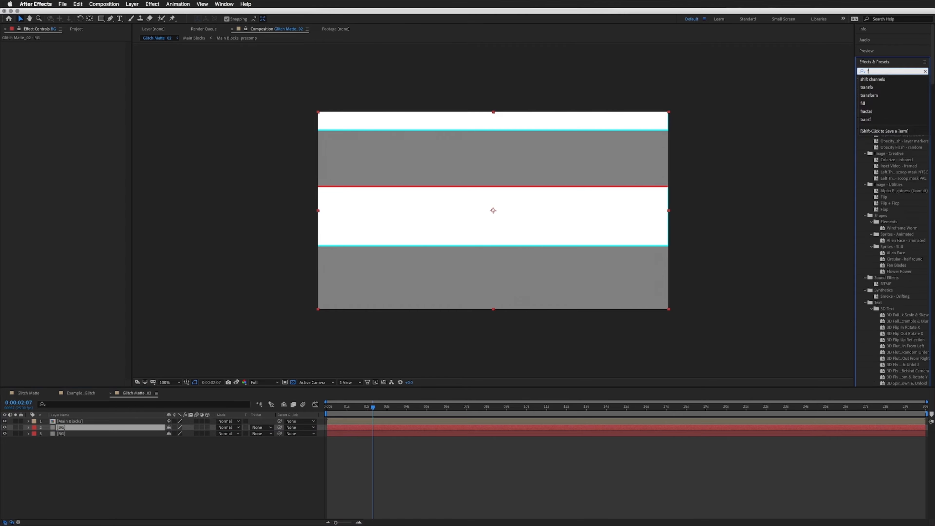
pyautogui.moveTo(883, 118); pyautogui.dragTo(65, 429)
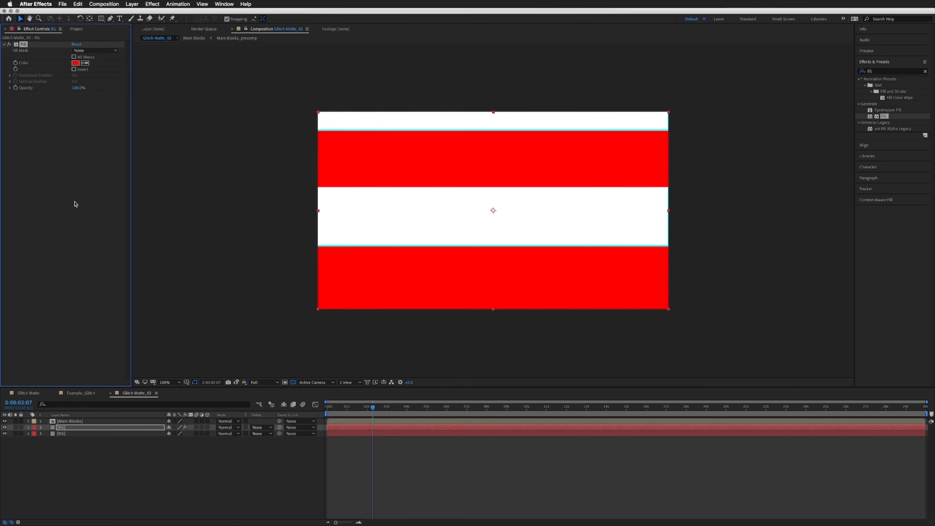
pyautogui.click(75, 63)
pyautogui.moveTo(237, 152); pyautogui.dragTo(181, 113)
pyautogui.click(359, 125)
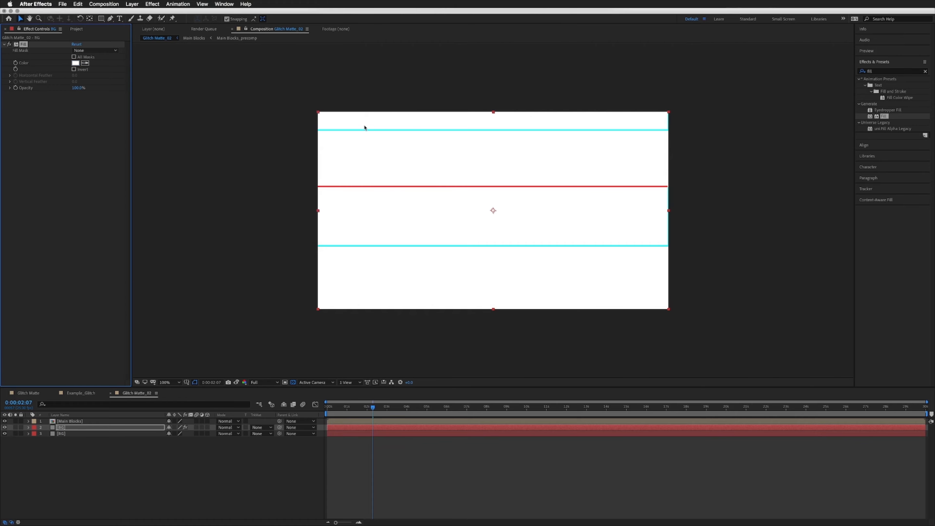
# Step: Add the expression random(50) to the upper BG layer's Opacity and scrub back to the start to check the flicker
pyautogui.click(69, 428)
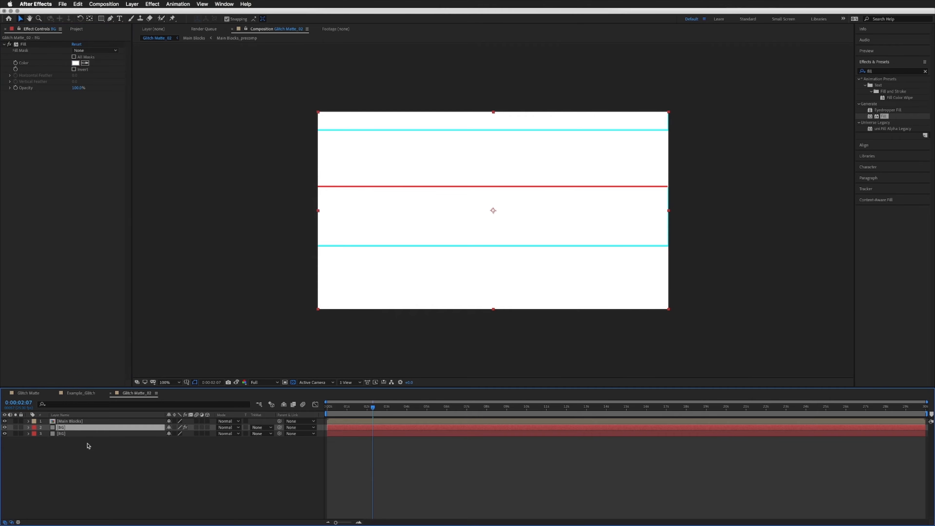
pyautogui.press('t')
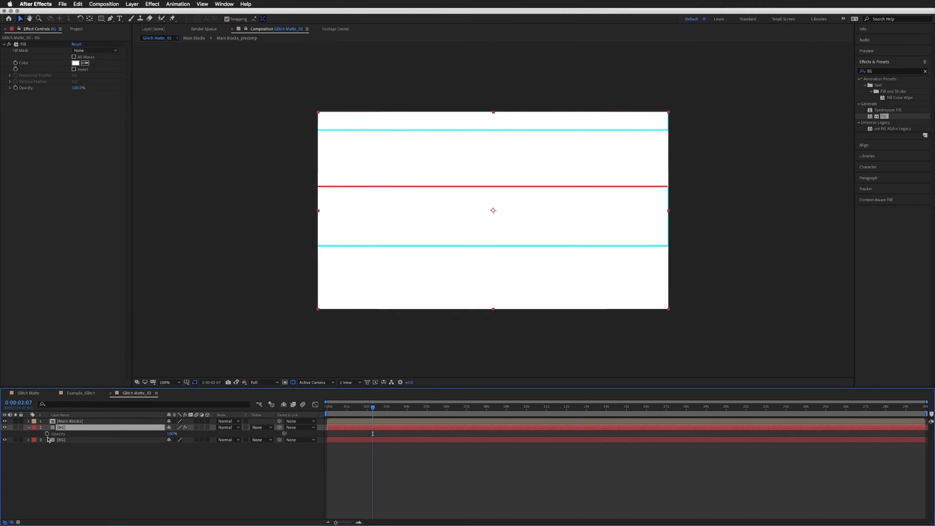
pyautogui.keyDown('alt'); pyautogui.click(47, 434); pyautogui.keyUp('alt')
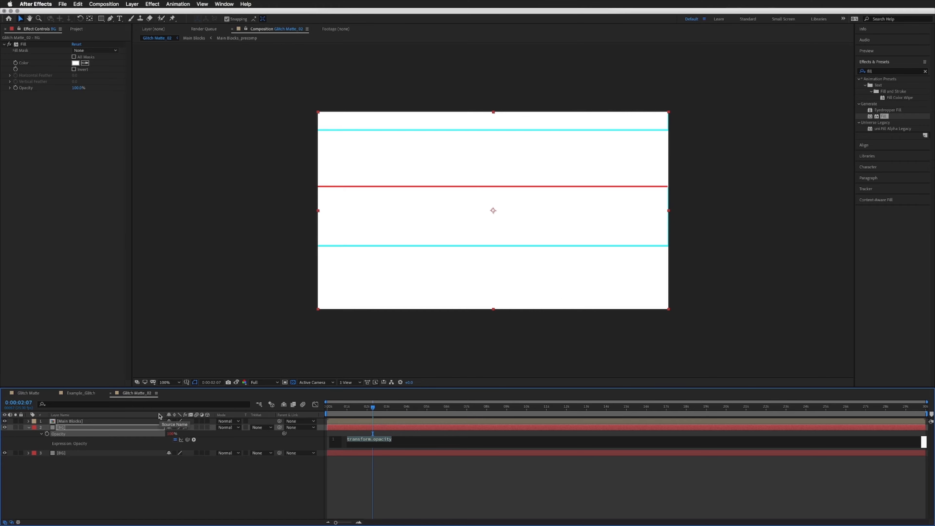
pyautogui.write('rad')
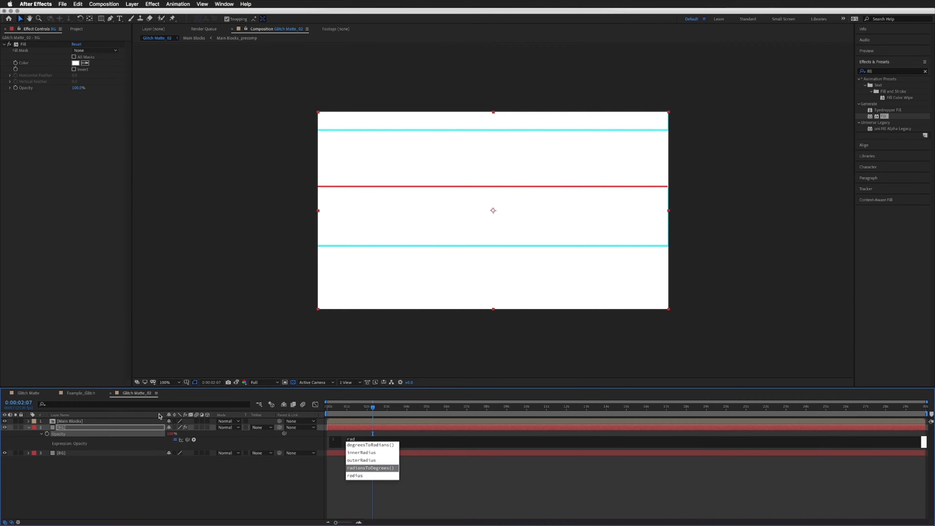
pyautogui.press('BackSpace')
pyautogui.write('ndo')
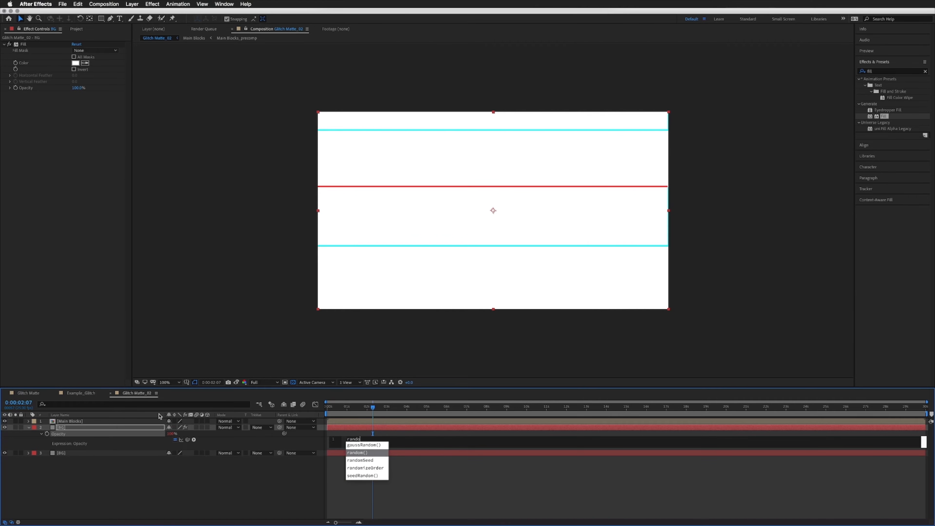
pyautogui.write('m')
pyautogui.press('Return')
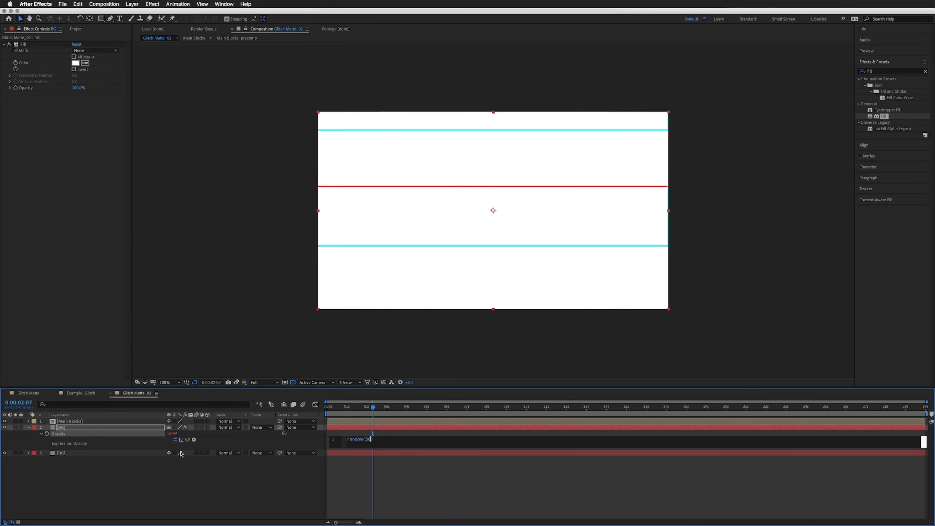
pyautogui.click(430, 435)
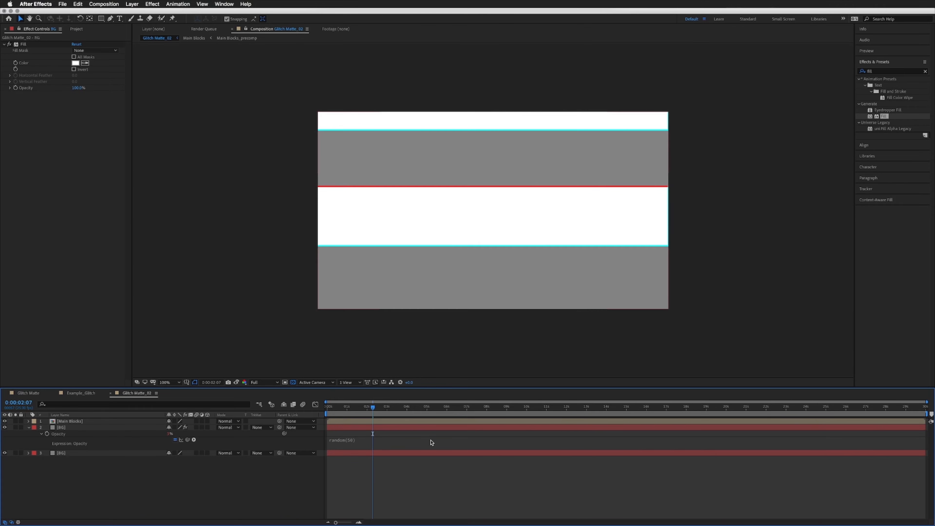
pyautogui.moveTo(368, 406); pyautogui.dragTo(321, 415)
# Step: Copy the upper BG layer's Opacity expression, try it as random(100) instead and preview the flicker
pyautogui.click(357, 440)
pyautogui.press('super+c')
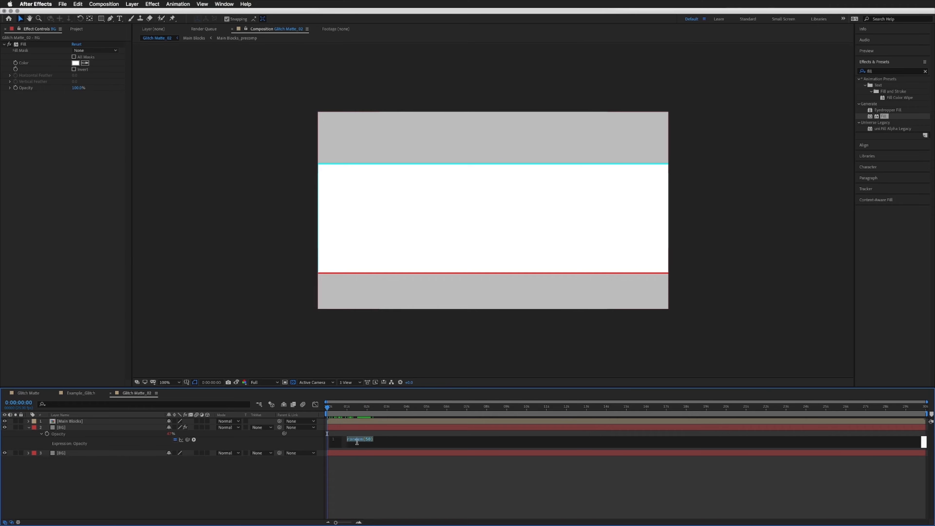
pyautogui.click(367, 438)
pyautogui.click(379, 435)
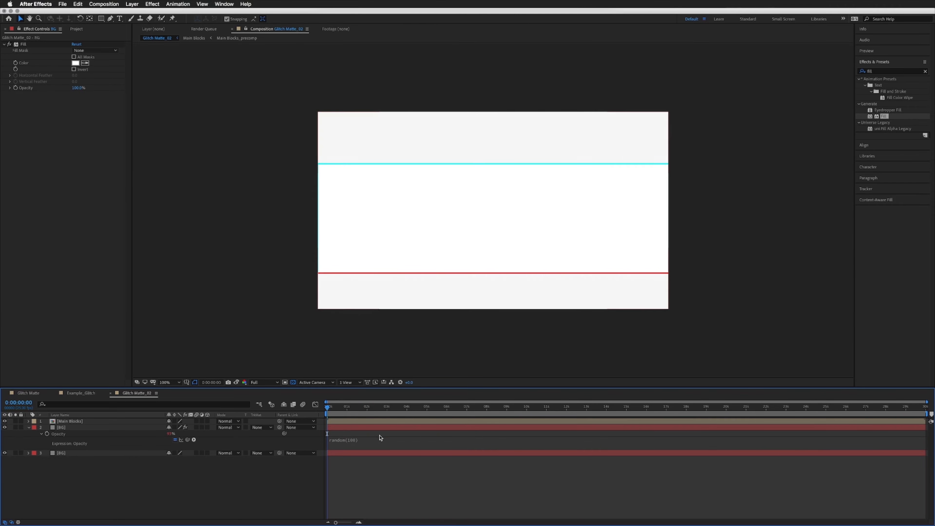
pyautogui.press('space')
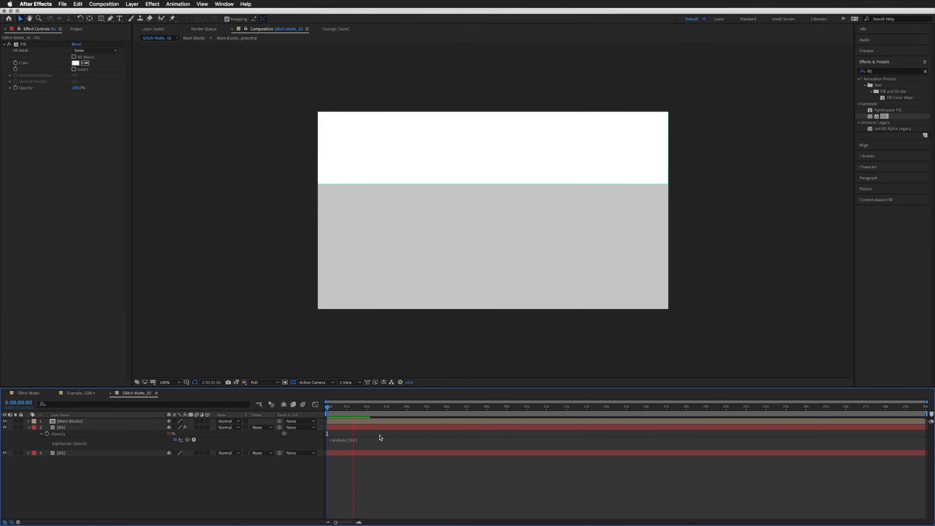
pyautogui.click(361, 408)
pyautogui.moveTo(360, 408)
pyautogui.mouseDown()
pyautogui.moveTo(312, 413)
pyautogui.moveTo(347, 410)
pyautogui.mouseUp()
# Step: Set the upper BG layer's Opacity expression back to random(50) and preview it before returning to the start
pyautogui.click(355, 440)
pyautogui.click(369, 439)
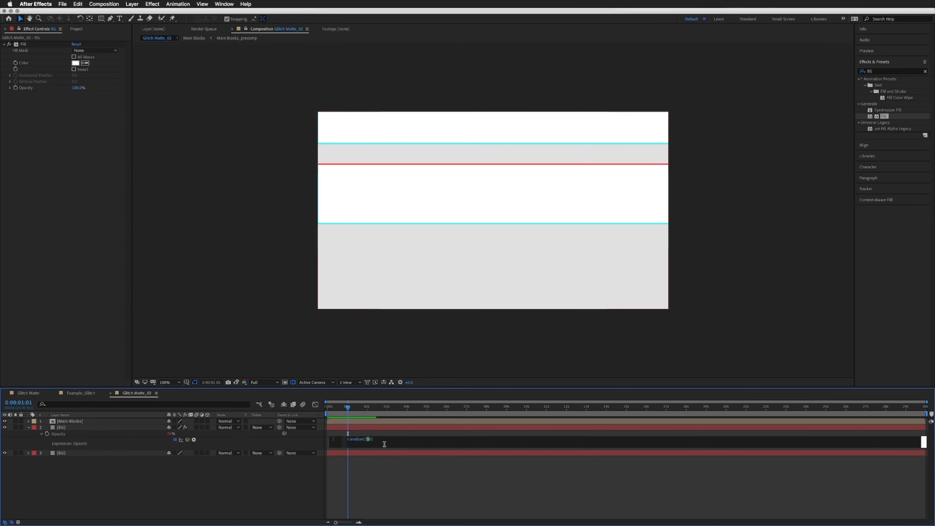
pyautogui.click(402, 433)
pyautogui.press('space')
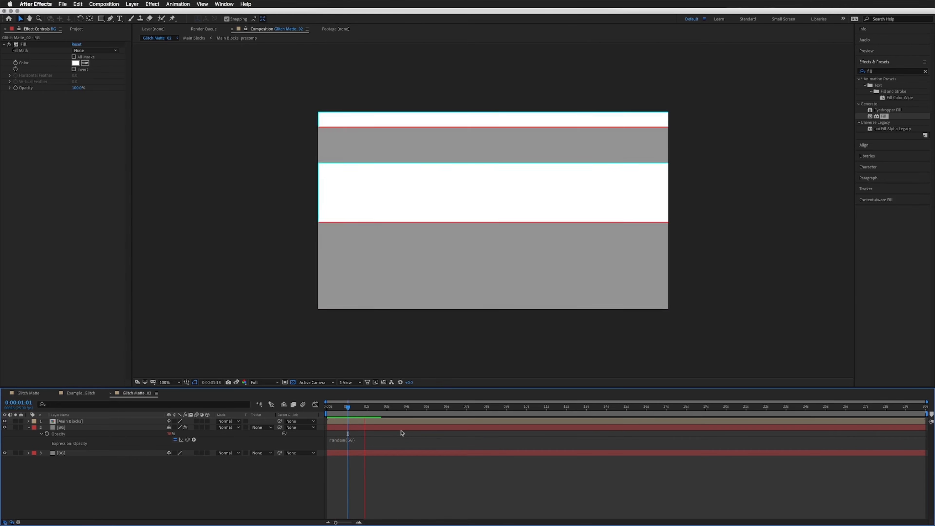
pyautogui.moveTo(365, 406); pyautogui.dragTo(325, 407)
# Step: Duplicate the white-filled BG layer and set the copy's Fill colour to black (000000)
pyautogui.click(66, 433)
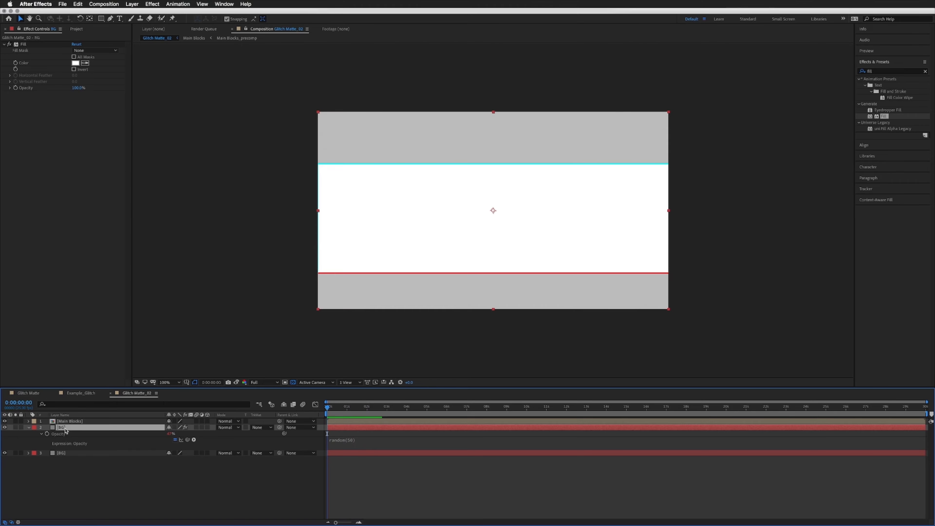
pyautogui.hotkey('ctrl', 'd')
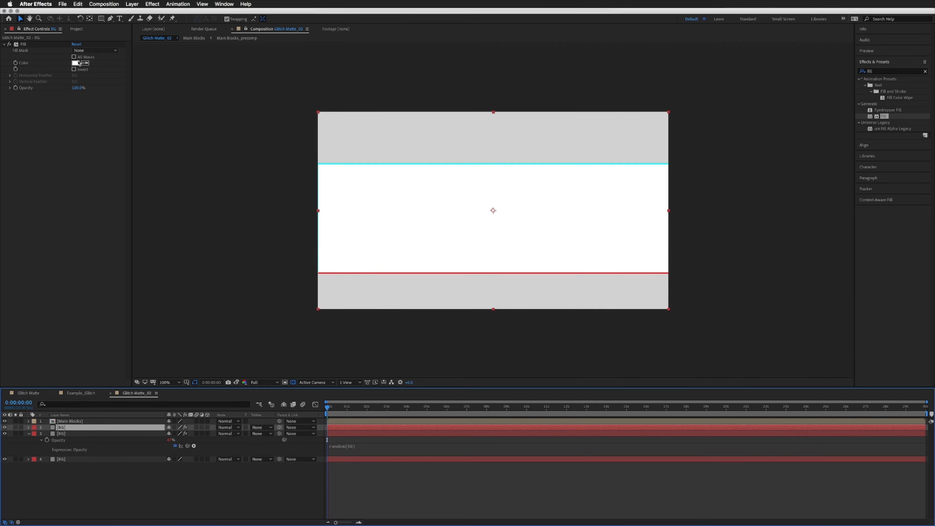
pyautogui.click(75, 63)
pyautogui.moveTo(261, 201); pyautogui.dragTo(342, 238)
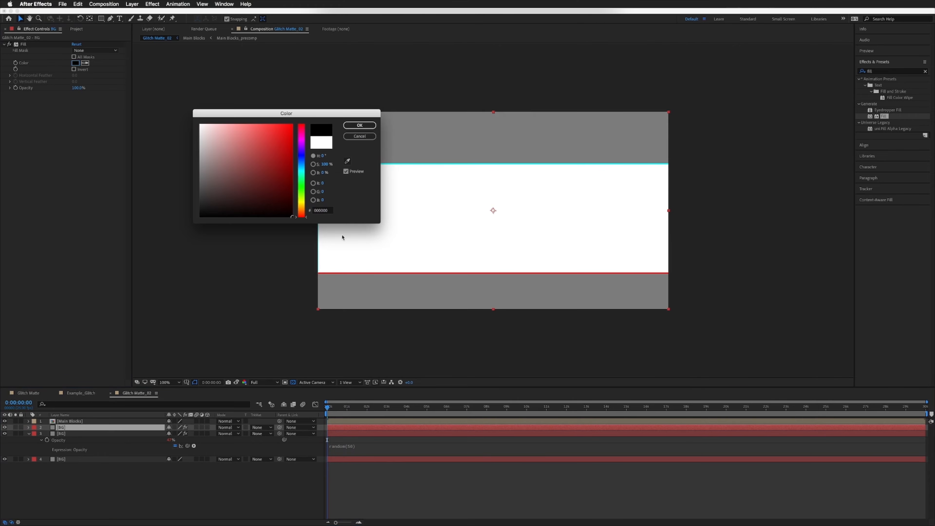
pyautogui.click(359, 125)
pyautogui.click(349, 443)
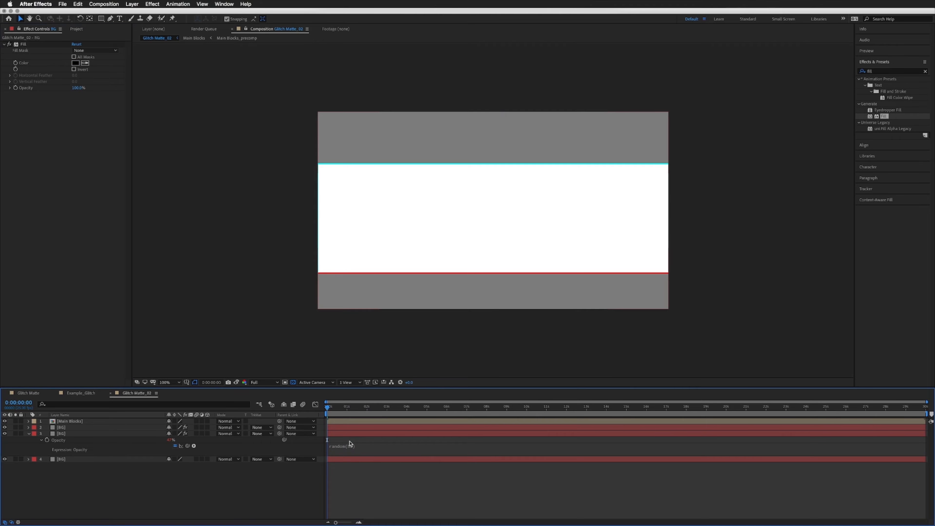
# Step: Preview the background with the black BG layer added and return to the start of the timeline
pyautogui.press('space')
pyautogui.click(348, 406)
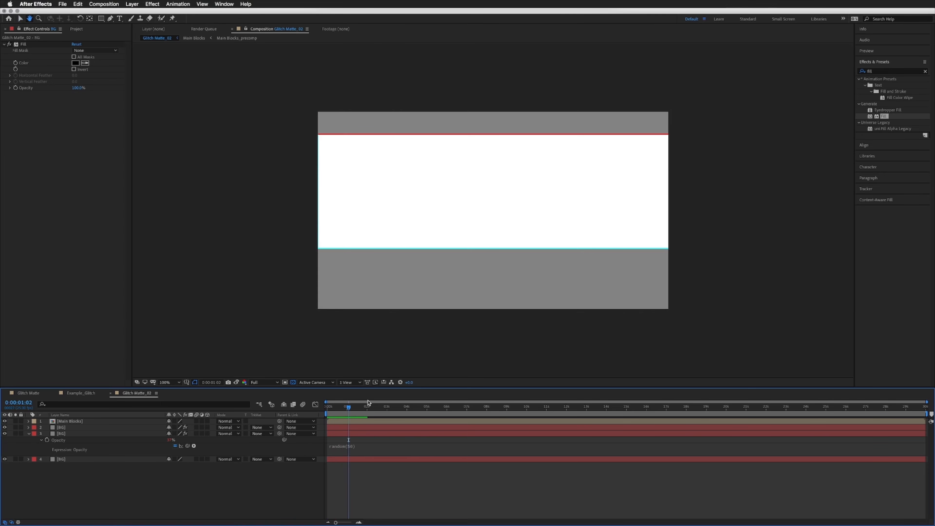
pyautogui.moveTo(348, 406); pyautogui.dragTo(322, 421)
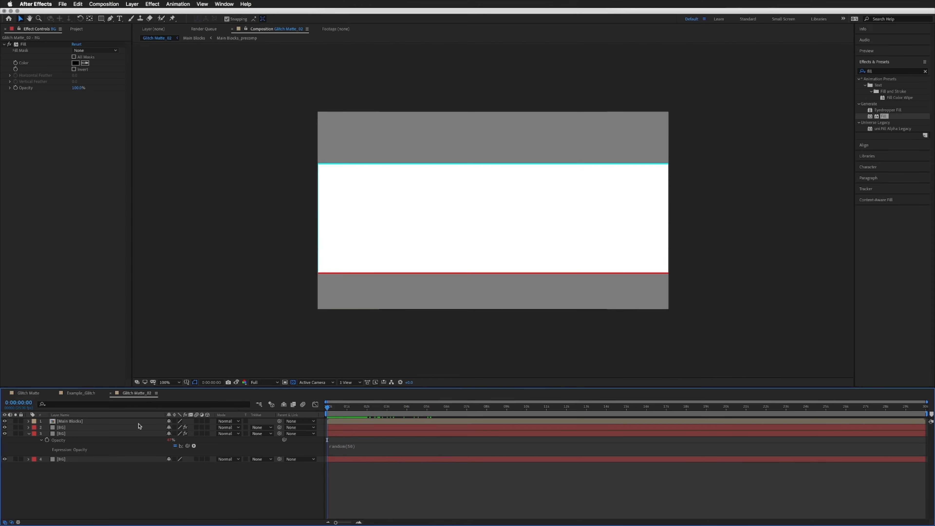
# Step: Add the expression random(70) to the black BG layer's Opacity and preview the flicker from the start
pyautogui.click(123, 428)
pyautogui.press('t')
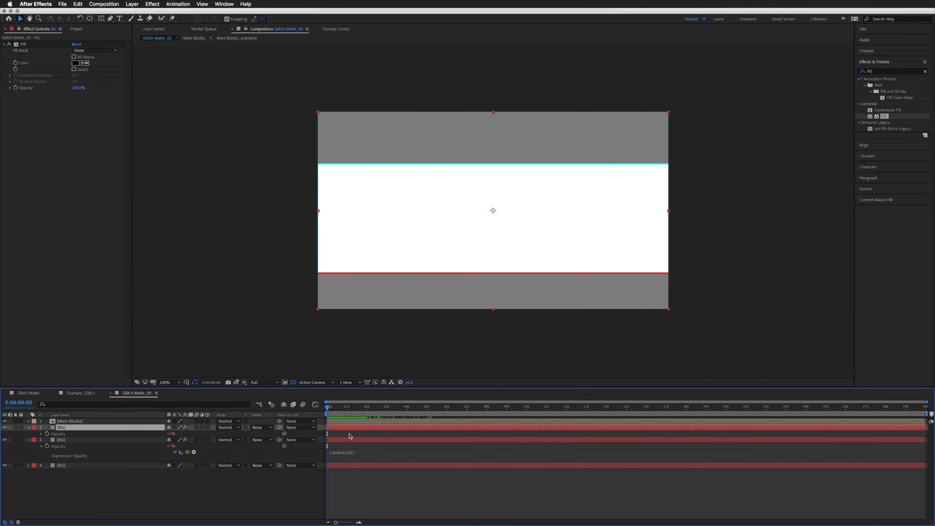
pyautogui.keyDown('alt'); pyautogui.click(44, 435); pyautogui.keyUp('alt')
pyautogui.press('super+v')
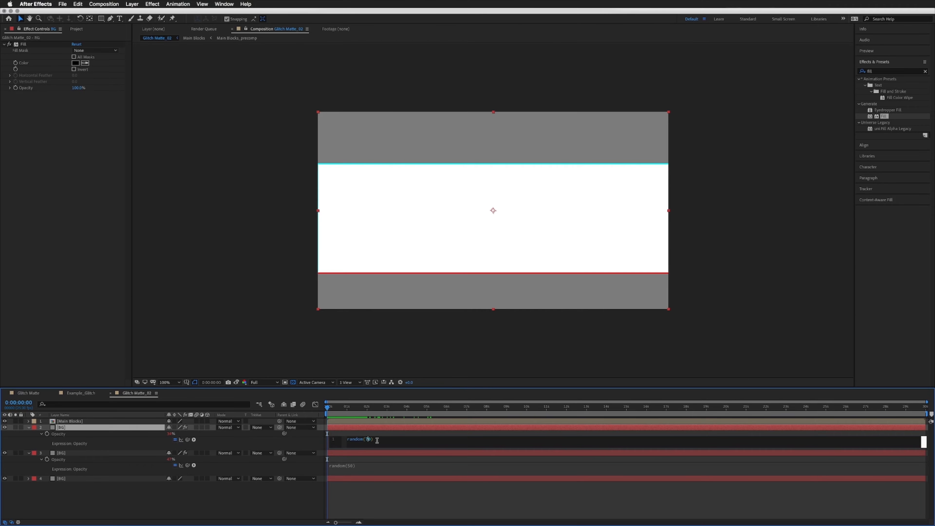
pyautogui.press('KP_Enter')
pyautogui.press('space')
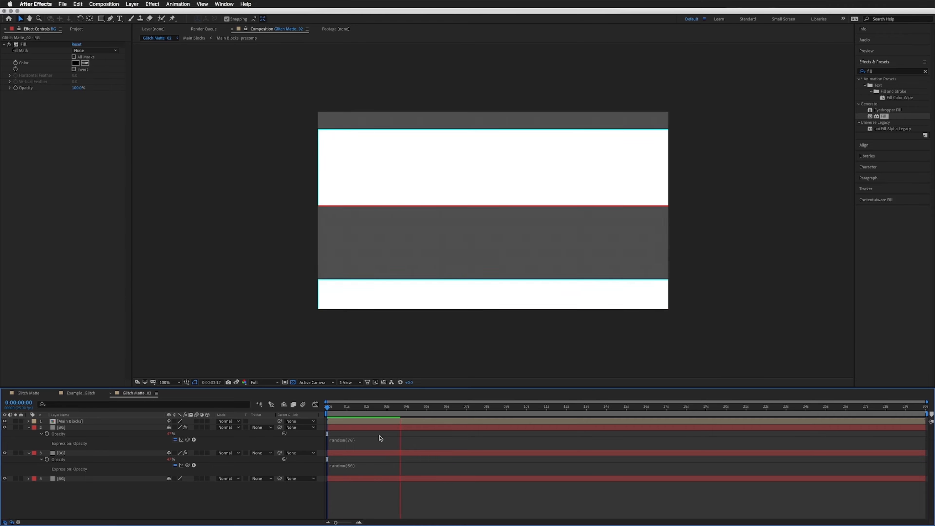
pyautogui.press('space')
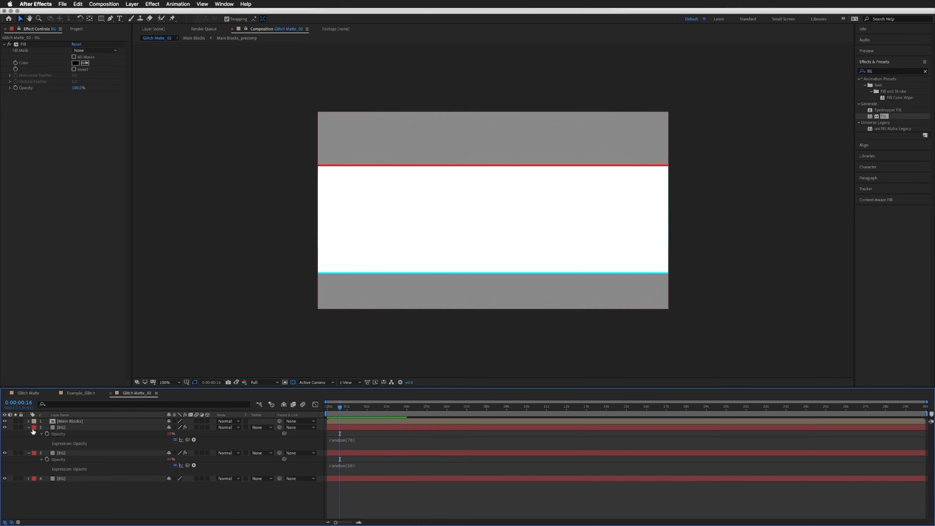
pyautogui.press('Home')
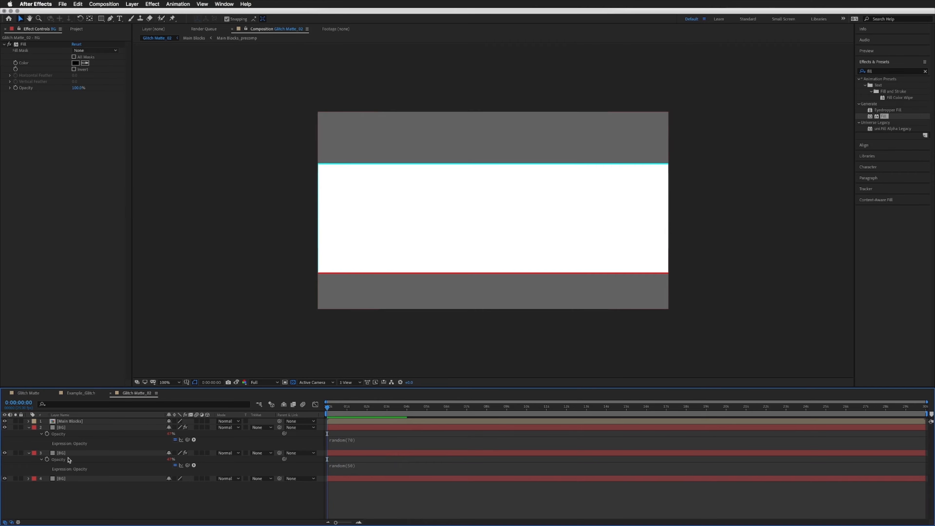
# Step: Compare the Fill colours of the two BG layers that have Opacity expressions
pyautogui.click(68, 454)
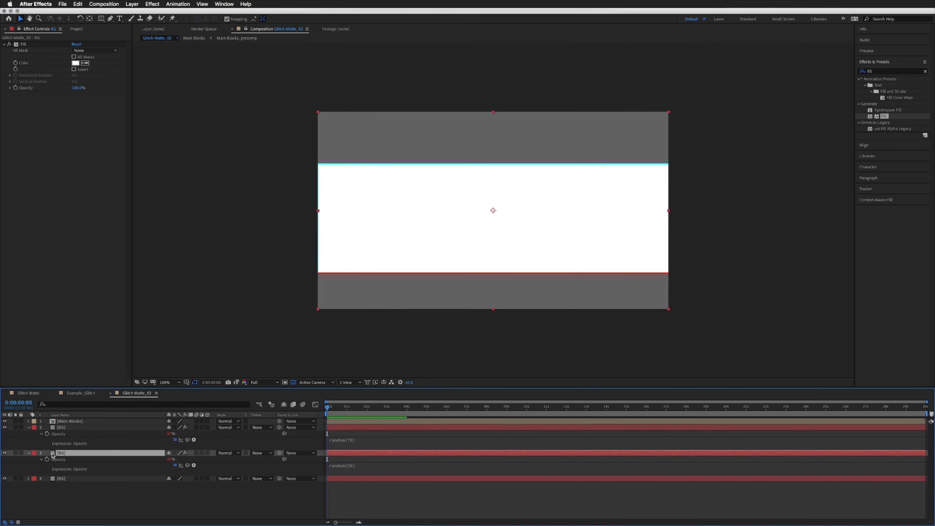
pyautogui.click(25, 44)
pyautogui.press('super+Up')
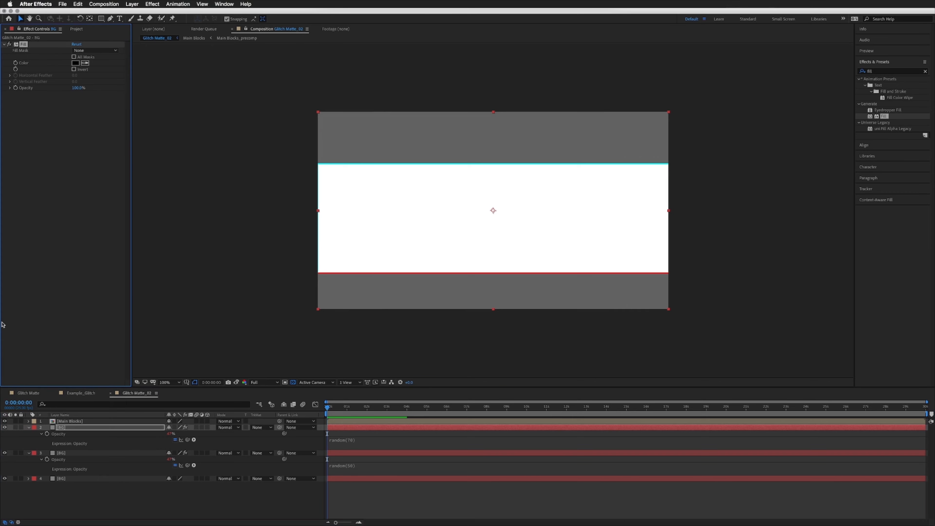
pyautogui.click(64, 454)
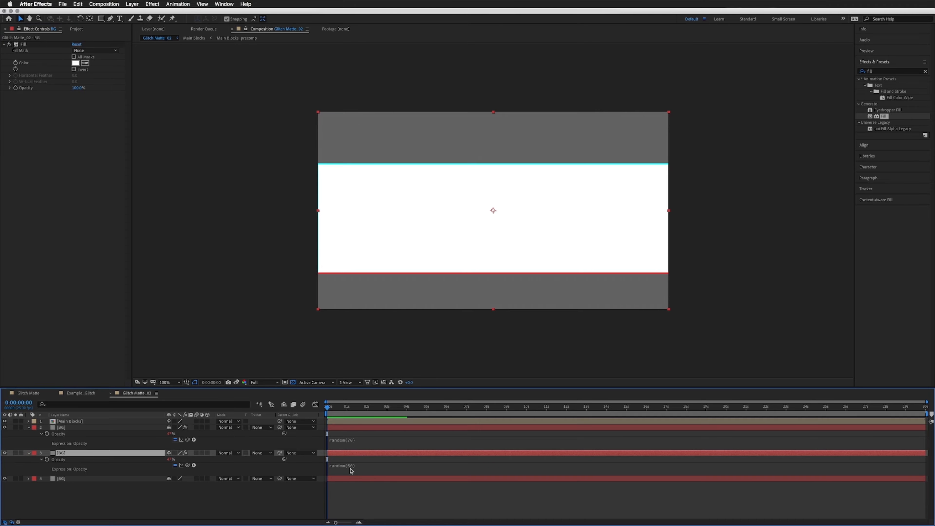
# Step: Change the black BG layer's Opacity expression to random(80), preview the flicker and collapse both BG layers' properties
pyautogui.click(357, 440)
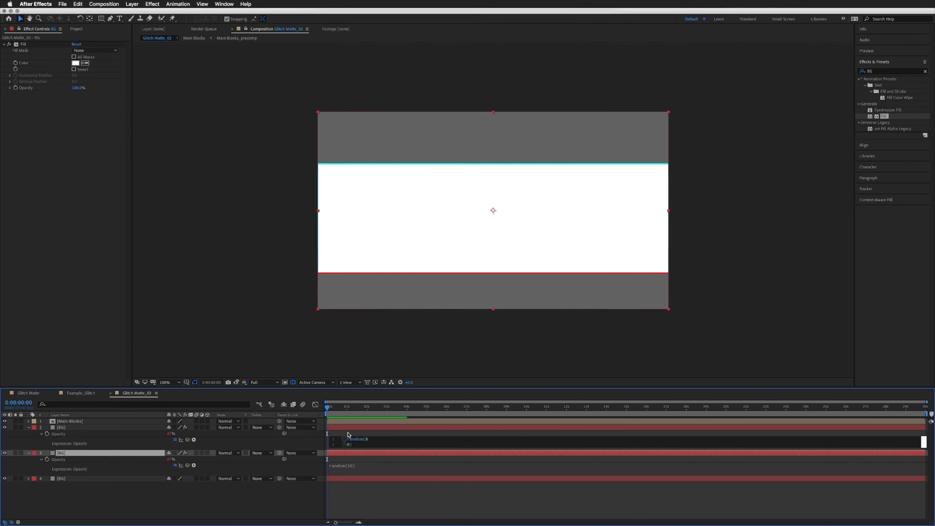
pyautogui.click(359, 436)
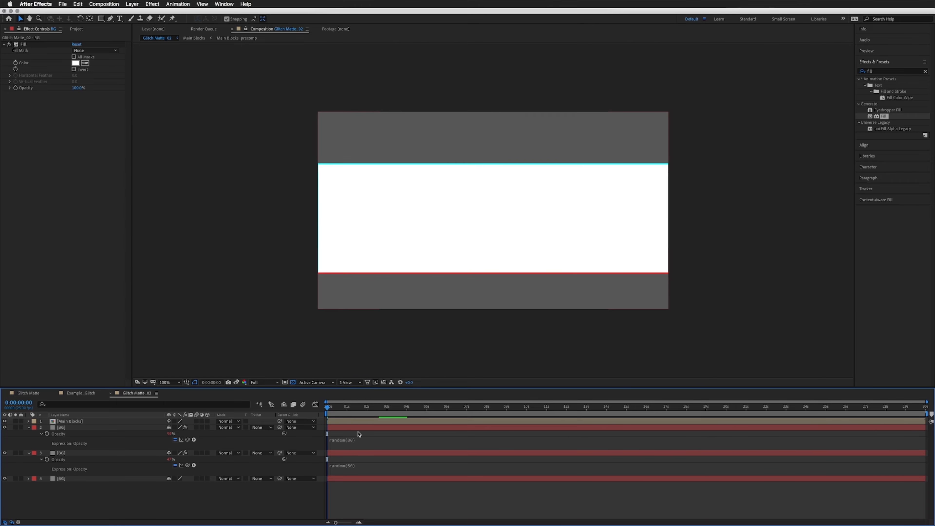
pyautogui.moveTo(375, 407); pyautogui.dragTo(259, 396)
pyautogui.press('space')
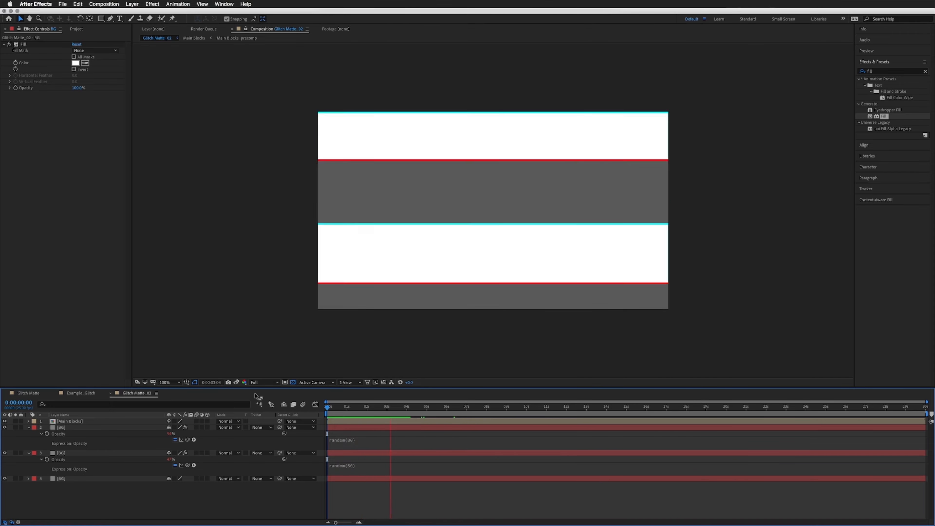
pyautogui.press('space')
pyautogui.moveTo(379, 410); pyautogui.dragTo(300, 407)
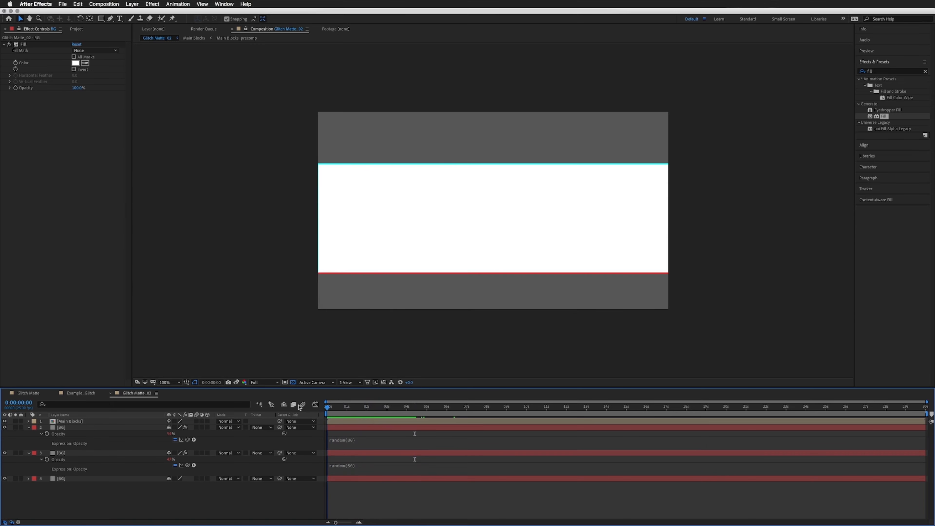
pyautogui.click(29, 427)
pyautogui.click(29, 433)
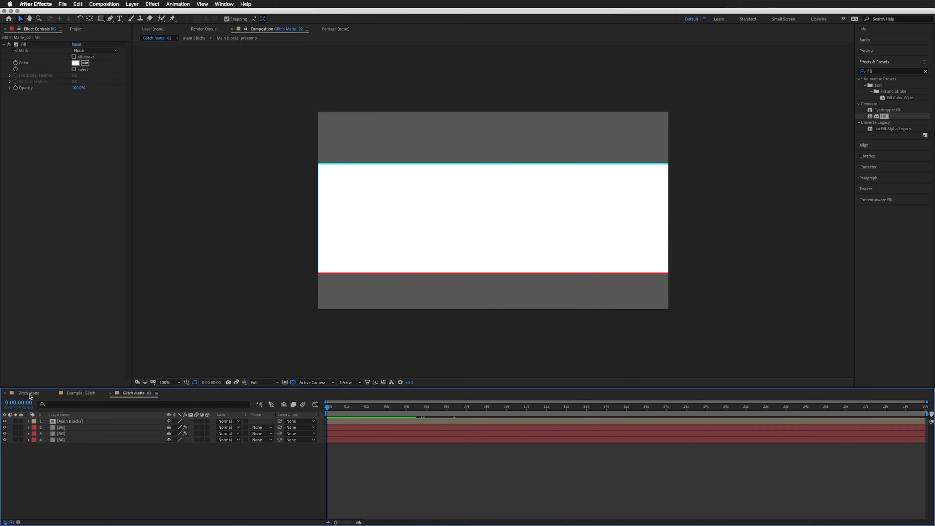
# Step: Open the Glitch Matte reference composition and scrub through it to examine its blocky background texture
pyautogui.click(28, 393)
pyautogui.moveTo(469, 409); pyautogui.dragTo(514, 415)
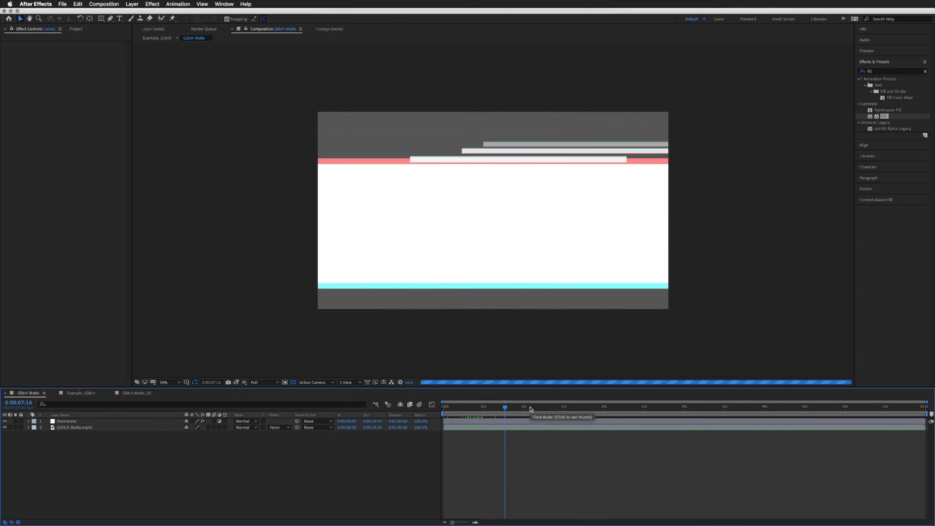
pyautogui.click(532, 408)
pyautogui.click(507, 408)
pyautogui.moveTo(506, 408); pyautogui.dragTo(495, 411)
pyautogui.click(530, 408)
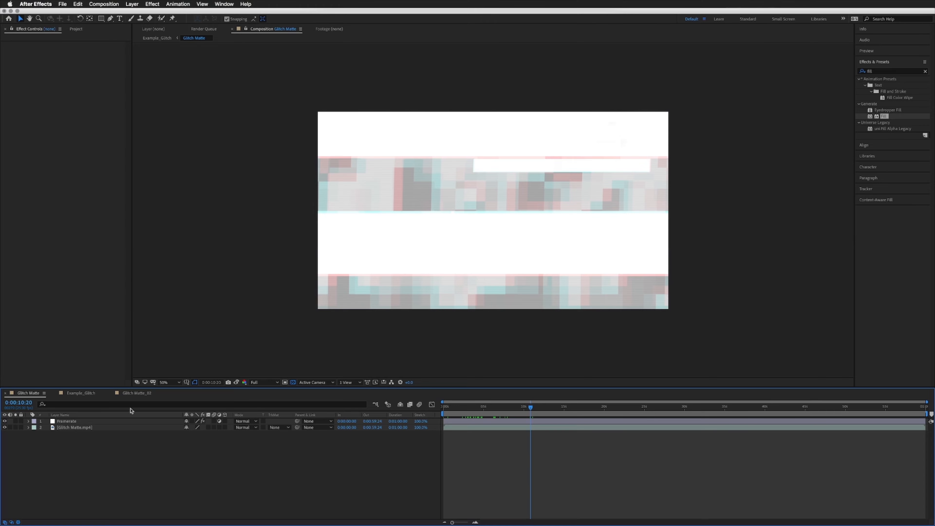
# Step: Return to the Glitch Matte_02 composition and create a new solid named Checkboard
pyautogui.click(137, 393)
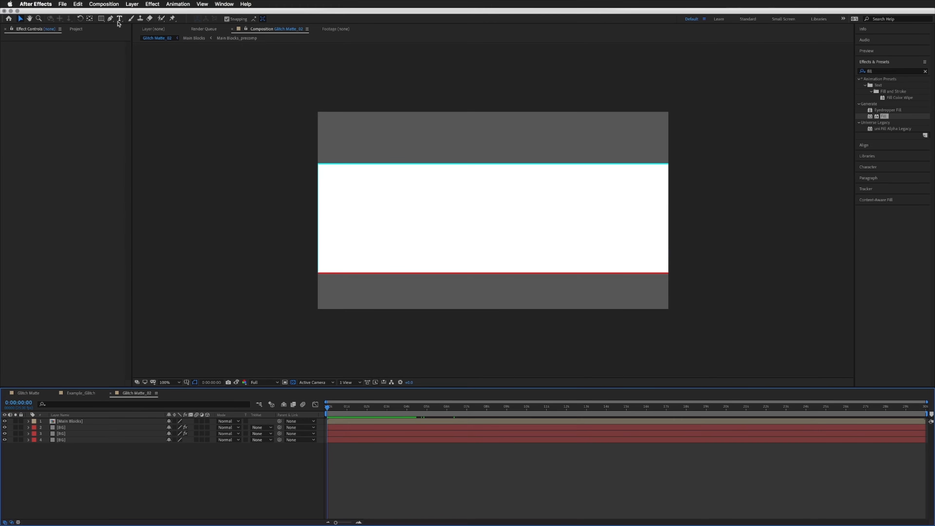
pyautogui.click(63, 427)
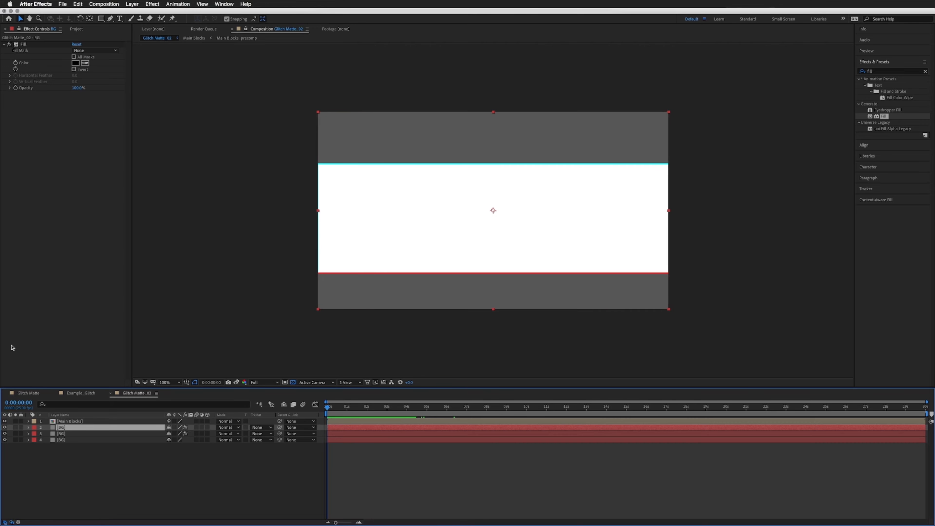
pyautogui.click(86, 462)
pyautogui.click(132, 5)
pyautogui.moveTo(136, 14)
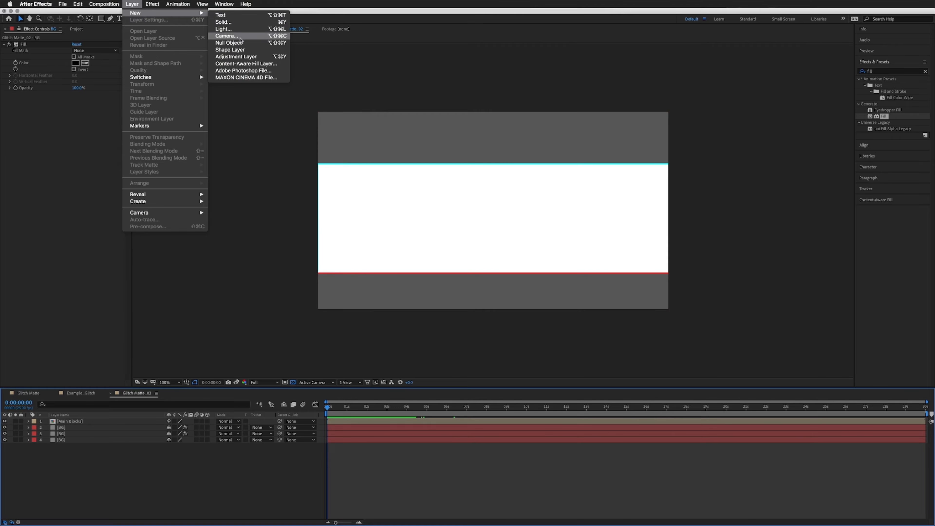
pyautogui.click(238, 22)
pyautogui.write('Checkboar')
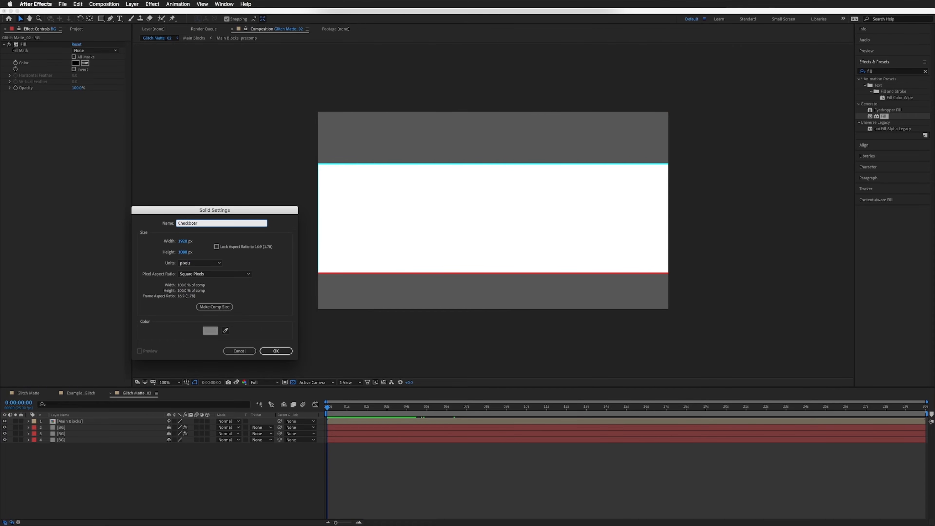
pyautogui.write('d')
pyautogui.press('Return')
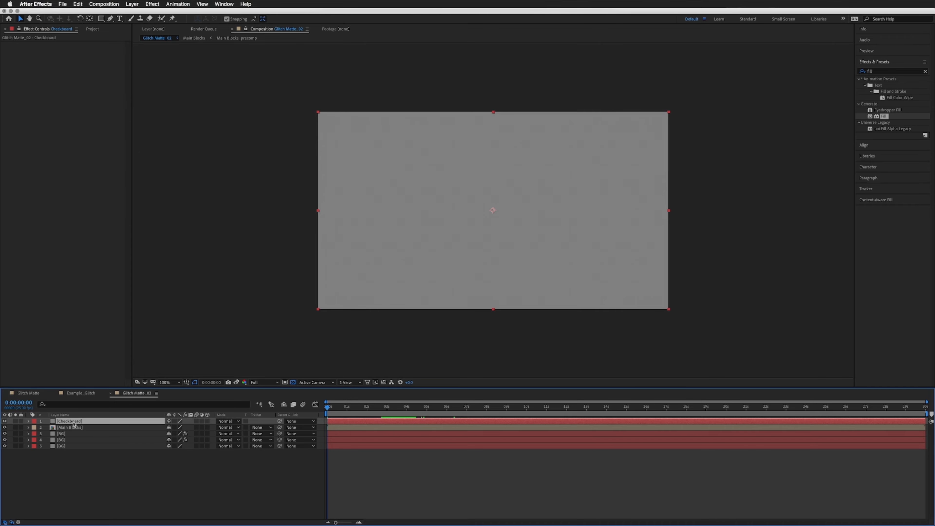
# Step: Apply the Fractal Noise effect to the Checkboard solid and set its Noise Type to Block
pyautogui.click(883, 71)
pyautogui.write('fractal noise')
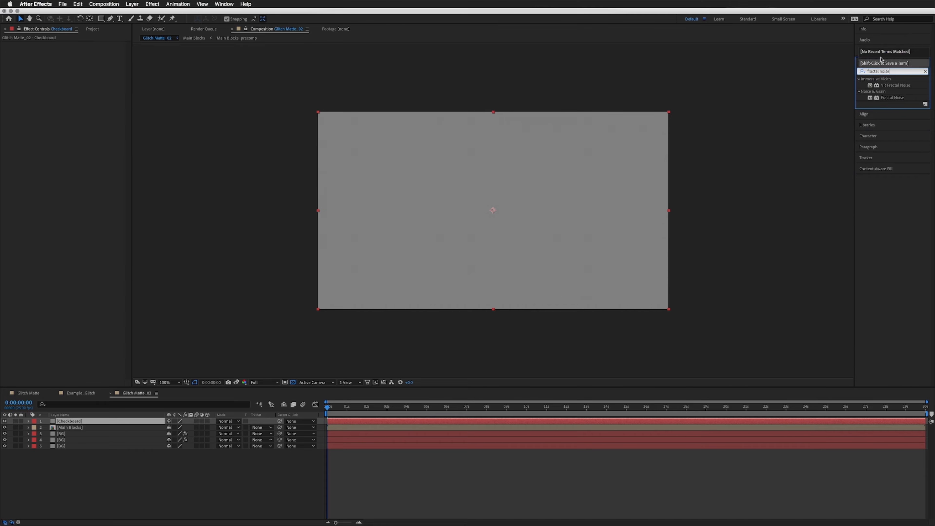
pyautogui.moveTo(891, 98); pyautogui.dragTo(74, 424)
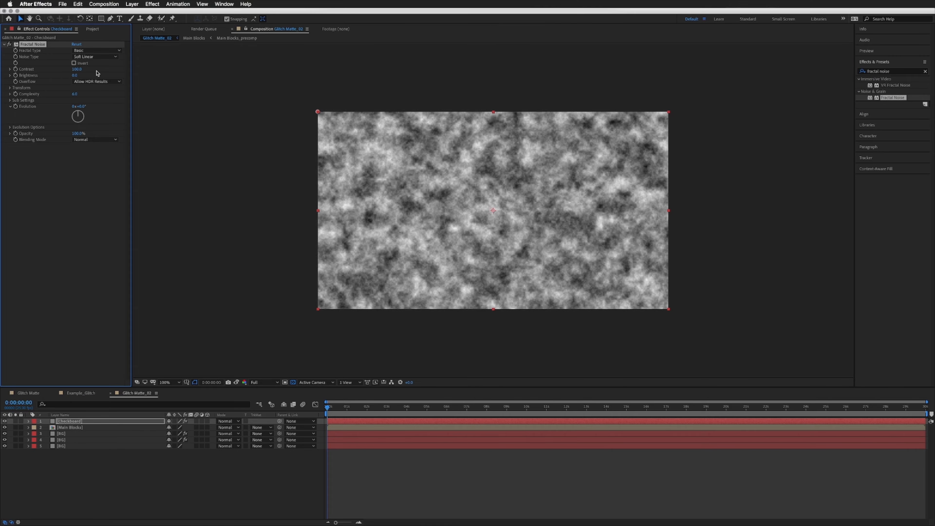
pyautogui.click(92, 58)
pyautogui.click(41, 58)
pyautogui.click(98, 56)
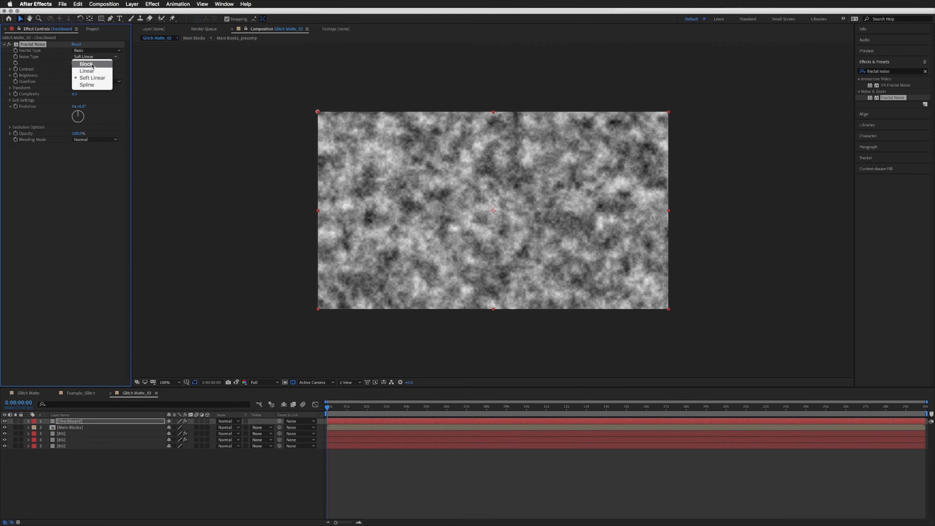
pyautogui.click(89, 64)
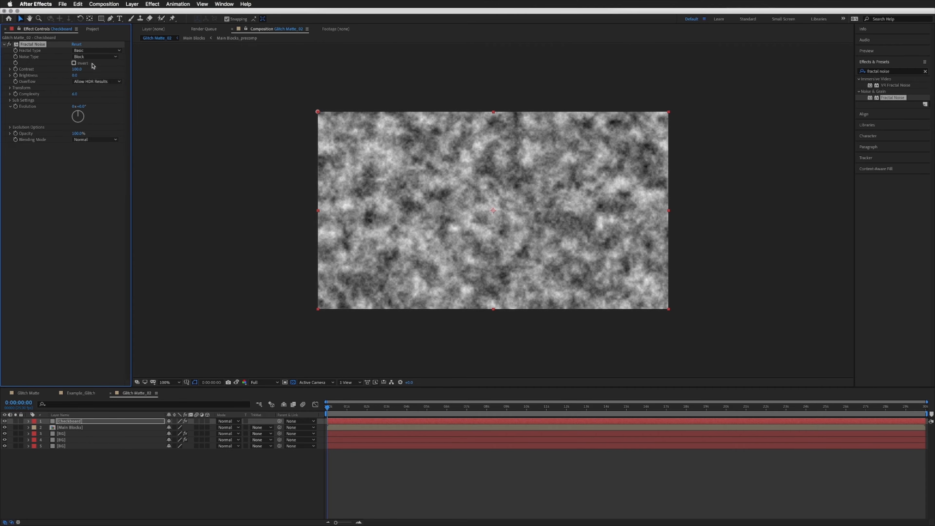
# Step: Expand the Transform settings of the Checkboard layer's Fractal Noise and raise the Scale to about 600
pyautogui.click(87, 50)
pyautogui.click(65, 84)
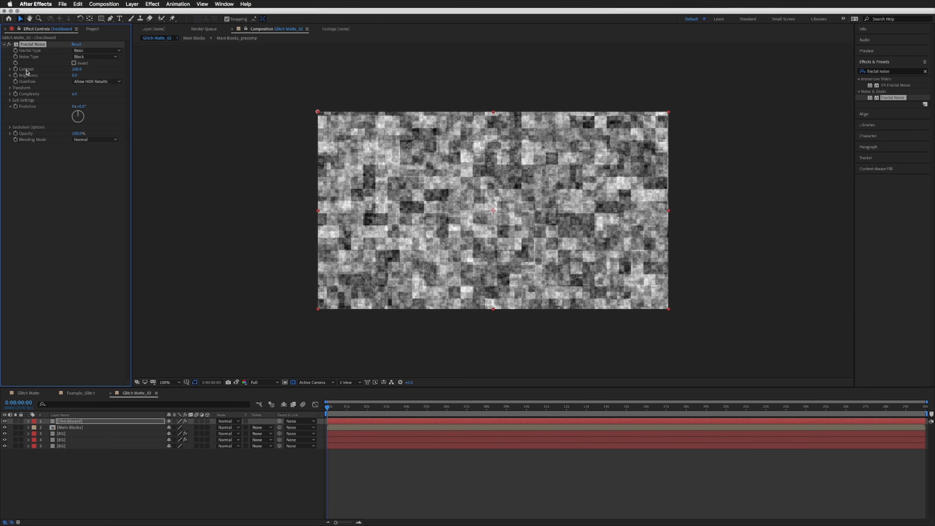
pyautogui.moveTo(86, 68); pyautogui.dragTo(23, 96)
pyautogui.click(10, 88)
pyautogui.moveTo(77, 107); pyautogui.dragTo(176, 85)
# Step: Try stronger Contrast and Brightness values on the Fractal Noise, ending with Contrast at about 420 and Brightness at 0
pyautogui.moveTo(77, 69); pyautogui.dragTo(354, 47)
pyautogui.moveTo(75, 75); pyautogui.dragTo(165, 102)
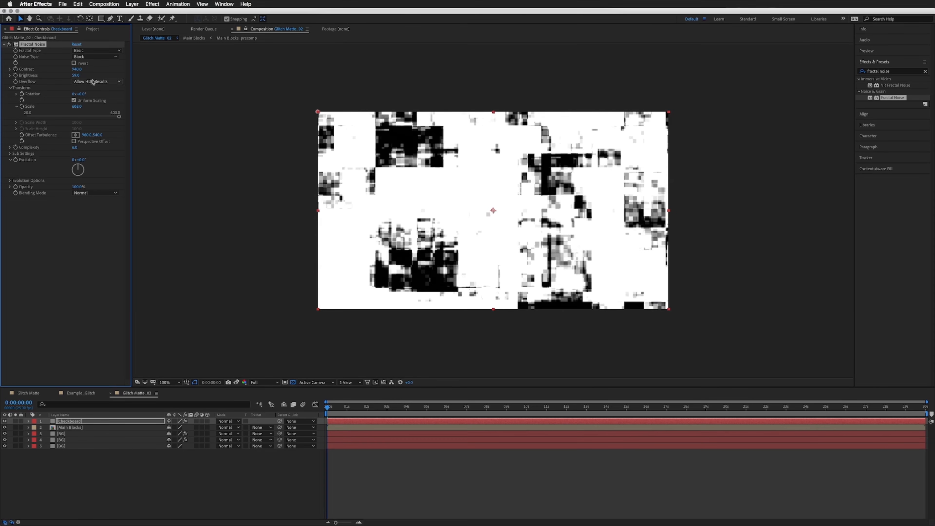
pyautogui.moveTo(77, 69); pyautogui.dragTo(58, 78)
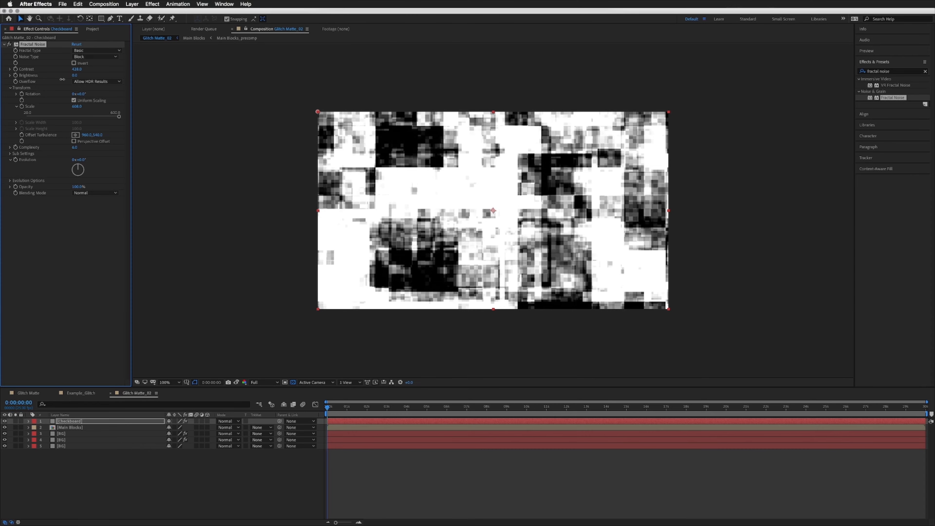
# Step: Compare Fractal Noise Complexity values of 2 and 3, keep 2, and raise the Contrast to about 460
pyautogui.click(75, 147)
pyautogui.press('Return')
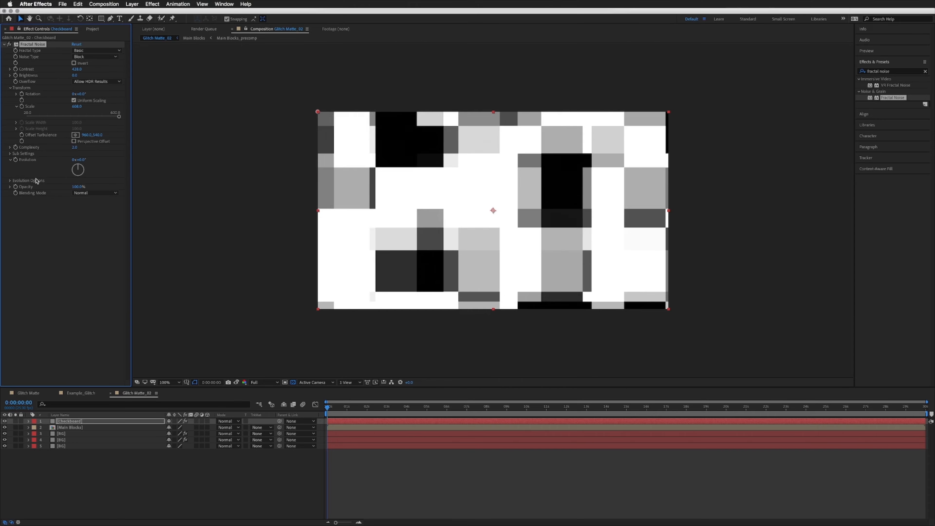
pyautogui.click(76, 148)
pyautogui.write('3')
pyautogui.press('Return')
pyautogui.click(76, 148)
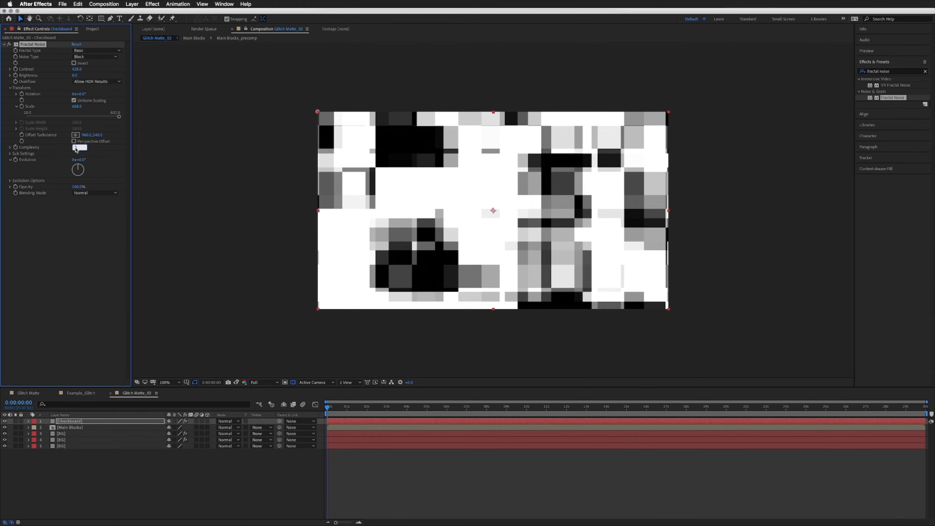
pyautogui.write('2')
pyautogui.press('Return')
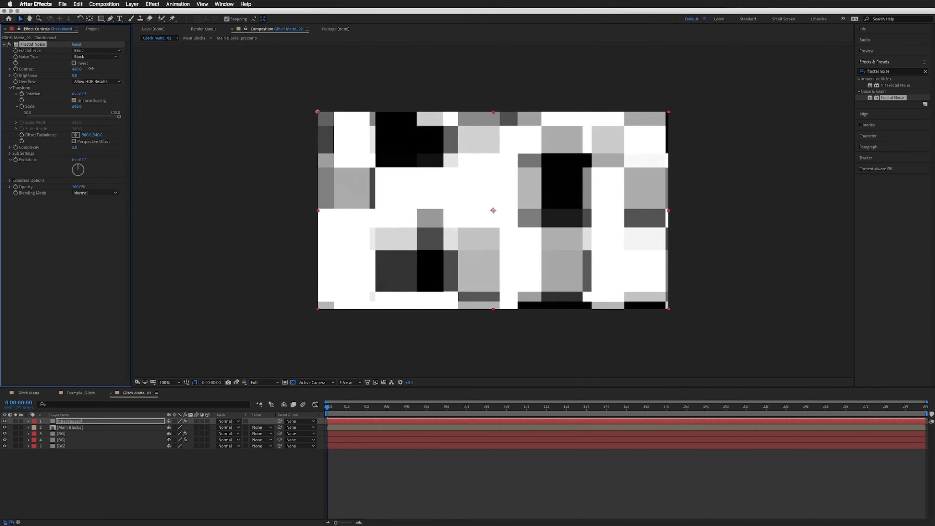
pyautogui.moveTo(91, 68); pyautogui.dragTo(93, 68)
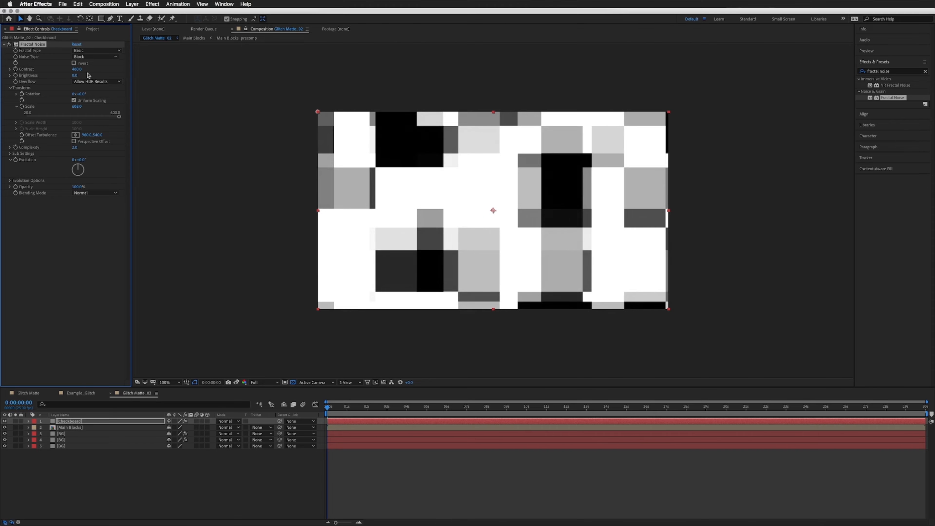
# Step: Scrub through the start of the timeline, try varying the Fractal Noise Evolution value and undo that change
pyautogui.click(81, 244)
pyautogui.click(339, 406)
pyautogui.moveTo(347, 407); pyautogui.dragTo(295, 415)
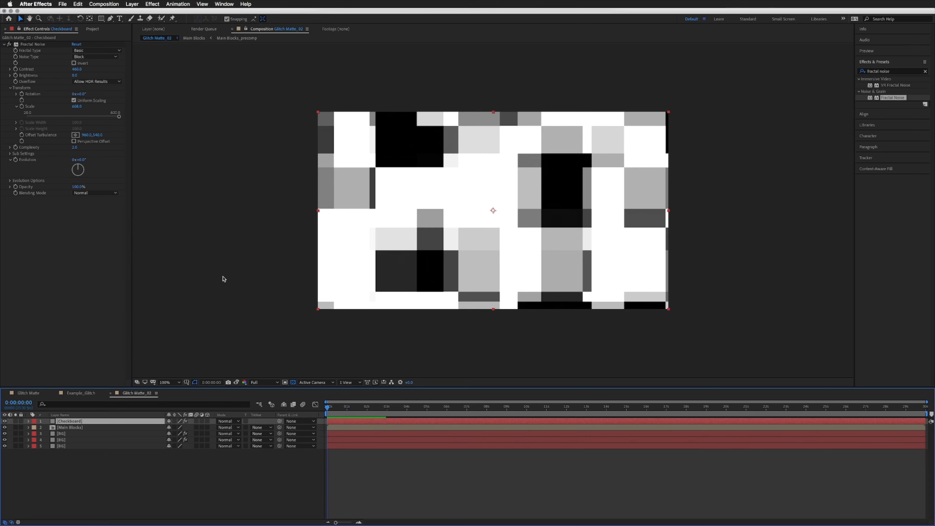
pyautogui.click(30, 161)
pyautogui.moveTo(80, 161); pyautogui.dragTo(690, 146)
pyautogui.press('super+z')
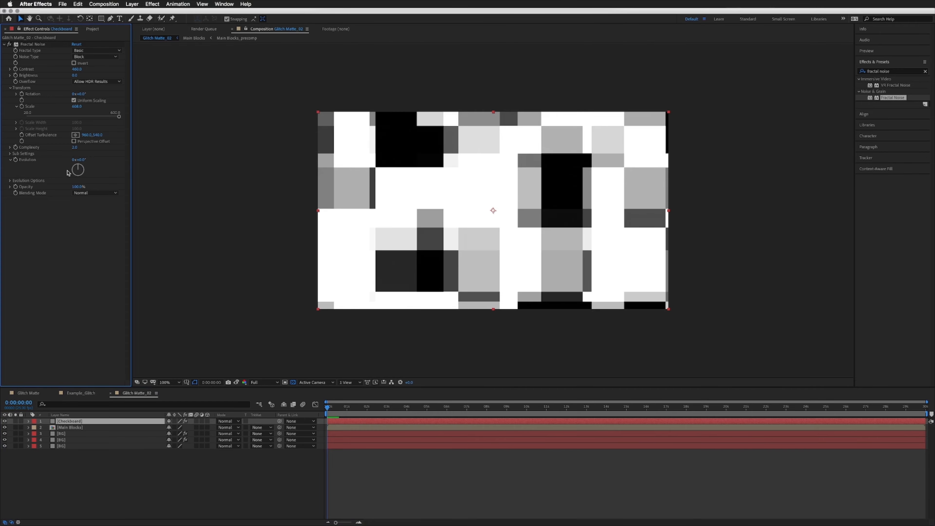
# Step: Add the expression time*1000 to the Fractal Noise Evolution and preview the animation
pyautogui.keyDown('alt'); pyautogui.click(16, 161); pyautogui.keyUp('alt')
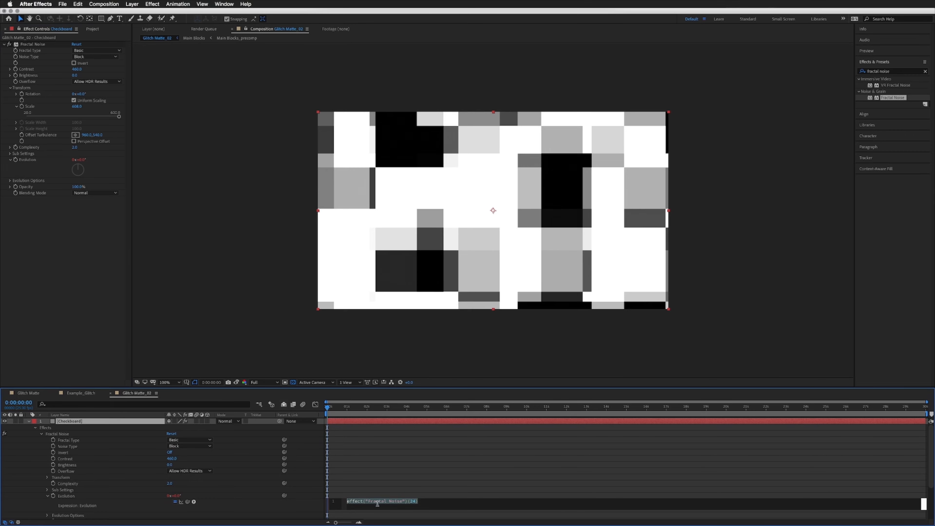
pyautogui.write('time')
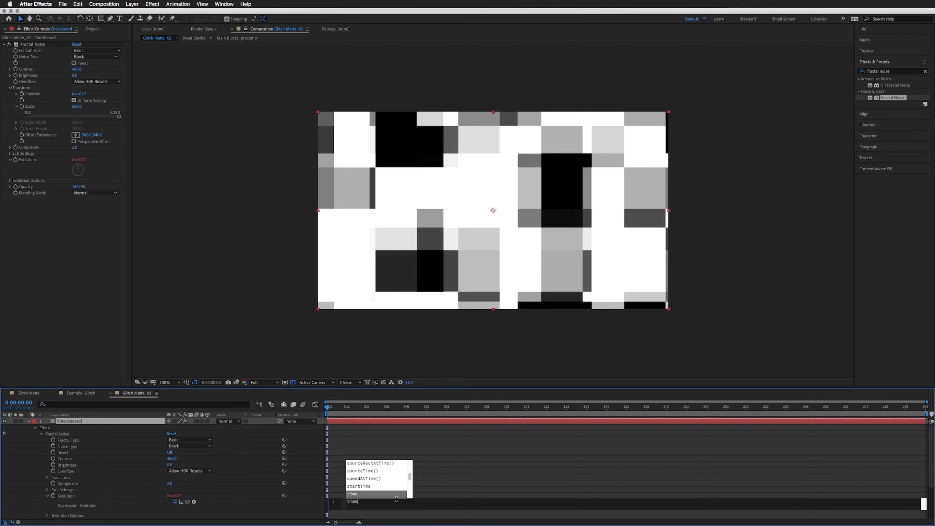
pyautogui.write('*')
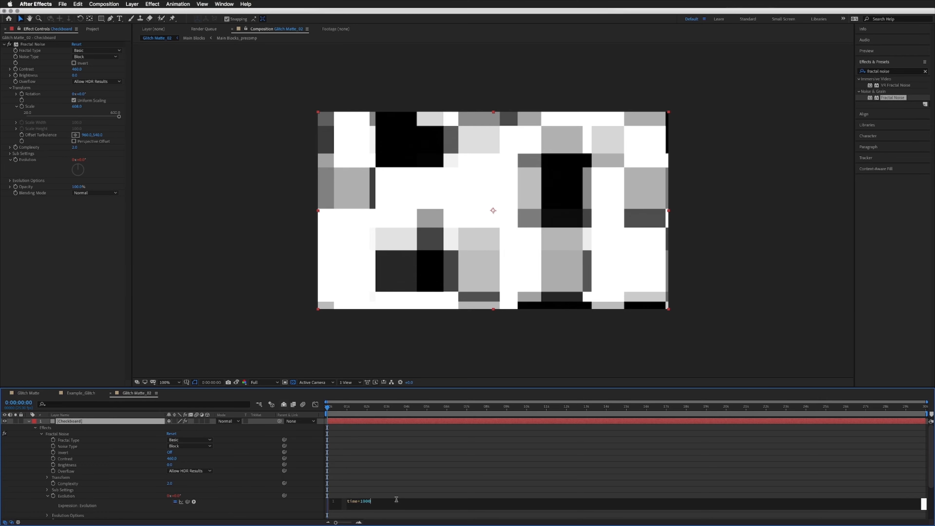
pyautogui.click(407, 462)
pyautogui.press('space')
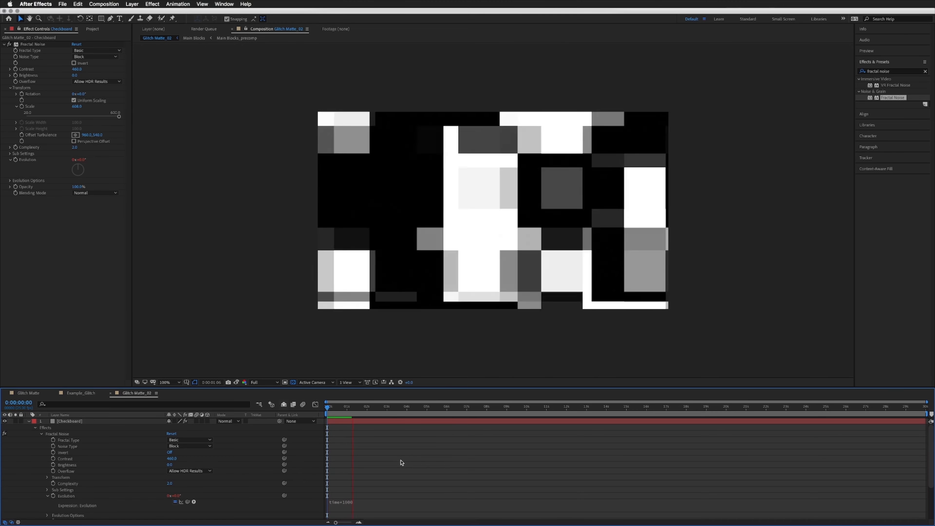
pyautogui.press('space')
# Step: Change the Evolution expression to time*2000 and preview the faster block animation
pyautogui.click(358, 501)
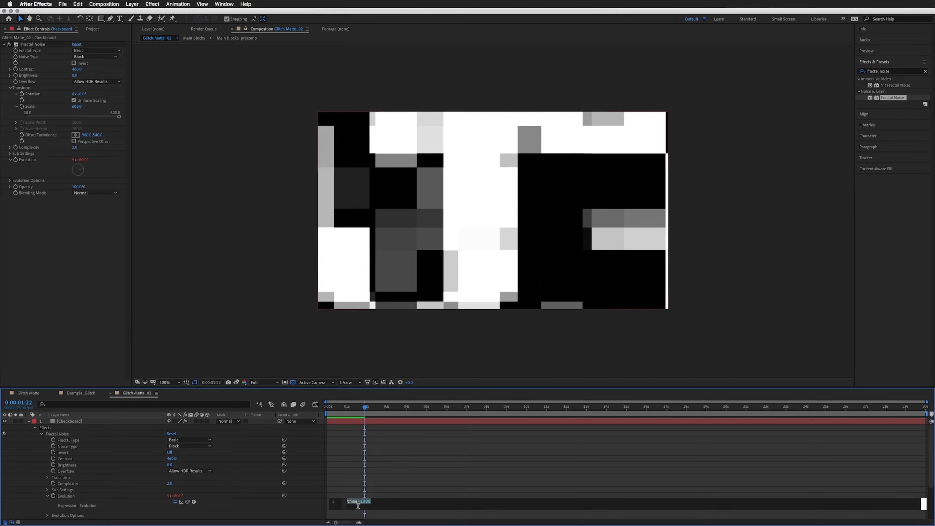
pyautogui.click(363, 501)
pyautogui.click(401, 420)
pyautogui.press('space')
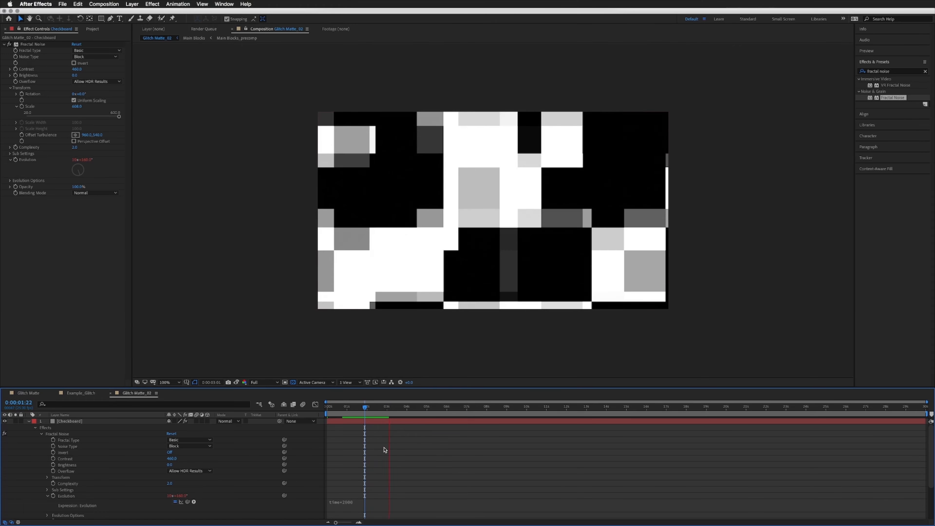
pyautogui.press('space')
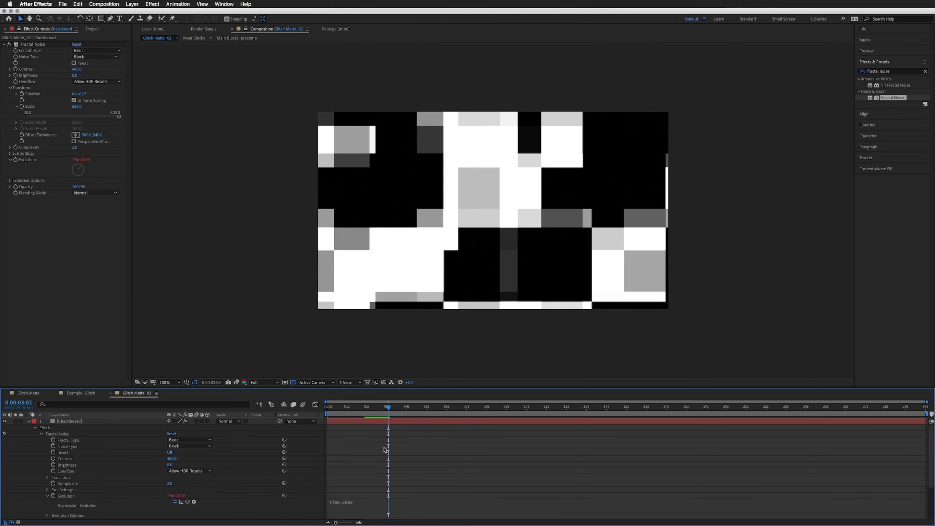
pyautogui.press('KP_0')
pyautogui.press('space')
# Step: Add the expression random(500) to the Fractal Noise Scale and scrub the timeline to check it
pyautogui.click(81, 100)
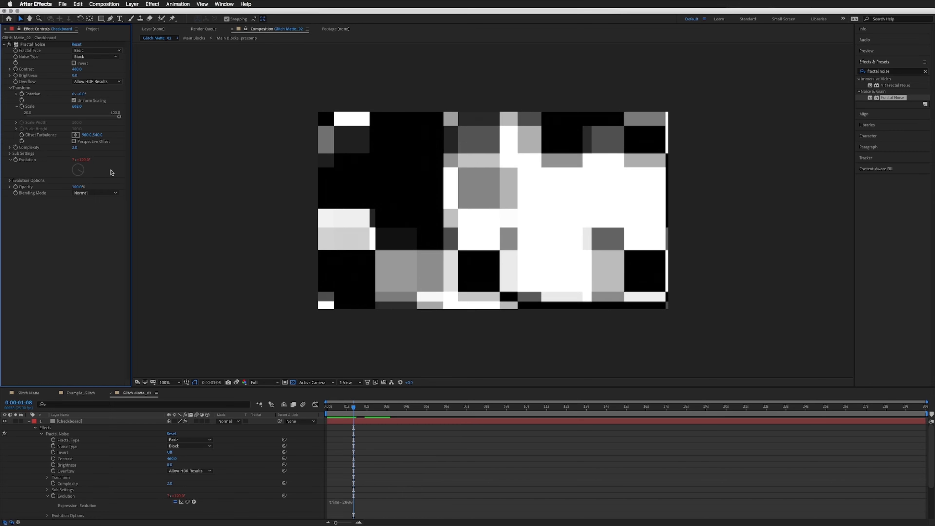
pyautogui.keyDown('alt'); pyautogui.click(22, 107); pyautogui.keyUp('alt')
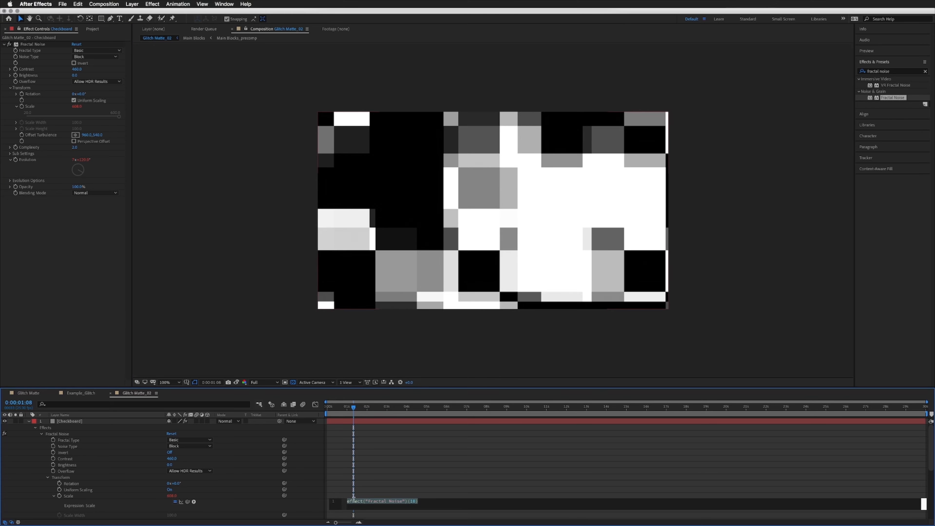
pyautogui.write('ra')
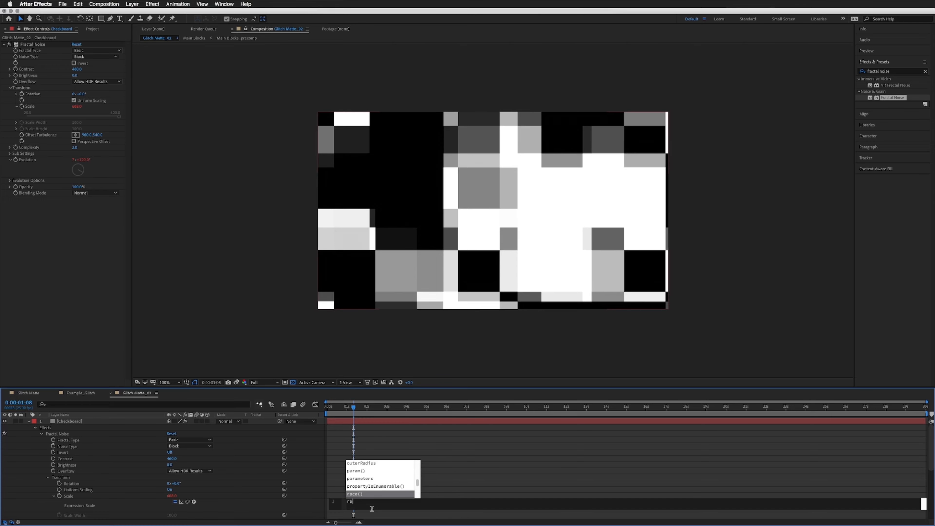
pyautogui.write('ndom(500')
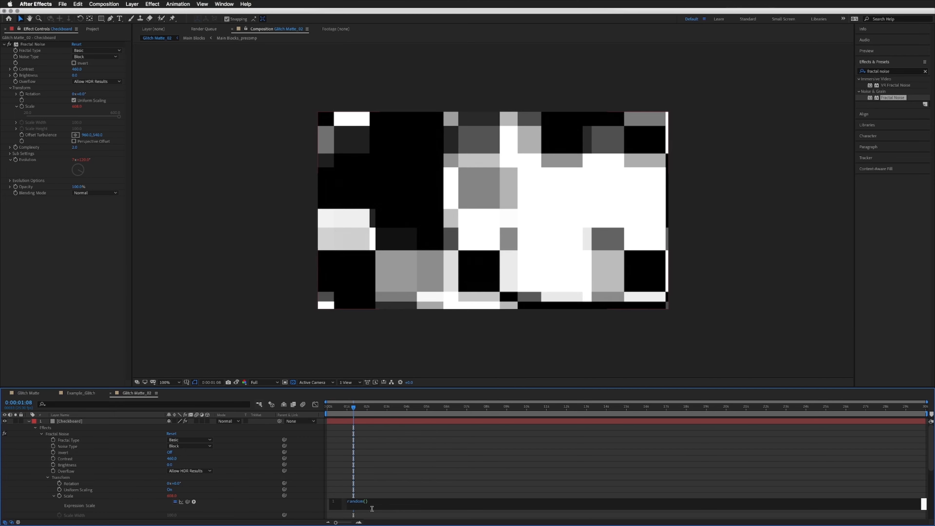
pyautogui.click(403, 441)
pyautogui.moveTo(352, 407)
pyautogui.mouseDown()
pyautogui.moveTo(385, 407)
pyautogui.moveTo(351, 409)
pyautogui.mouseUp()
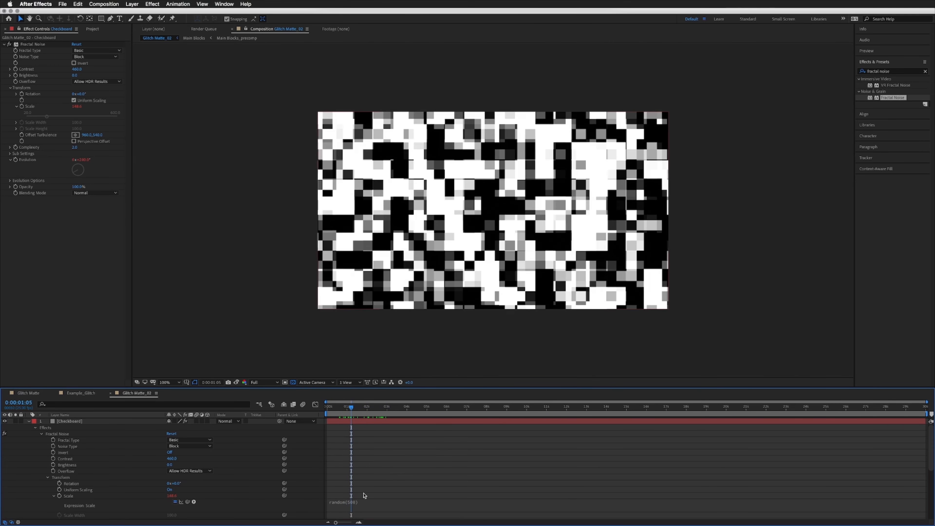
# Step: Try random(300), random(100) and random(700) as the Scale expression, checking the block sizes by previewing and stepping through frames
pyautogui.click(364, 502)
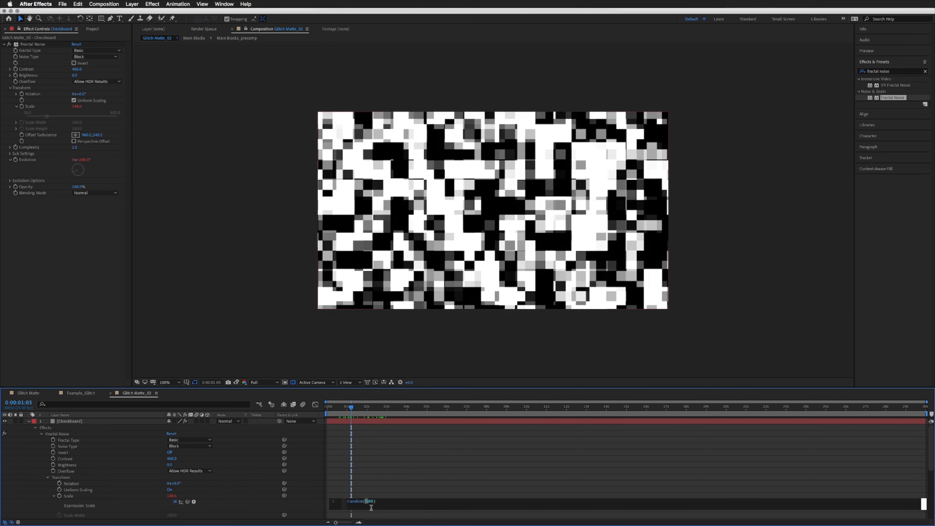
pyautogui.click(446, 444)
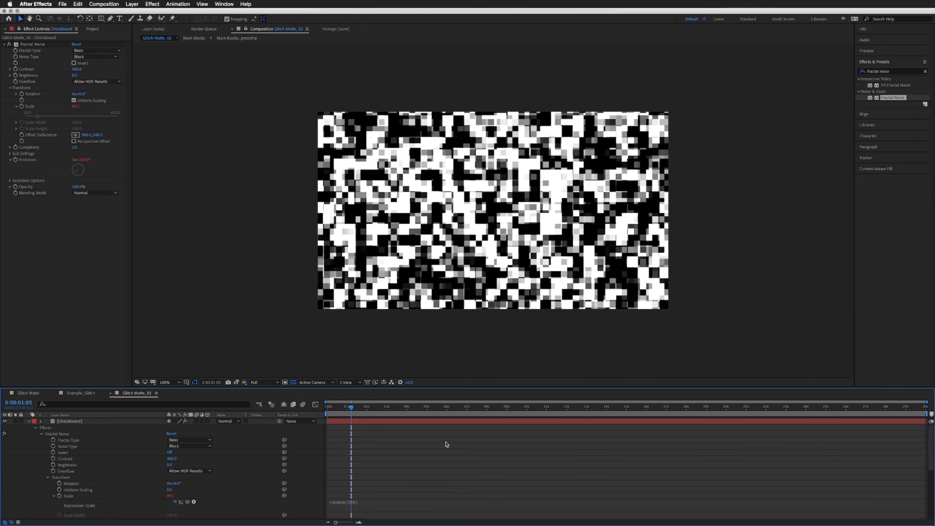
pyautogui.press('space')
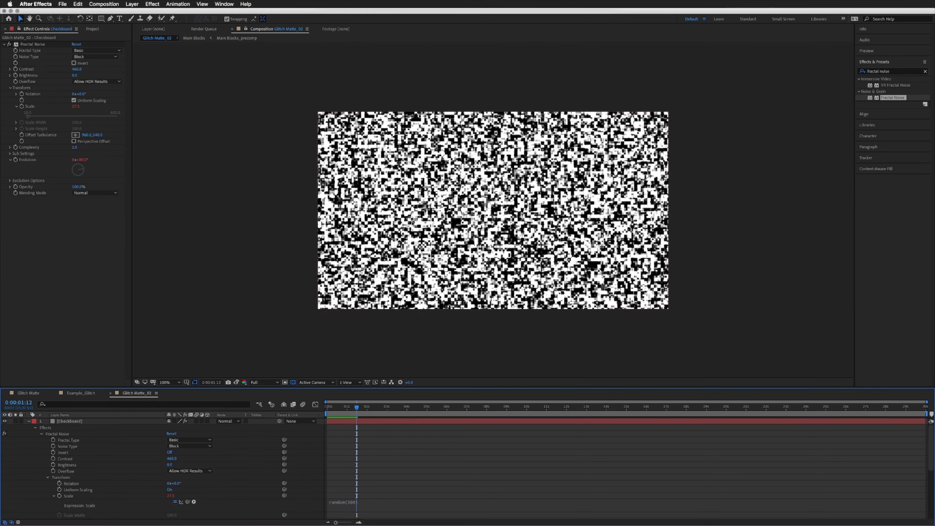
pyautogui.click(365, 502)
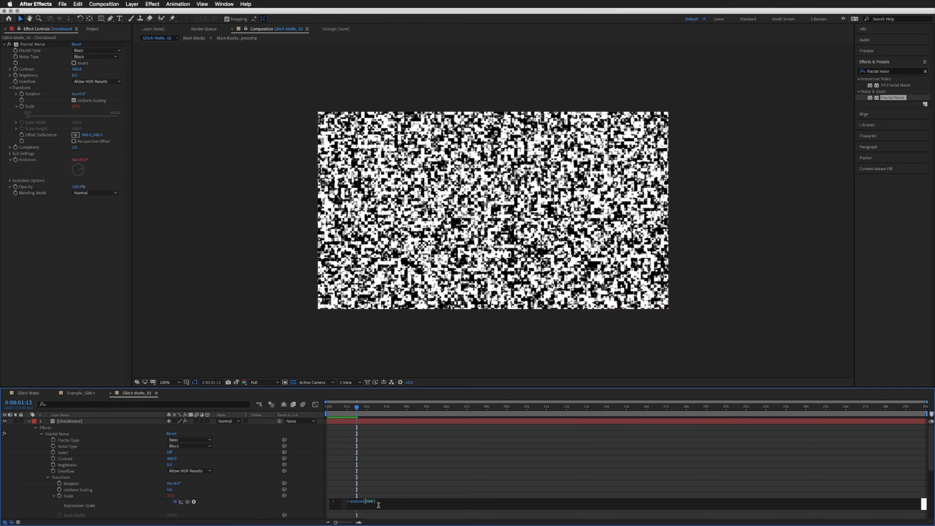
pyautogui.write('1')
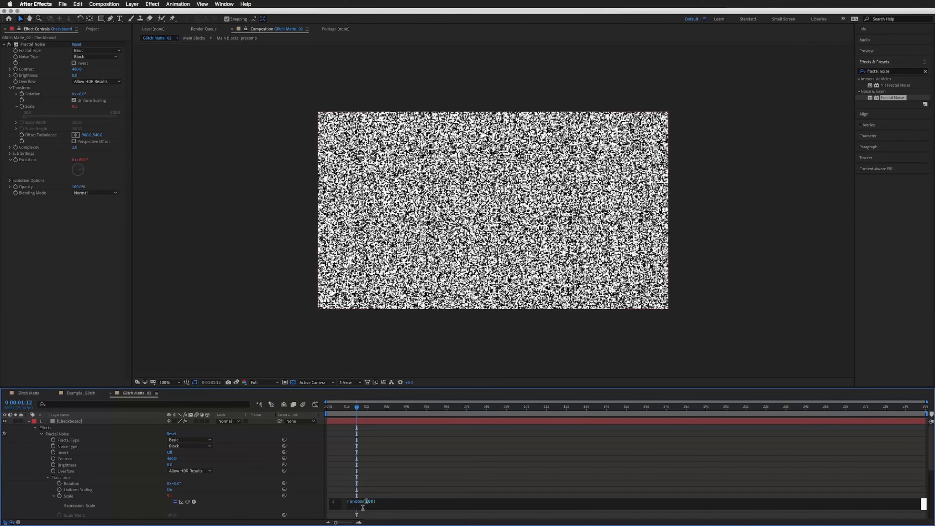
pyautogui.click(387, 457)
pyautogui.moveTo(359, 408)
pyautogui.mouseDown()
pyautogui.moveTo(435, 408)
pyautogui.moveTo(348, 409)
pyautogui.mouseUp()
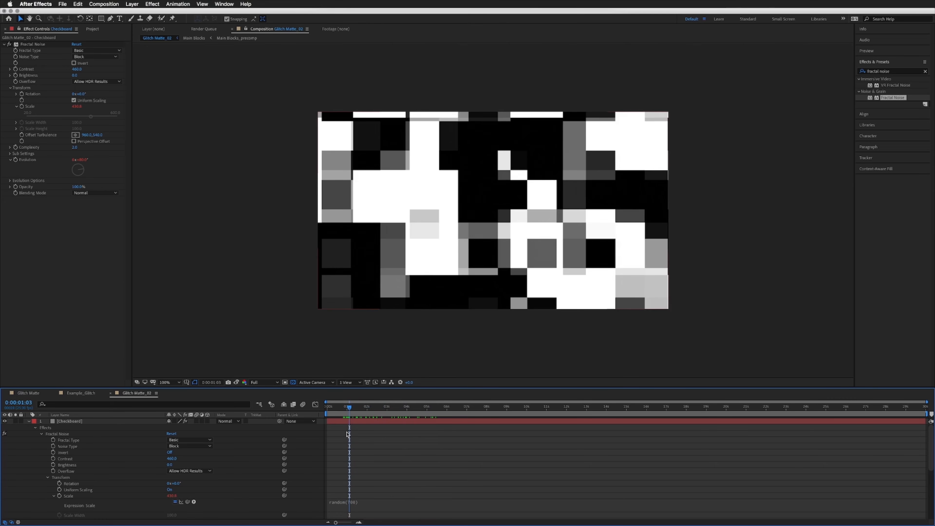
pyautogui.press('pagedown')
pyautogui.press('pageup')
pyautogui.press('pageup')
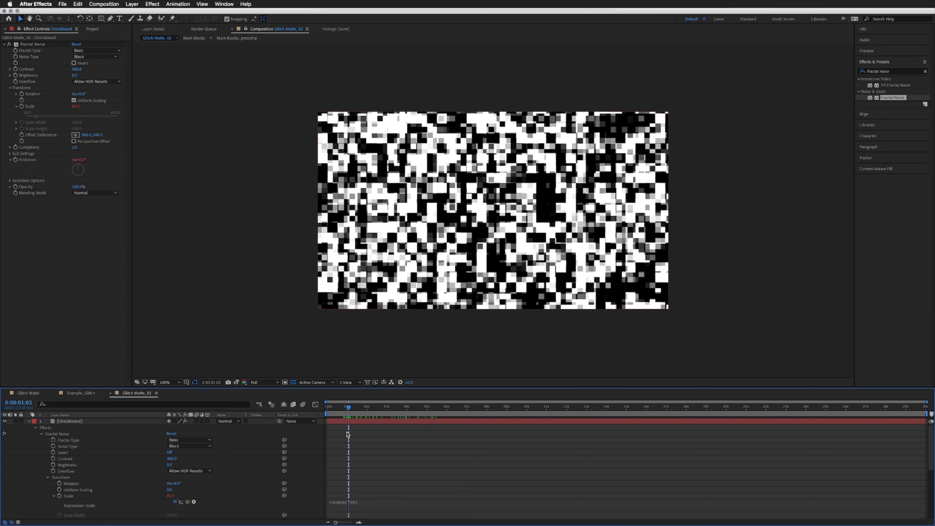
# Step: Give the Scale expression a minimum and maximum with random(500,1000), preview it, and change it to random(500,800)
pyautogui.click(365, 503)
pyautogui.click(365, 501)
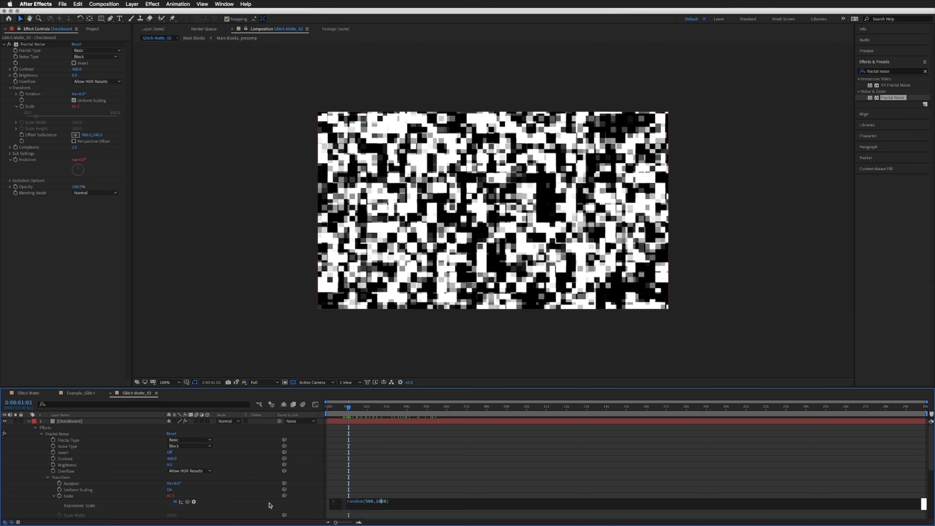
pyautogui.click(401, 443)
pyautogui.press('space')
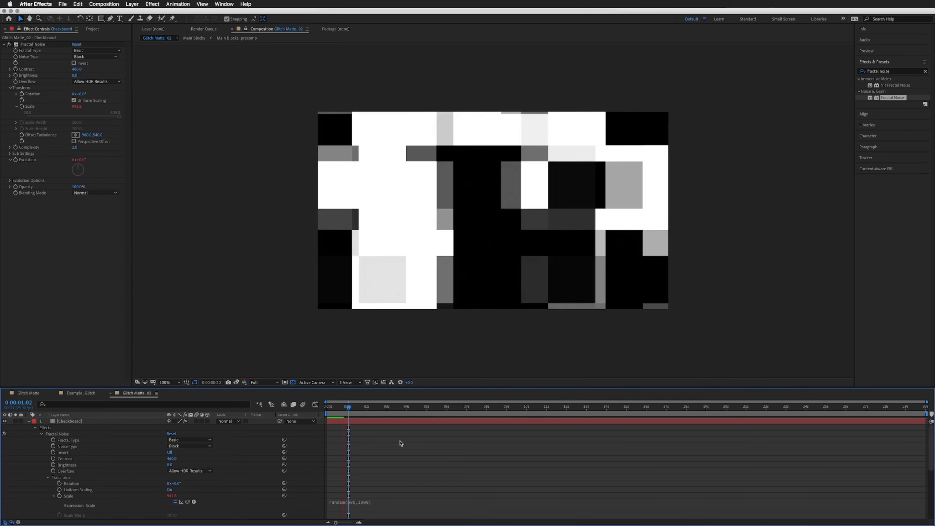
pyautogui.click(367, 504)
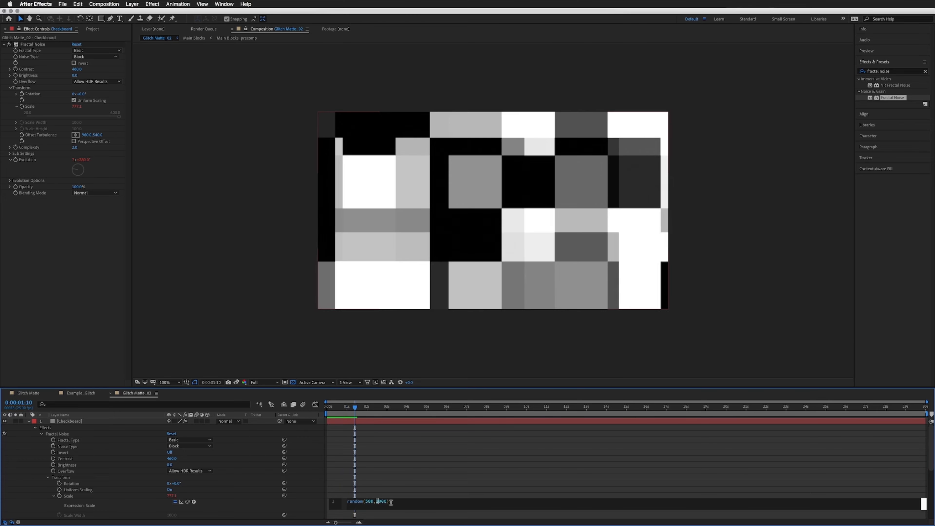
pyautogui.click(470, 454)
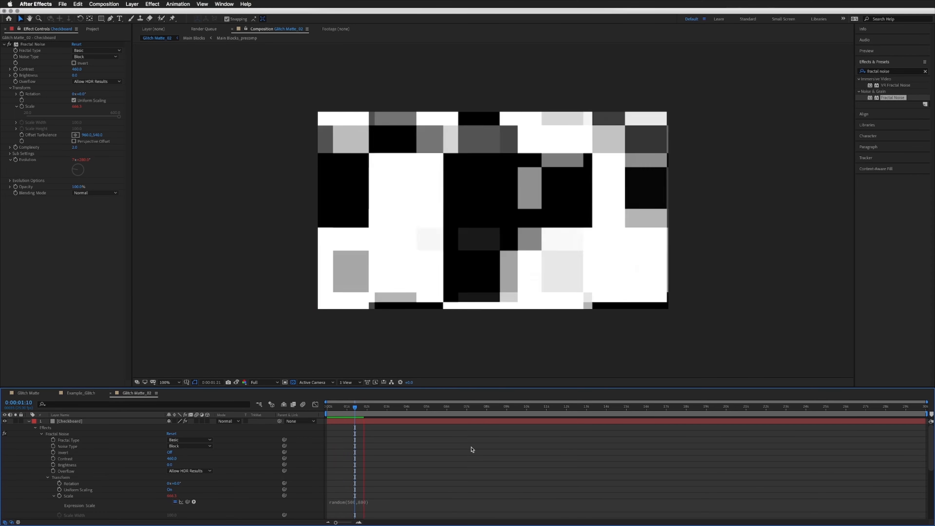
# Step: Pre-compose the Checkboard layer as Checkerboard_precomp, moving all attributes into the new composition
pyautogui.click(40, 422)
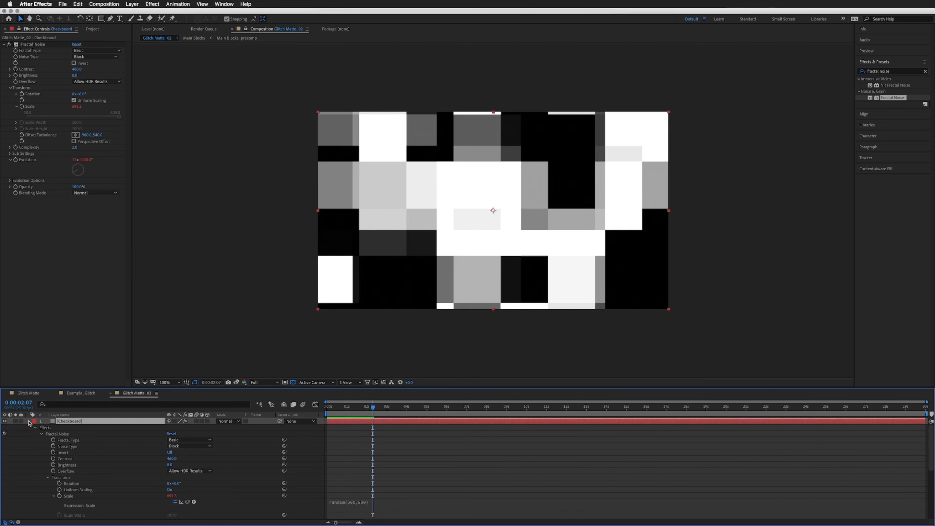
pyautogui.click(28, 421)
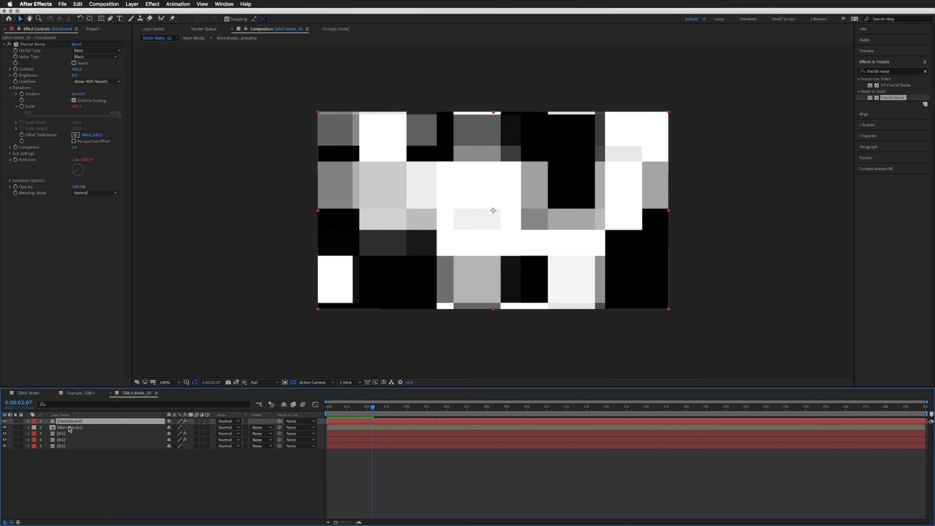
pyautogui.click(132, 4)
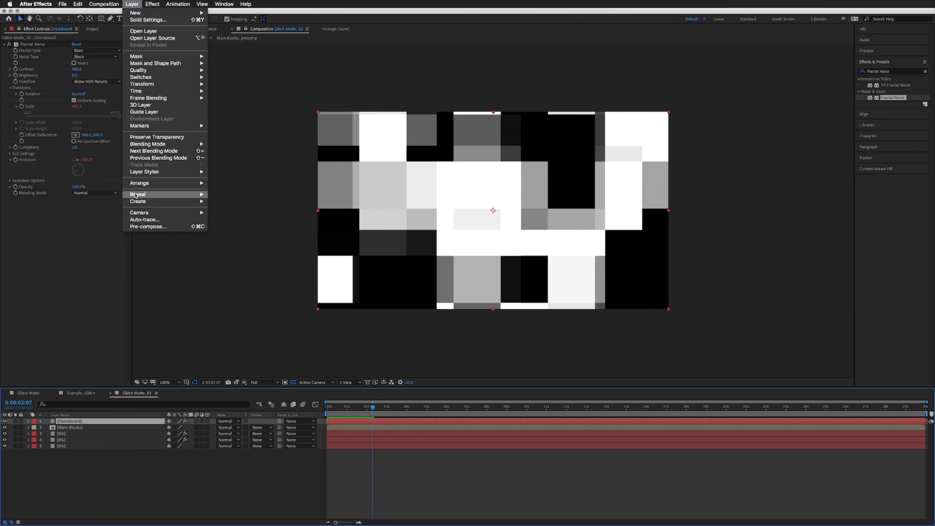
pyautogui.click(155, 227)
pyautogui.write('Checkboard_precomp')
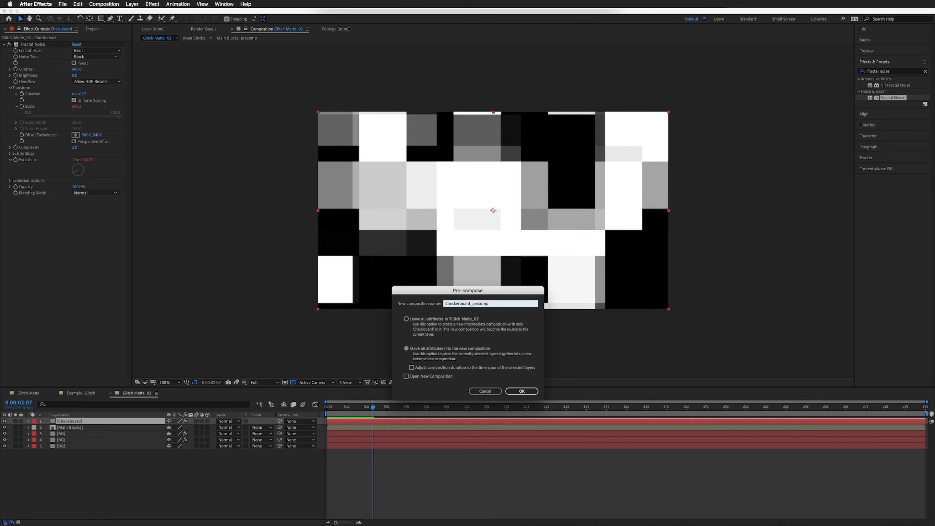
pyautogui.click(406, 318)
pyautogui.click(406, 349)
pyautogui.click(522, 391)
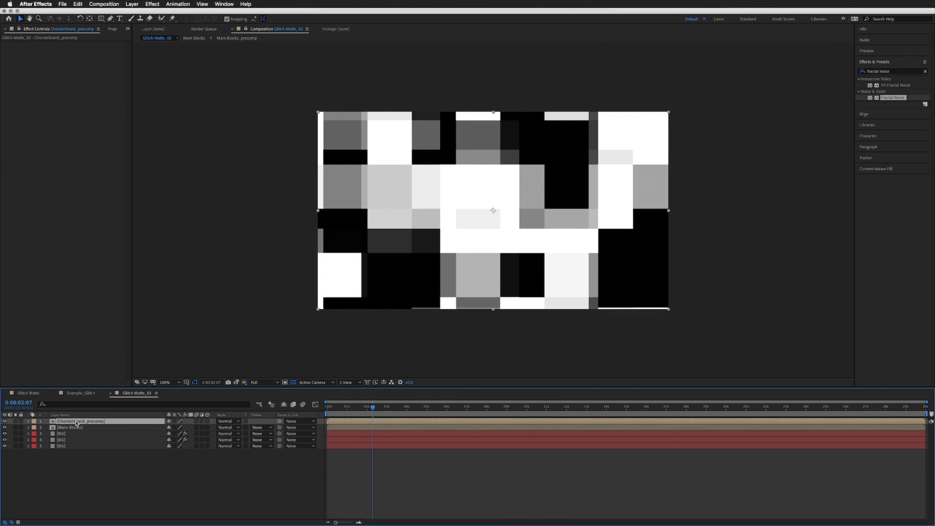
# Step: Duplicate the Checkerboard_precomp layer twice and pre-compose all three copies as Checkerboard_Main
pyautogui.press('super+d')
pyautogui.press('super+d')
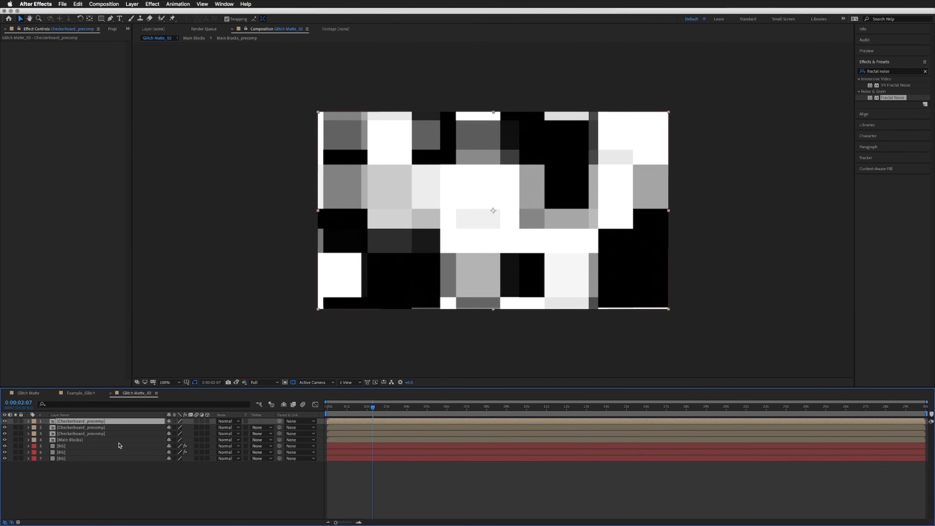
pyautogui.keyDown('shift'); pyautogui.click(111, 434); pyautogui.keyUp('shift')
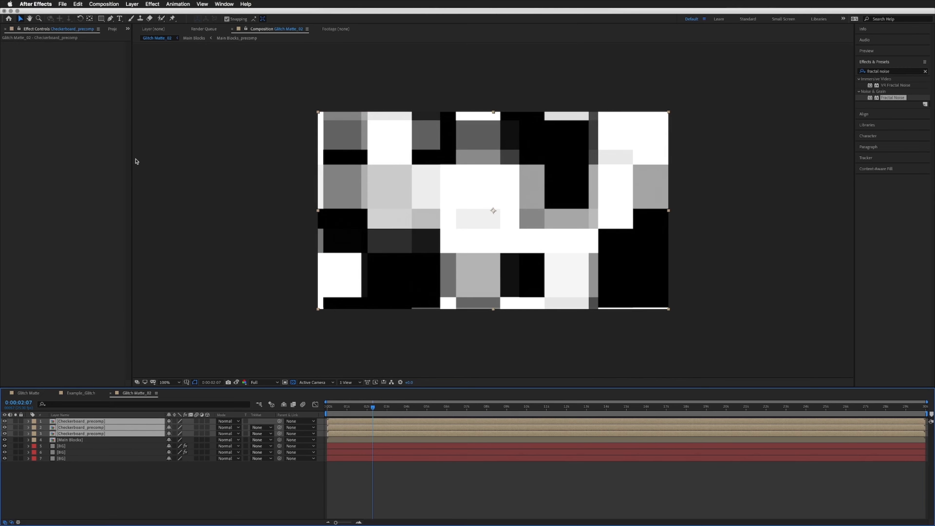
pyautogui.click(133, 5)
pyautogui.click(163, 226)
pyautogui.write('Checkerboard_Main')
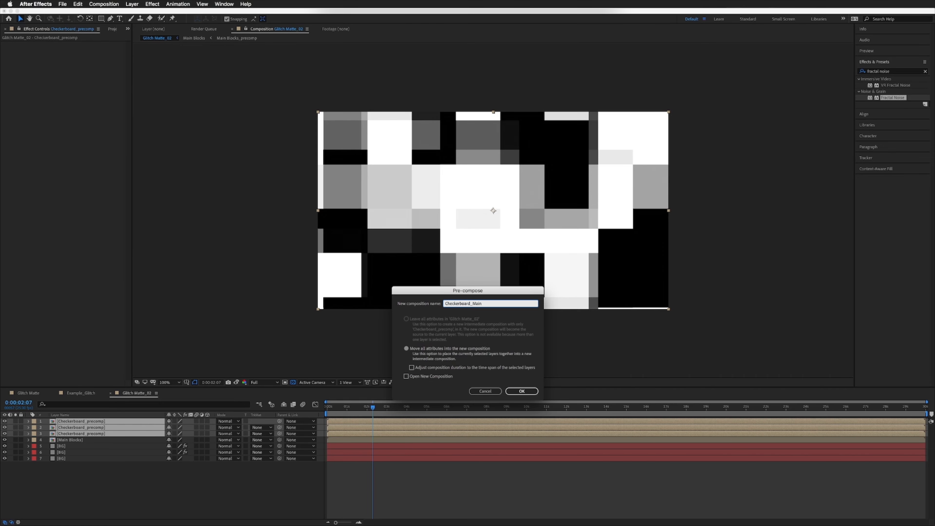
pyautogui.press('Return')
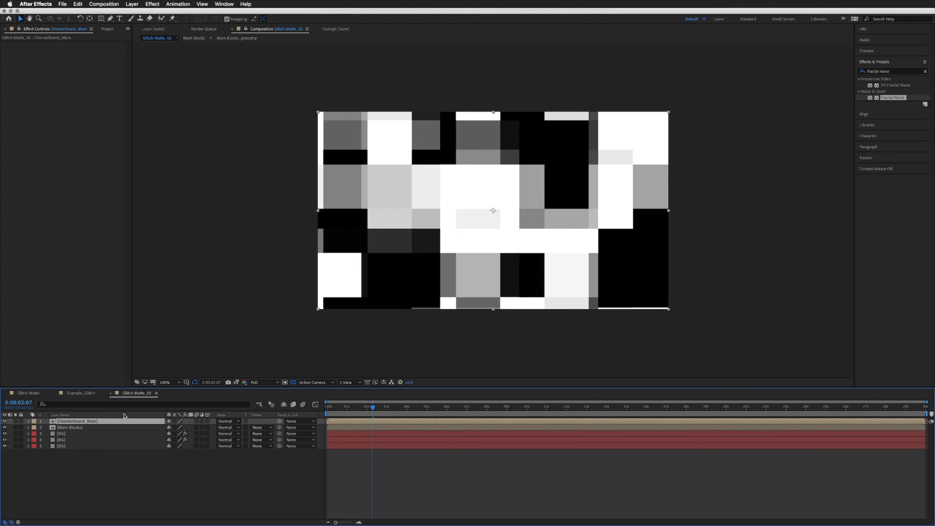
# Step: Open the Checkerboard_Main composition, check the layer inside its nested Checkerboard_precomp, and return to Checkerboard_Main
pyautogui.doubleClick(63, 423)
pyautogui.click(68, 421)
pyautogui.click(71, 427)
pyautogui.click(74, 435)
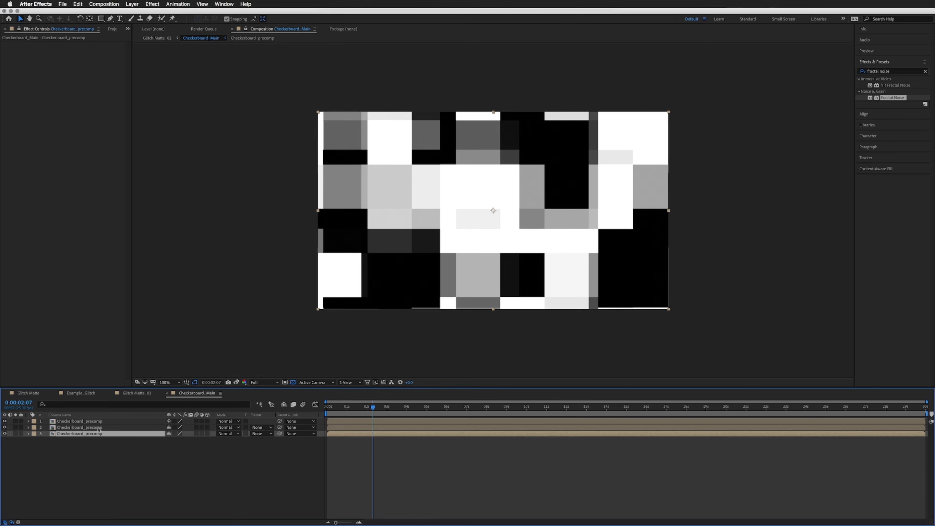
pyautogui.doubleClick(90, 435)
pyautogui.click(74, 421)
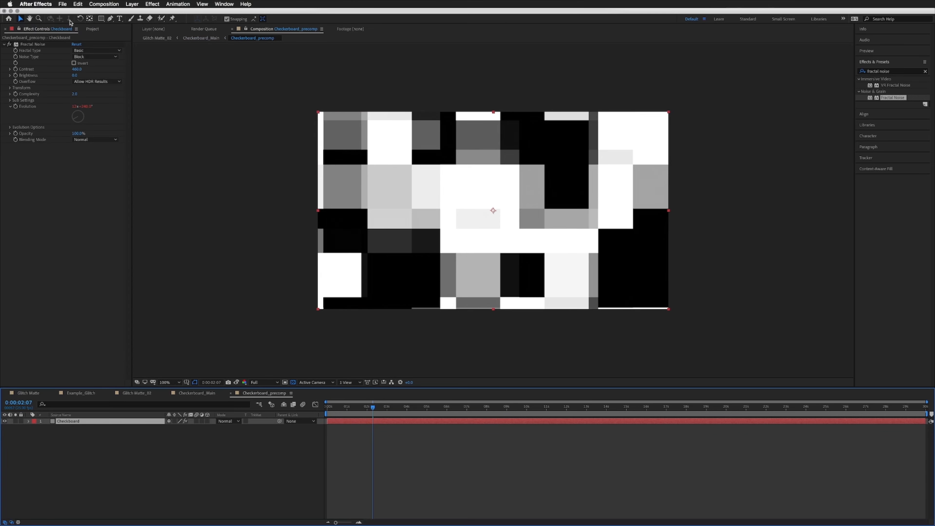
pyautogui.click(231, 392)
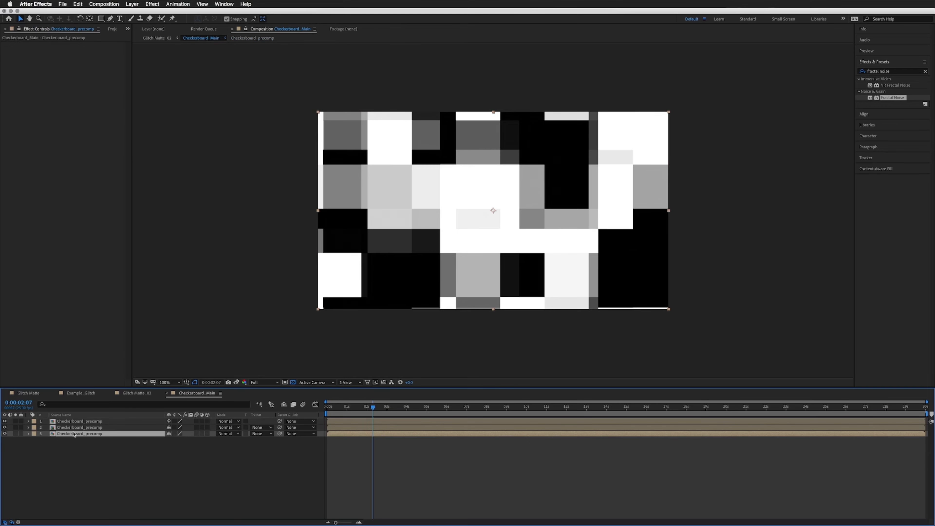
# Step: Apply the Shift Channels effect to the first Checkerboard_precomp layer and copy it onto the other two
pyautogui.click(68, 422)
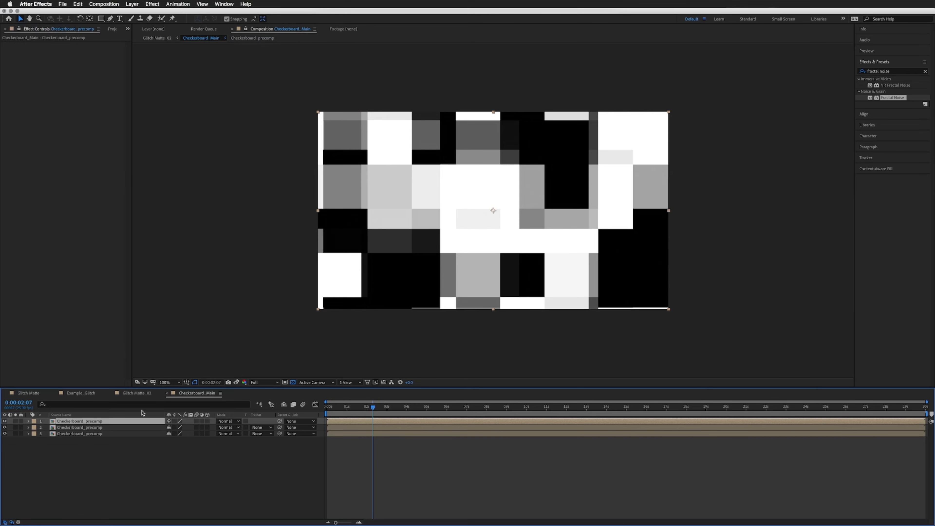
pyautogui.moveTo(890, 72); pyautogui.dragTo(861, 81)
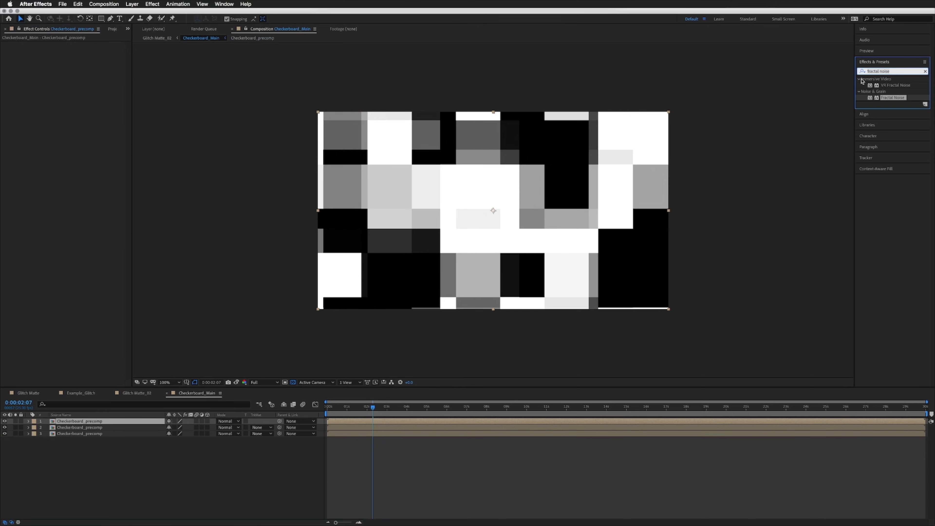
pyautogui.write('shift ch')
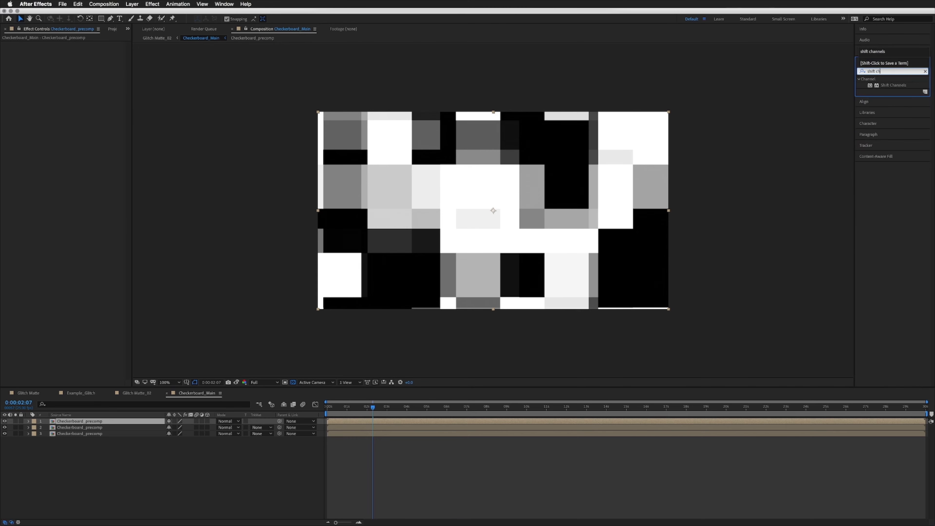
pyautogui.moveTo(892, 89); pyautogui.dragTo(95, 422)
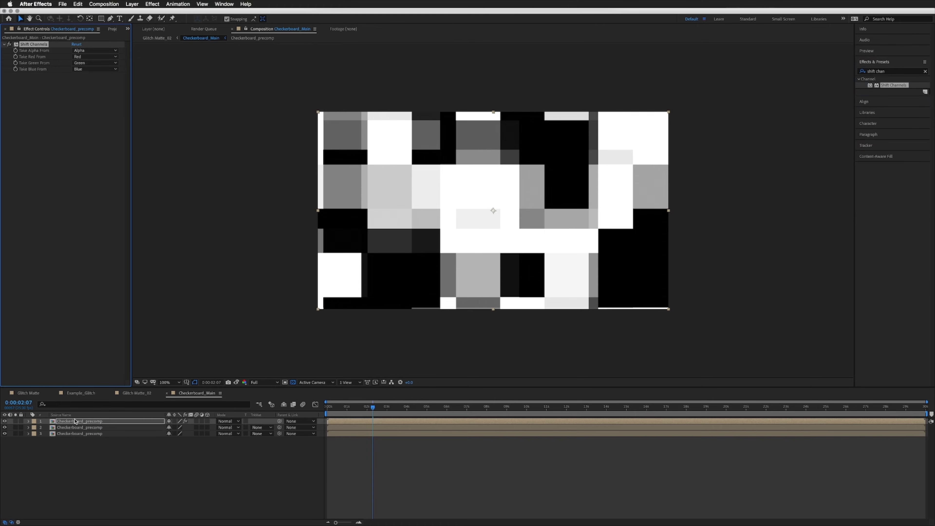
pyautogui.click(75, 427)
pyautogui.hotkey('ctrl', 'v')
pyautogui.click(73, 433)
pyautogui.hotkey('ctrl', 'v')
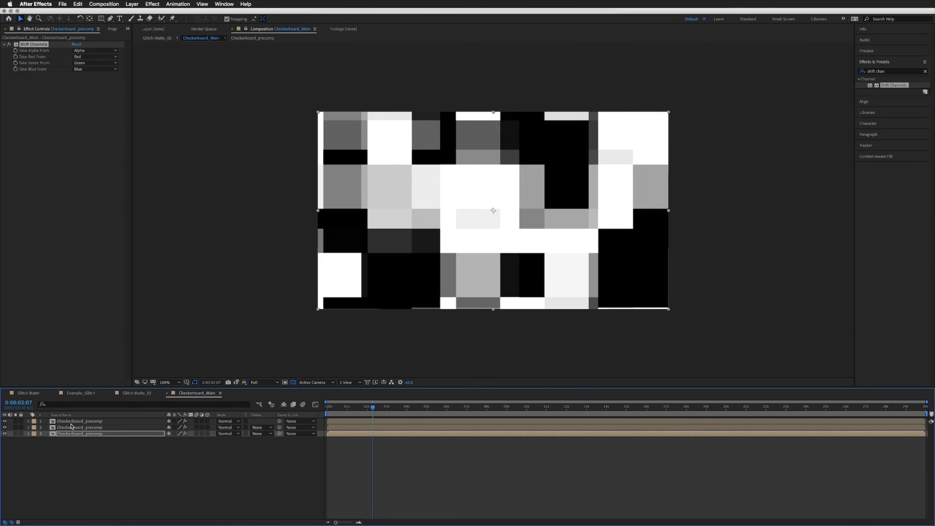
# Step: Isolate the red channel on layer 1 by setting Take Green From and Take Blue From to Full Off
pyautogui.click(72, 420)
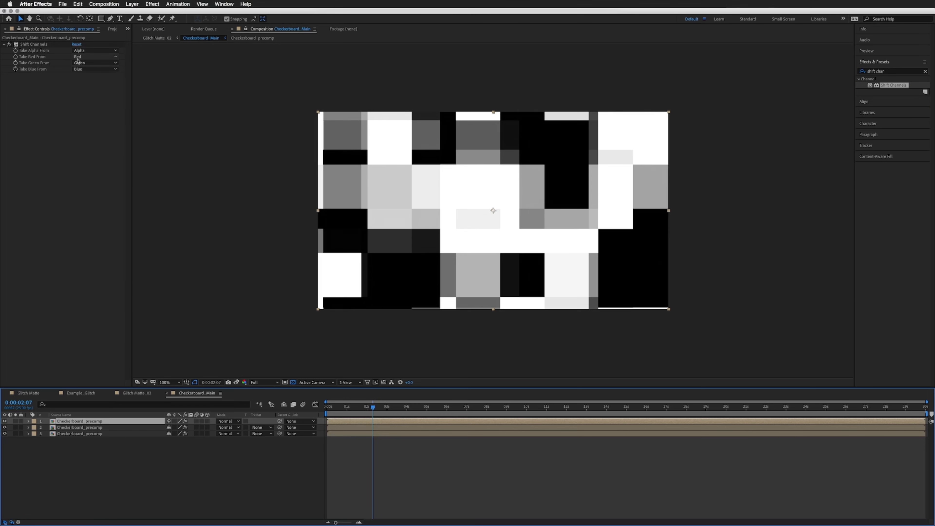
pyautogui.click(79, 63)
pyautogui.click(88, 138)
pyautogui.click(84, 69)
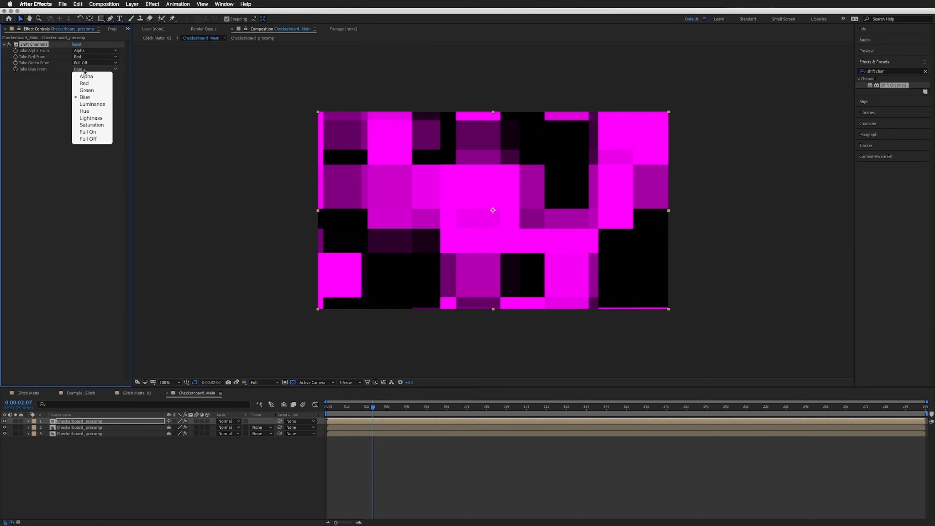
pyautogui.click(87, 138)
# Step: Isolate the green channel on layer 2 by setting Take Red From and Take Blue From to Full Off
pyautogui.click(74, 427)
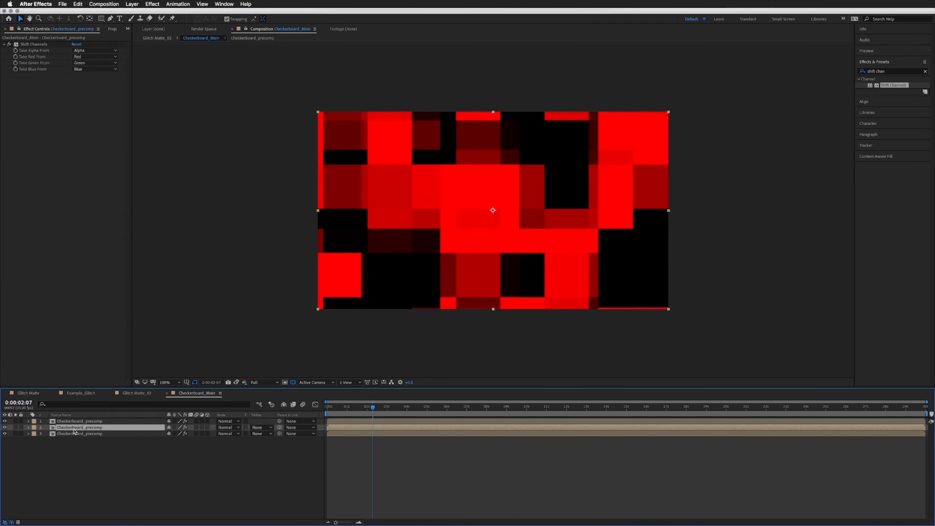
pyautogui.click(81, 57)
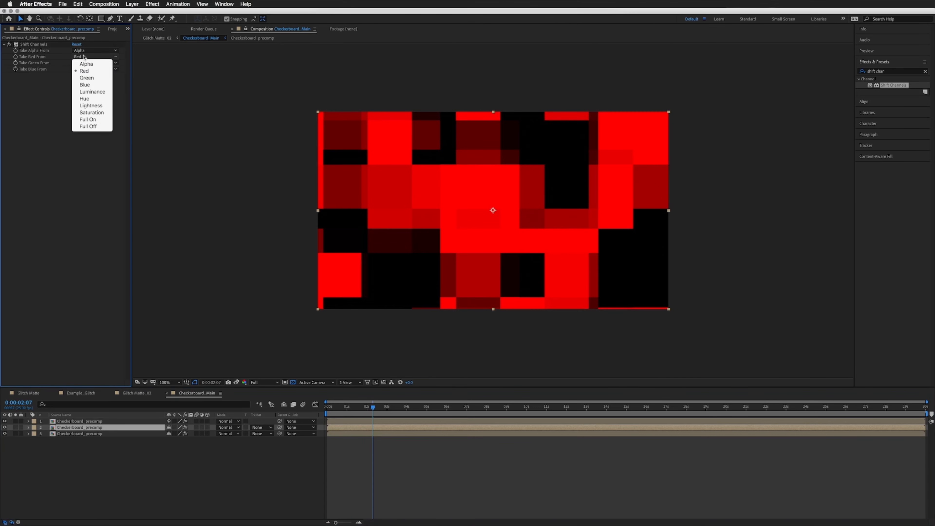
pyautogui.click(89, 128)
pyautogui.click(89, 69)
pyautogui.click(90, 140)
# Step: Isolate the blue channel on layer 3 by setting Take Green From and Take Red From to Full Off
pyautogui.click(78, 434)
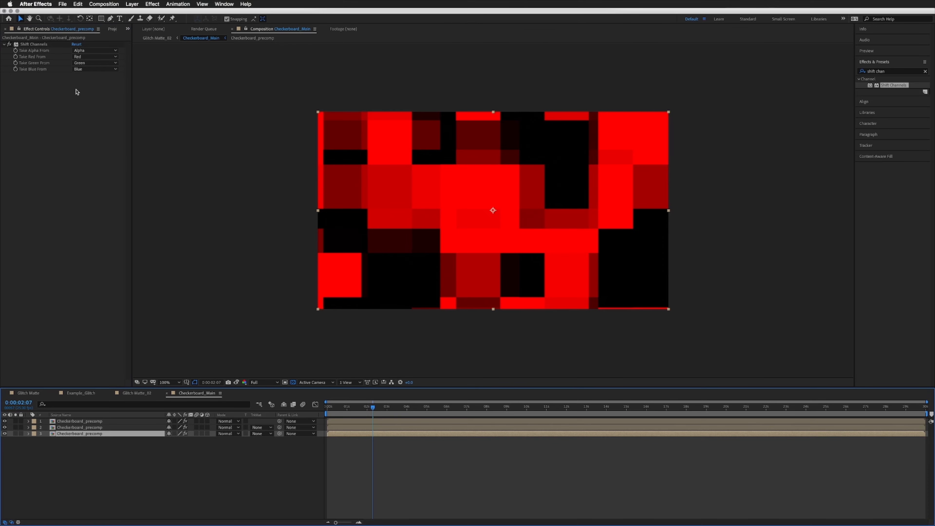
pyautogui.click(81, 63)
pyautogui.click(96, 134)
pyautogui.click(89, 57)
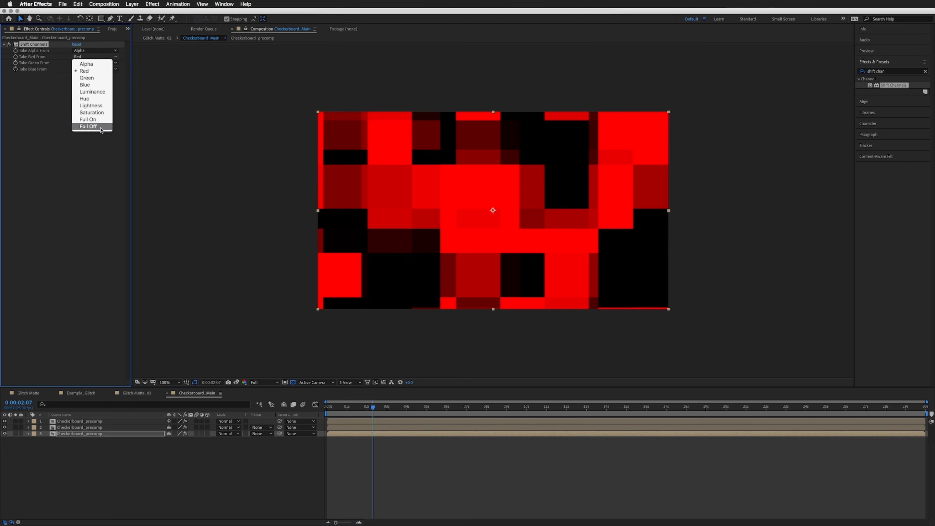
pyautogui.click(89, 126)
# Step: Set the blending mode of all three Checkerboard_precomp layers to Screen
pyautogui.keyDown('shift'); pyautogui.click(80, 422); pyautogui.keyUp('shift')
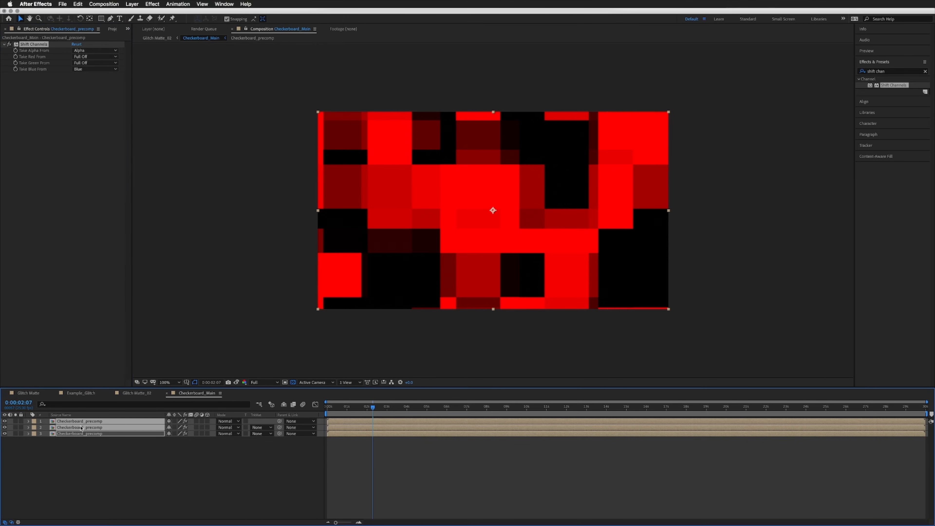
pyautogui.click(232, 427)
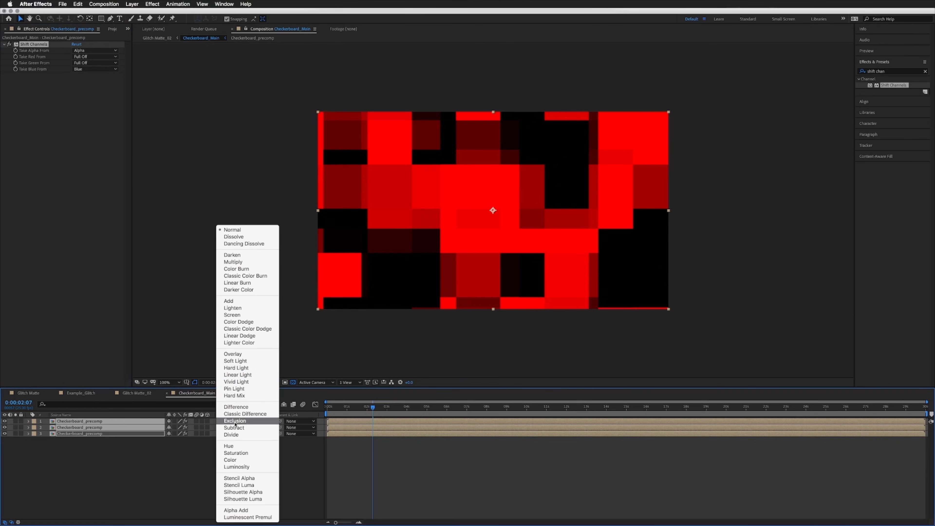
pyautogui.click(258, 316)
pyautogui.click(88, 428)
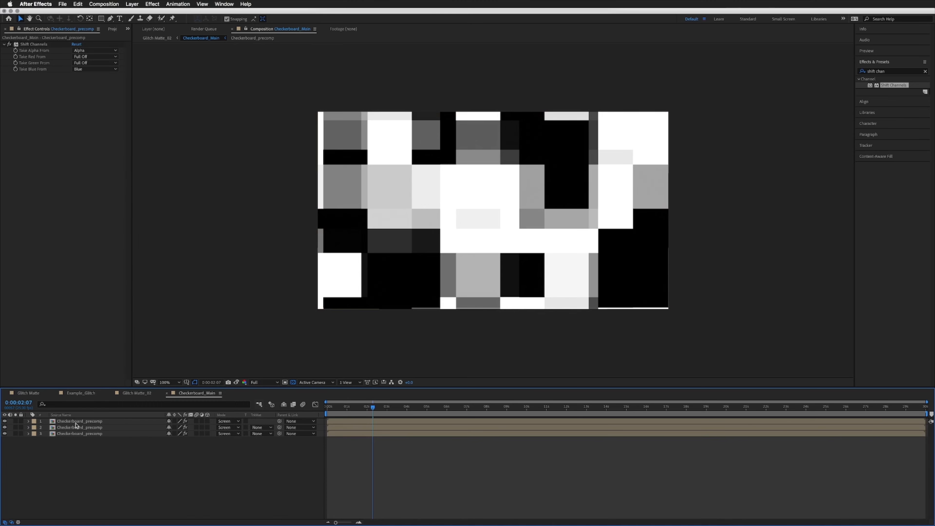
# Step: Add the expression wiggle(5,10) to the Position of layer 1, the red one, and preview the colour split
pyautogui.click(89, 422)
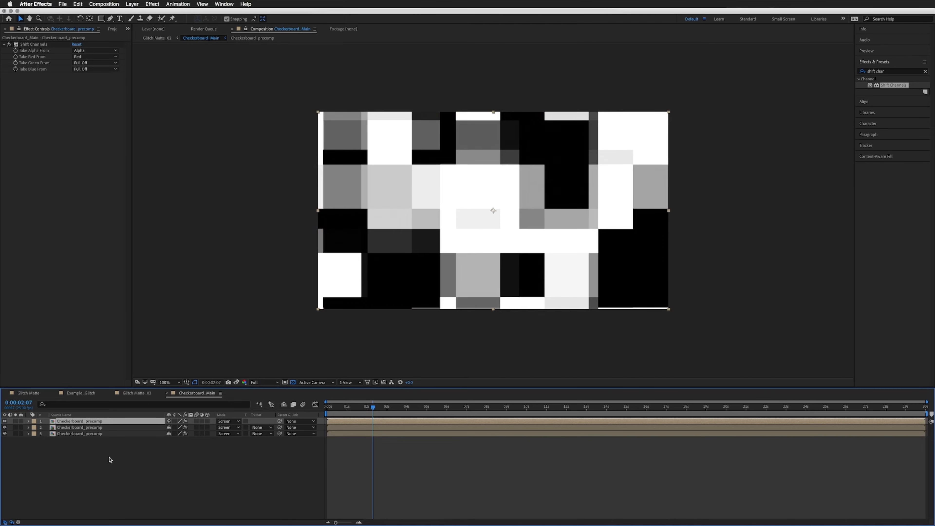
pyautogui.press('p')
pyautogui.keyDown('alt'); pyautogui.click(46, 427); pyautogui.keyUp('alt')
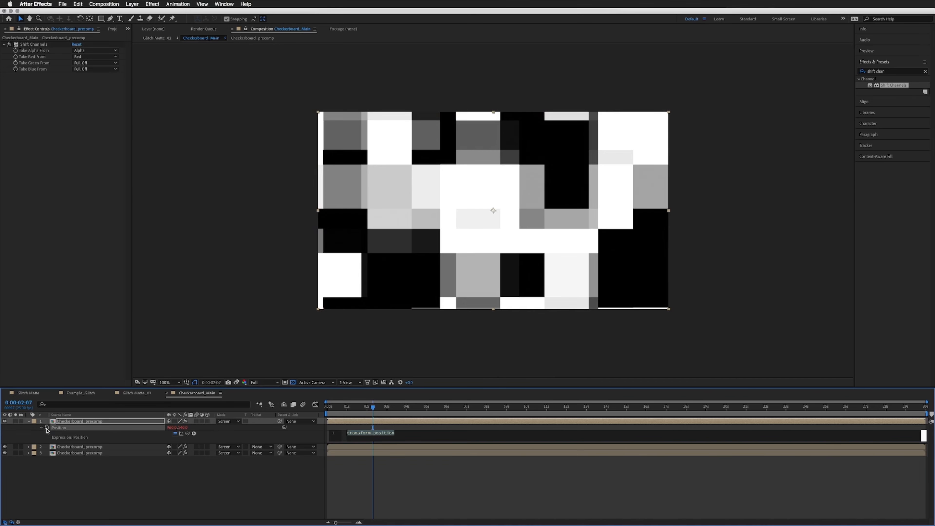
pyautogui.write('wiggle')
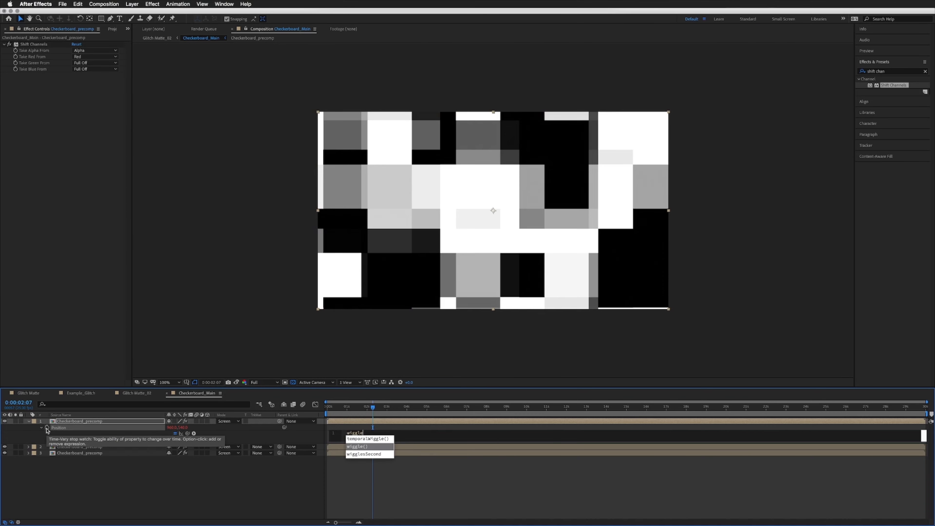
pyautogui.write('(5,10')
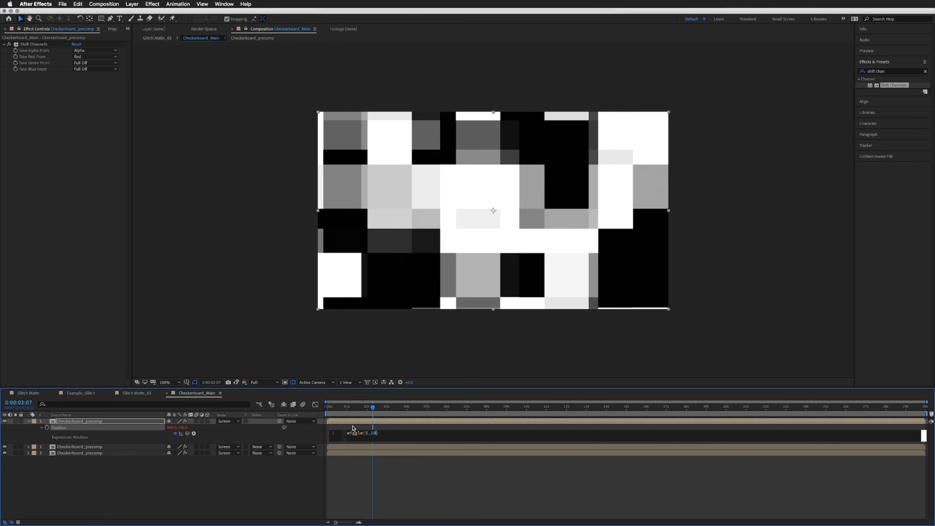
pyautogui.click(354, 429)
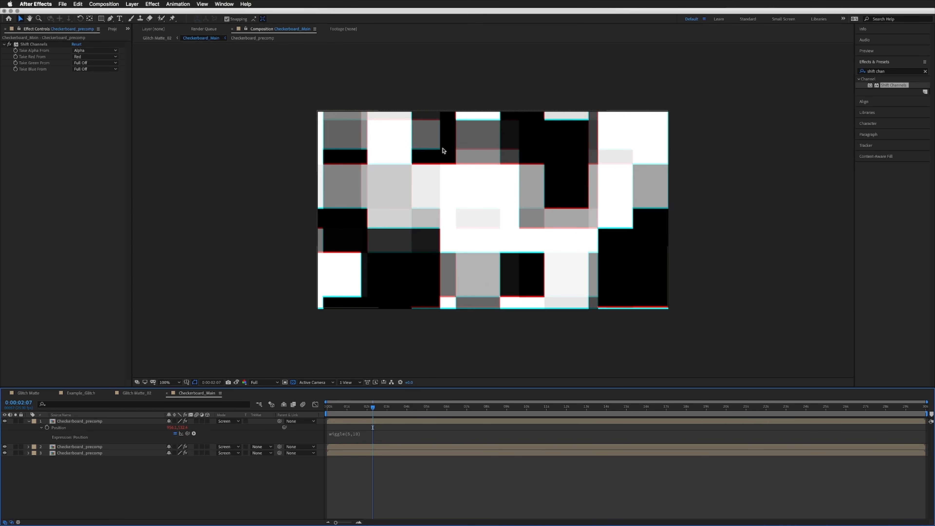
pyautogui.press('space')
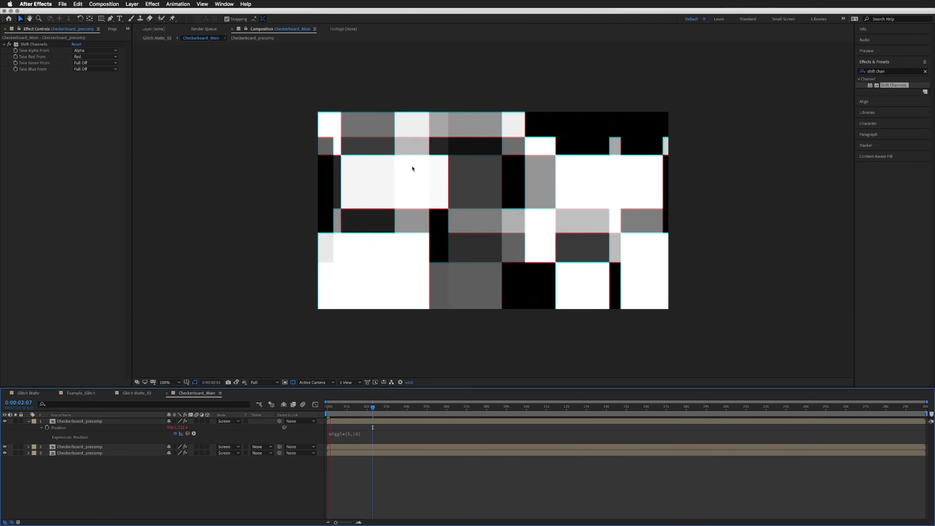
pyautogui.press('space')
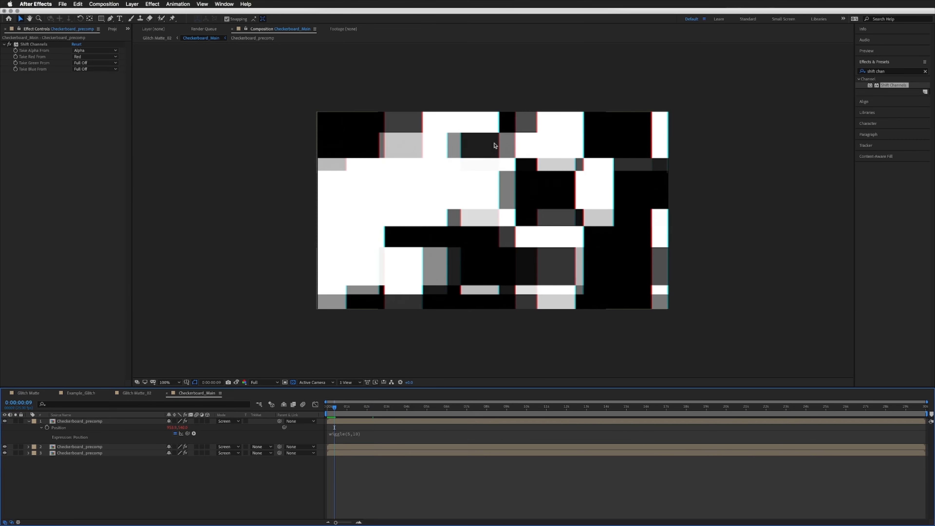
# Step: Change the Position expression of layer 1 in Checkerboard_Main to wiggle(6,15) and preview the stronger colour split
pyautogui.click(405, 437)
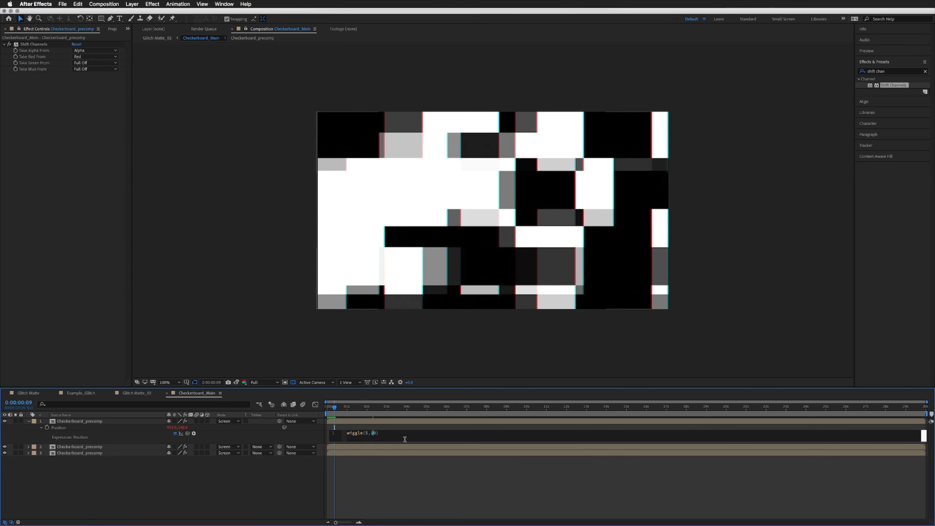
pyautogui.press('BackSpace')
pyautogui.write('5')
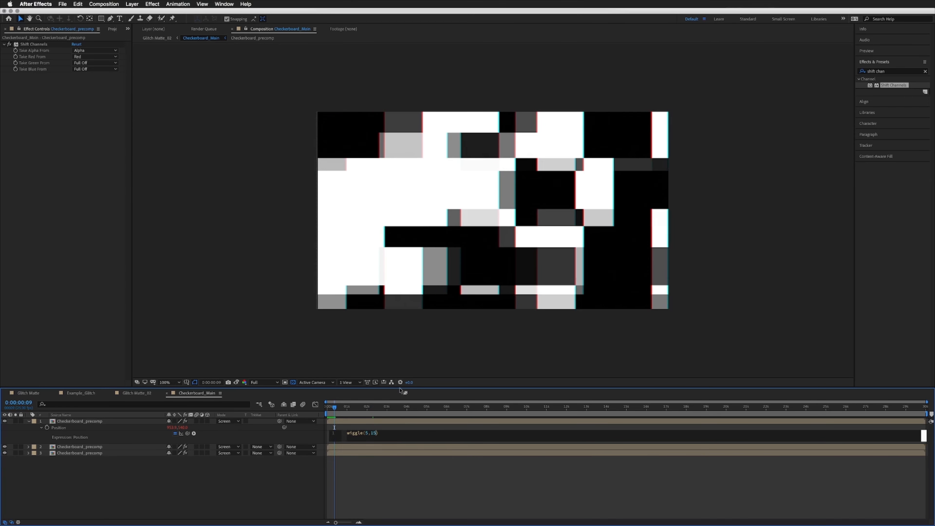
pyautogui.write('6')
pyautogui.click(369, 428)
pyautogui.press('space')
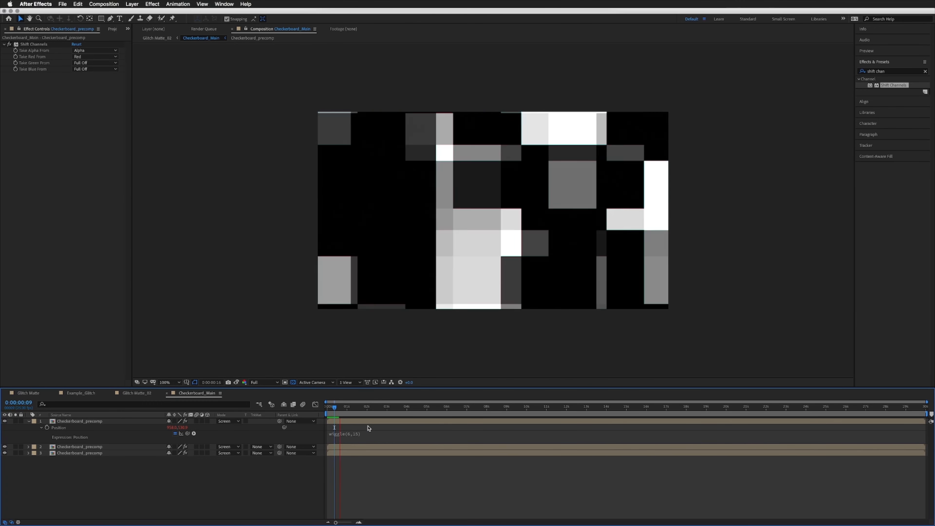
pyautogui.press('space')
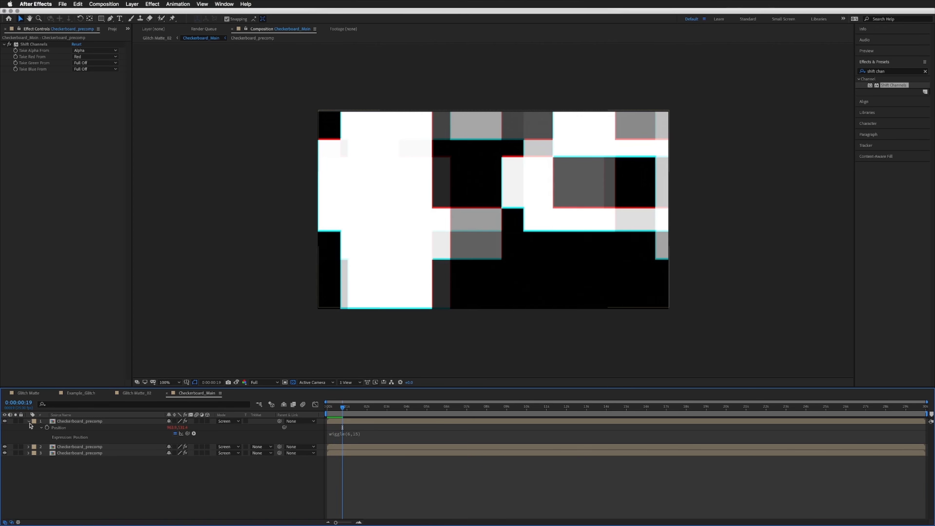
pyautogui.click(30, 422)
# Step: In the Glitch Matte_02 composition, set the blending mode of Checkerboard_Main and Main Blocks to Screen and preview the result
pyautogui.click(137, 393)
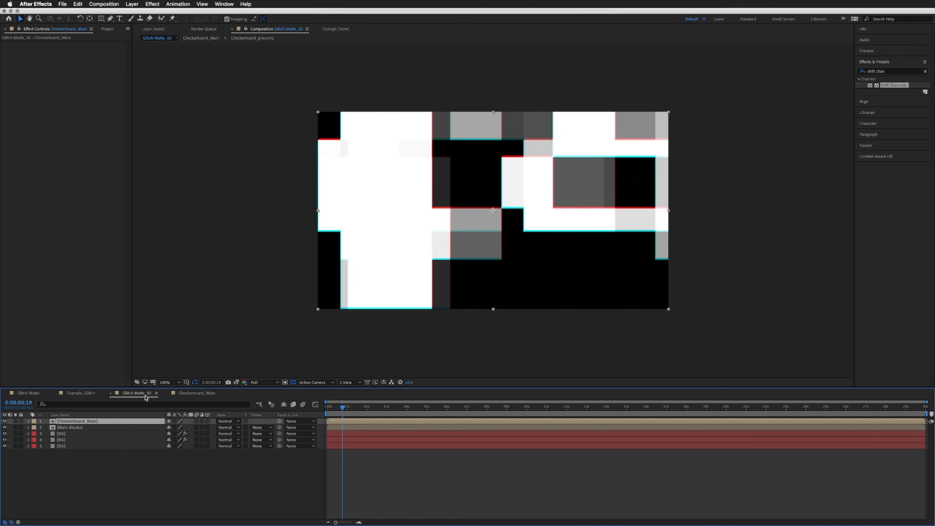
pyautogui.keyDown('shift'); pyautogui.click(65, 427); pyautogui.keyUp('shift')
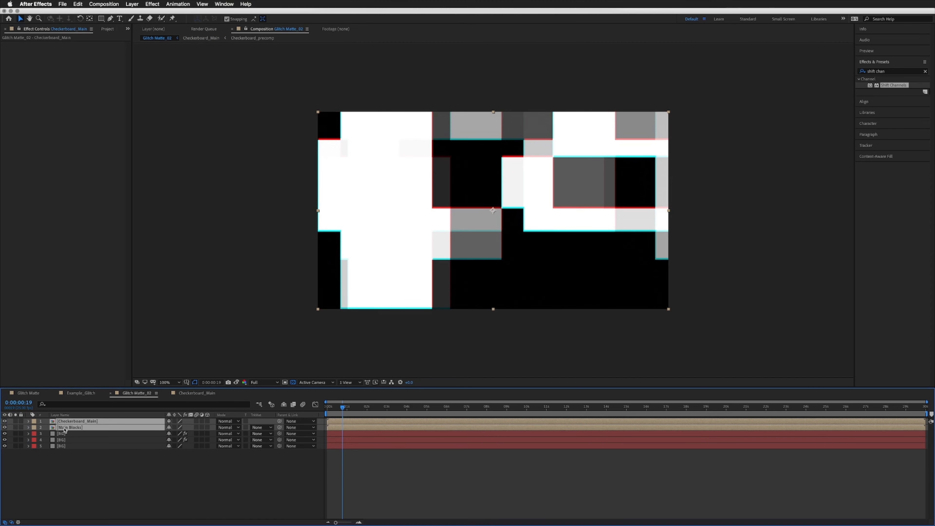
pyautogui.click(229, 421)
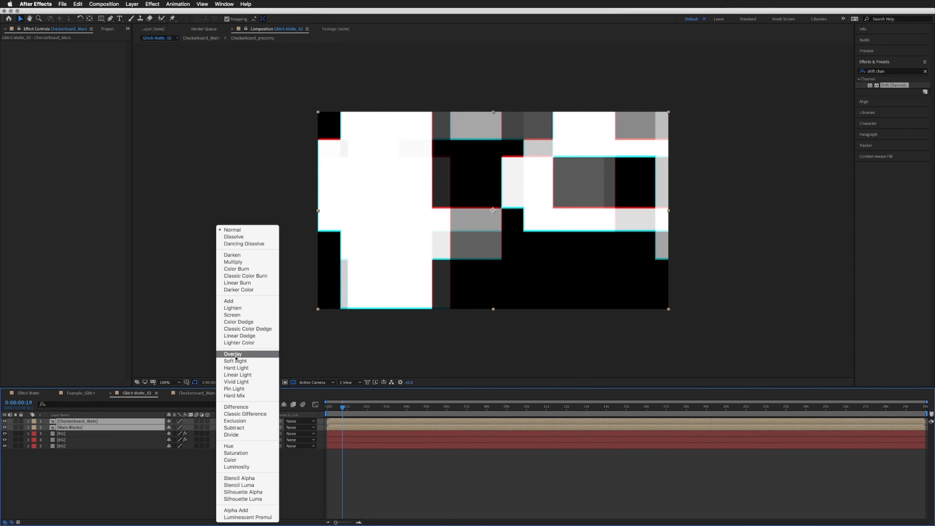
pyautogui.click(236, 315)
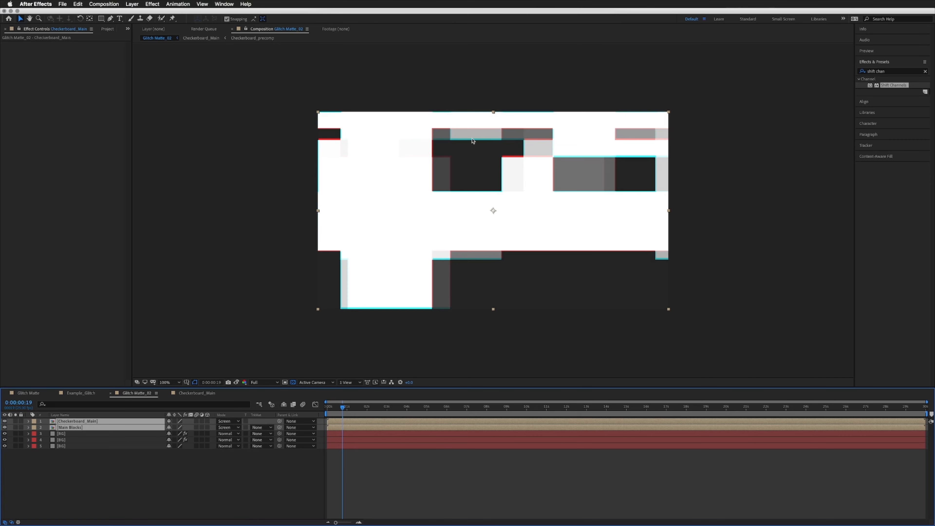
pyautogui.click(355, 459)
pyautogui.press('space')
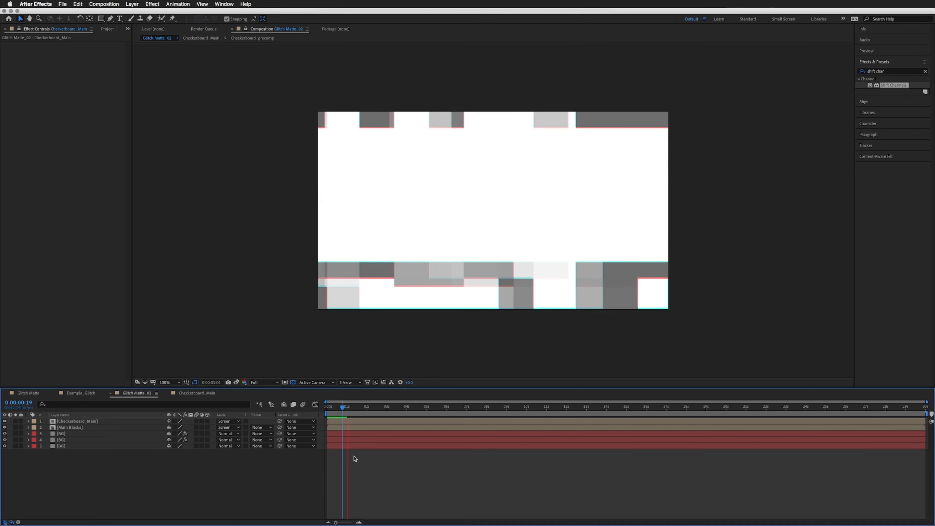
pyautogui.press('space')
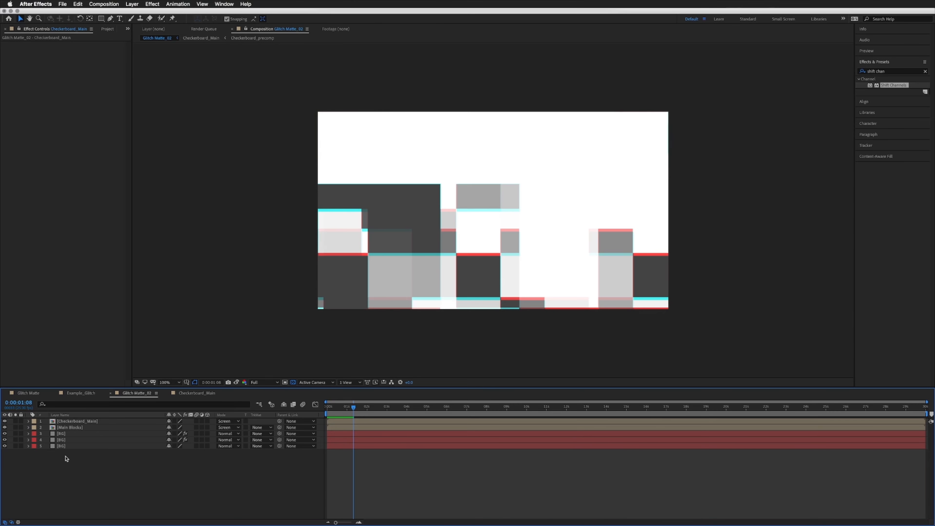
# Step: Change the Opacity expression of the BG layer 4 to random(20) and preview the subtler background flicker
pyautogui.click(61, 441)
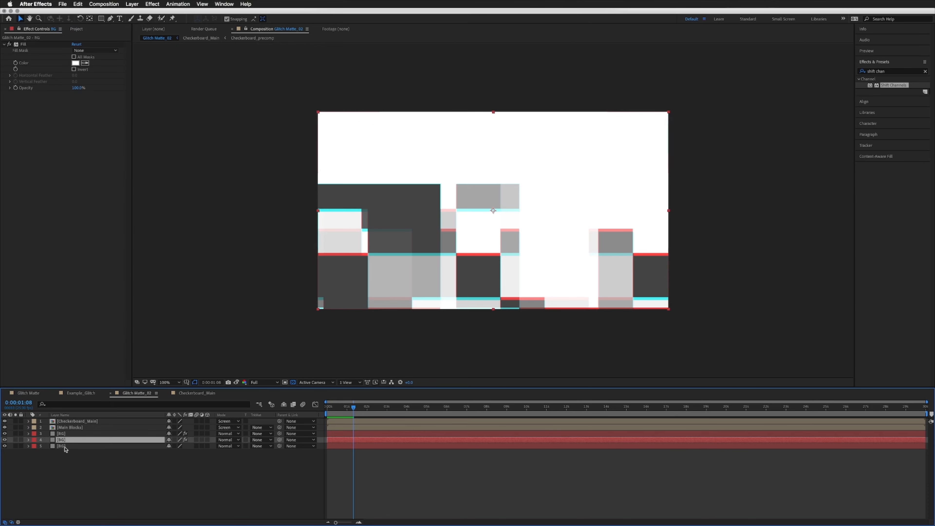
pyautogui.click(40, 447)
pyautogui.click(342, 452)
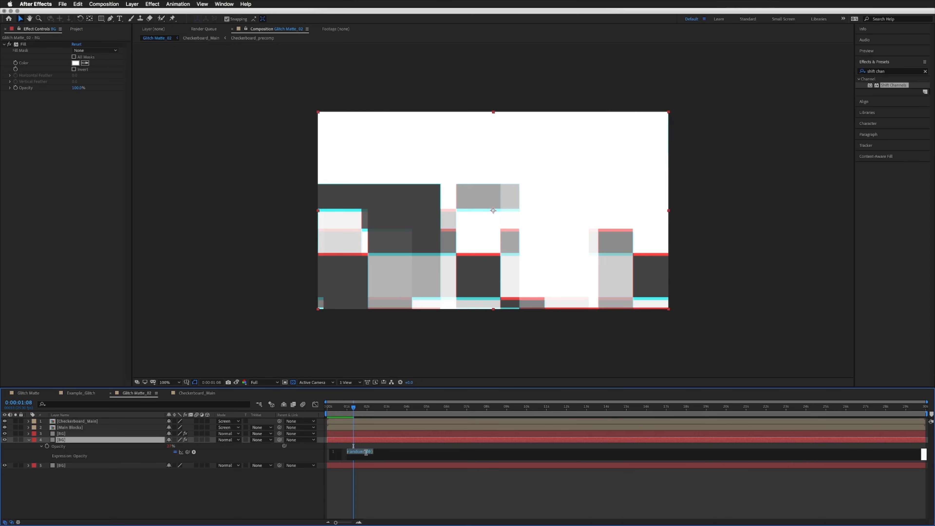
pyautogui.click(367, 452)
pyautogui.write('2')
pyautogui.click(368, 446)
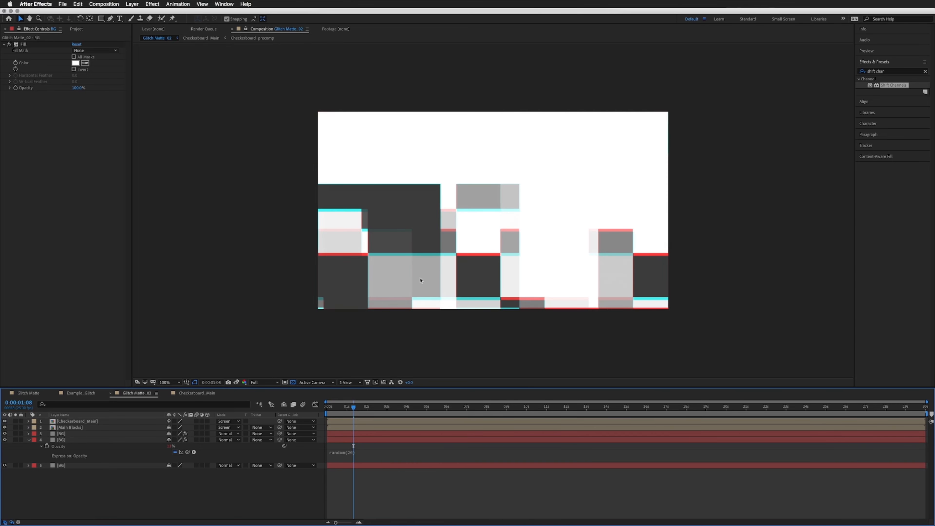
pyautogui.press('space')
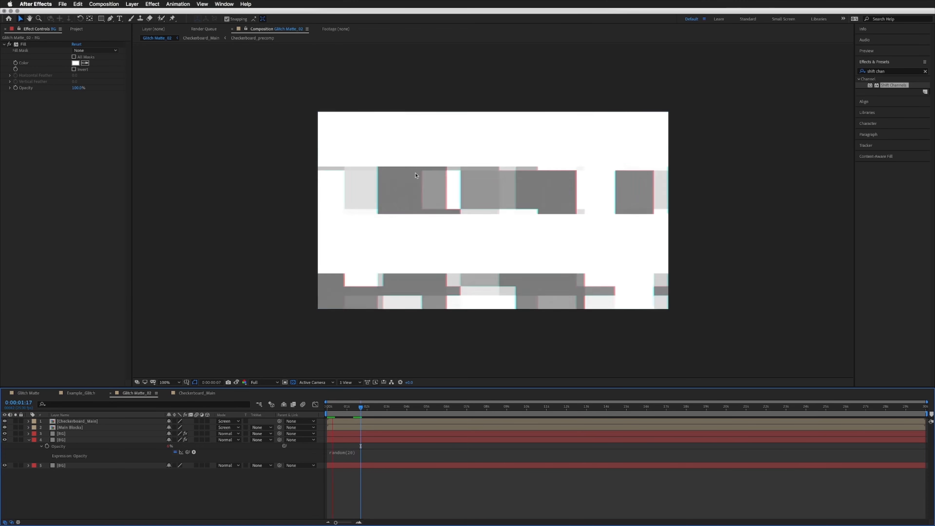
pyautogui.moveTo(361, 408); pyautogui.dragTo(341, 408)
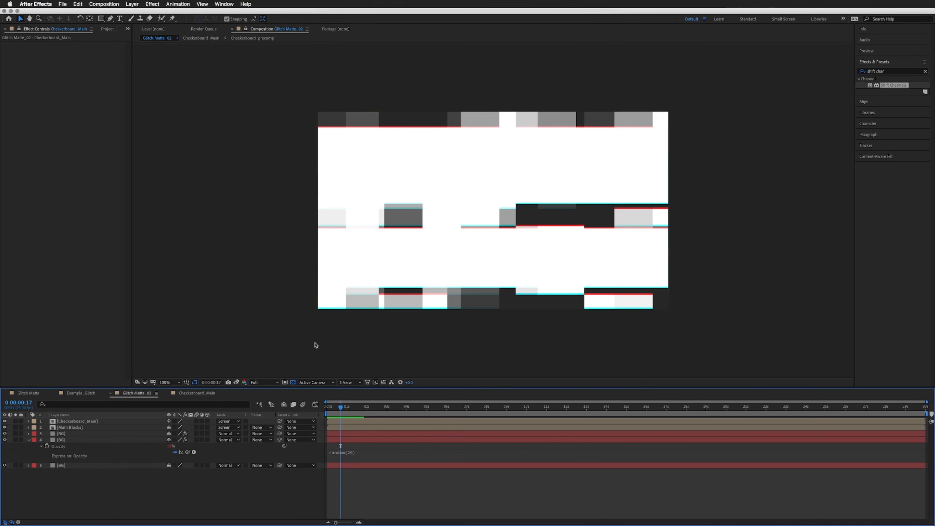
# Step: Add the expression wiggle(10,100) to the Opacity of the Checkerboard_Main layer and preview it
pyautogui.click(61, 423)
pyautogui.press('t')
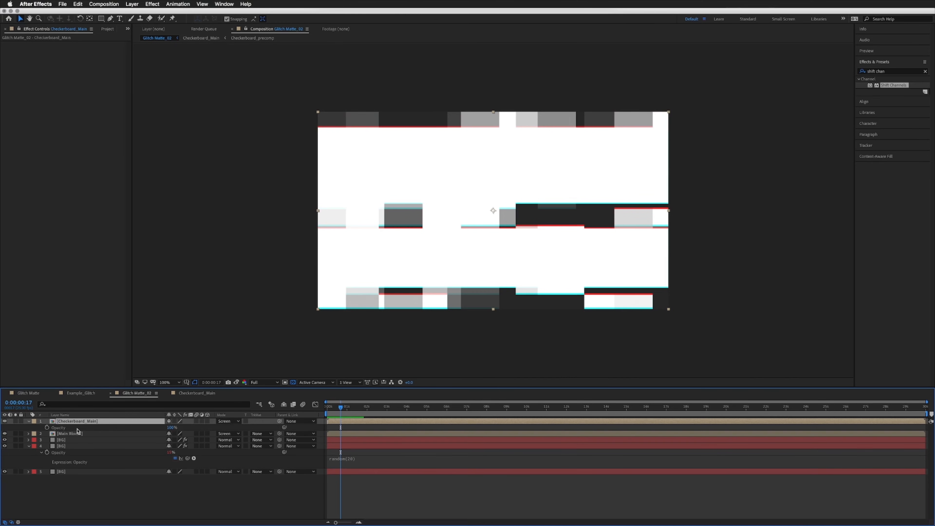
pyautogui.keyDown('alt'); pyautogui.click(47, 428); pyautogui.keyUp('alt')
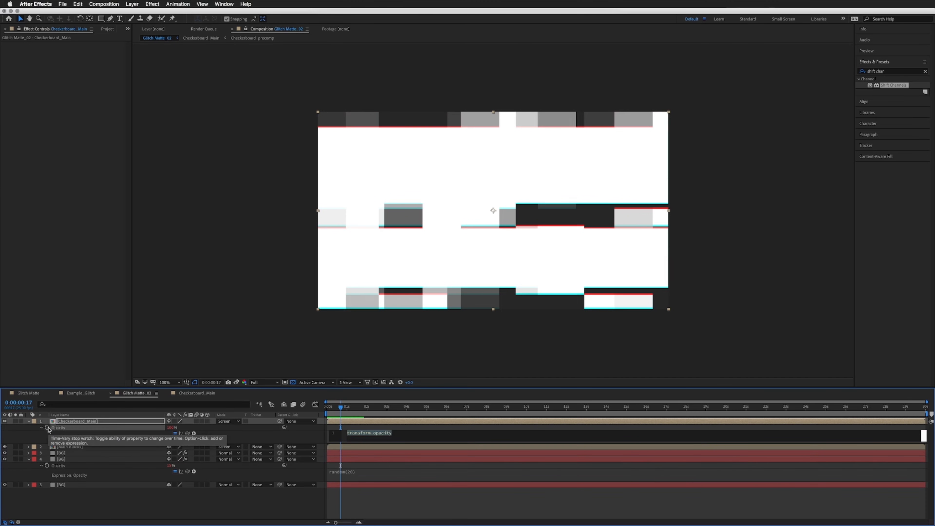
pyautogui.write('wiggle')
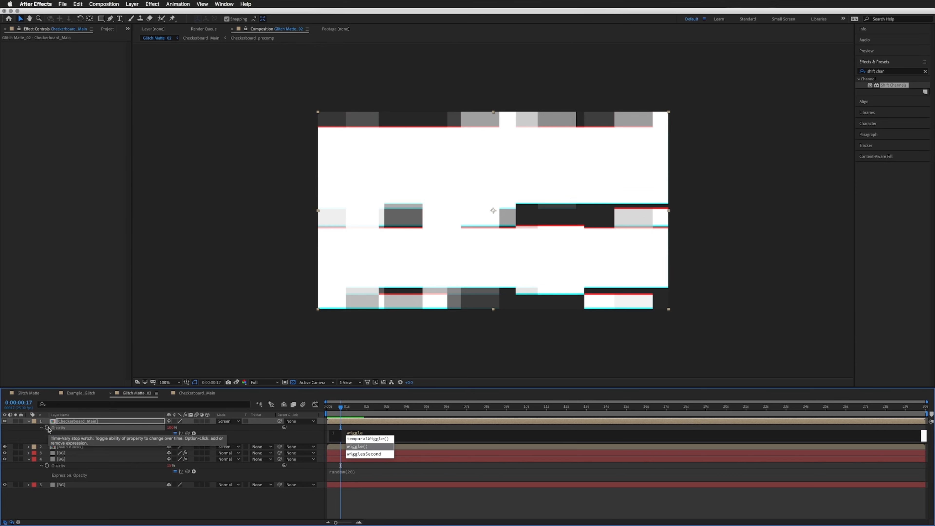
pyautogui.press('Return')
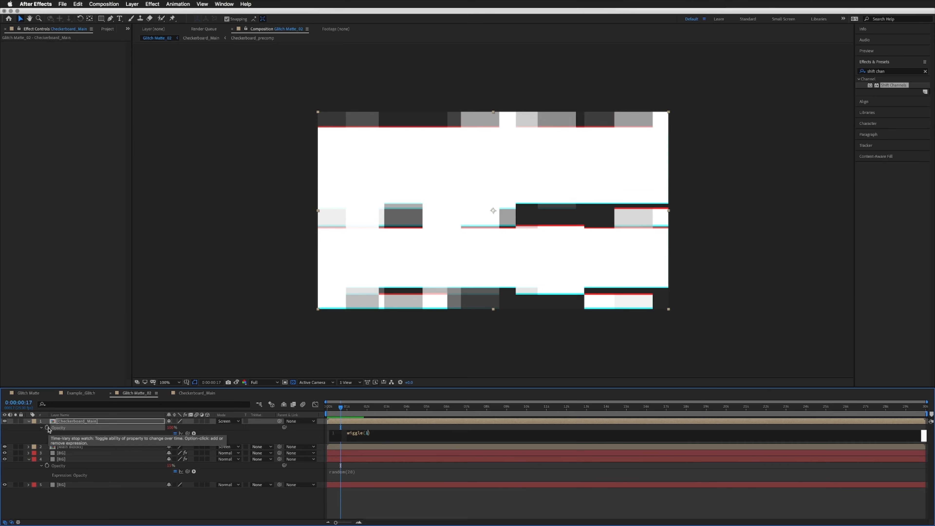
pyautogui.write('10,100')
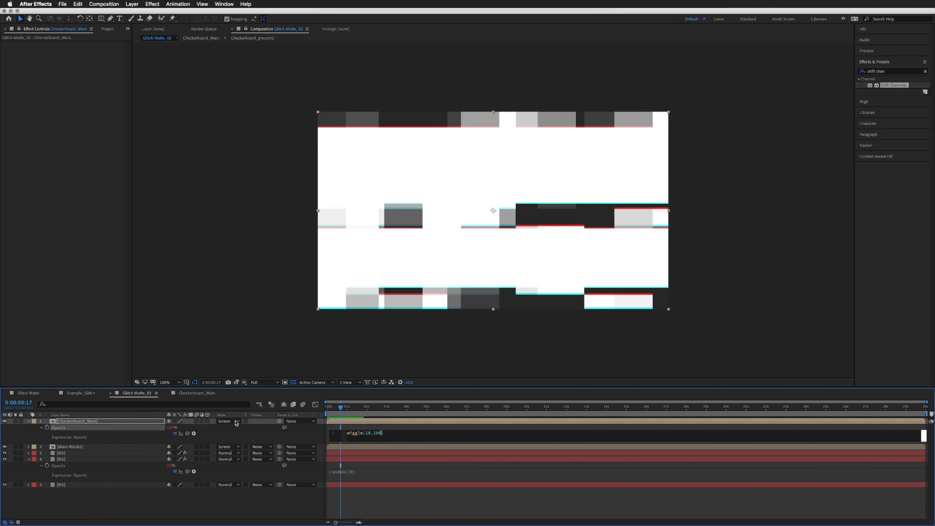
pyautogui.click(382, 430)
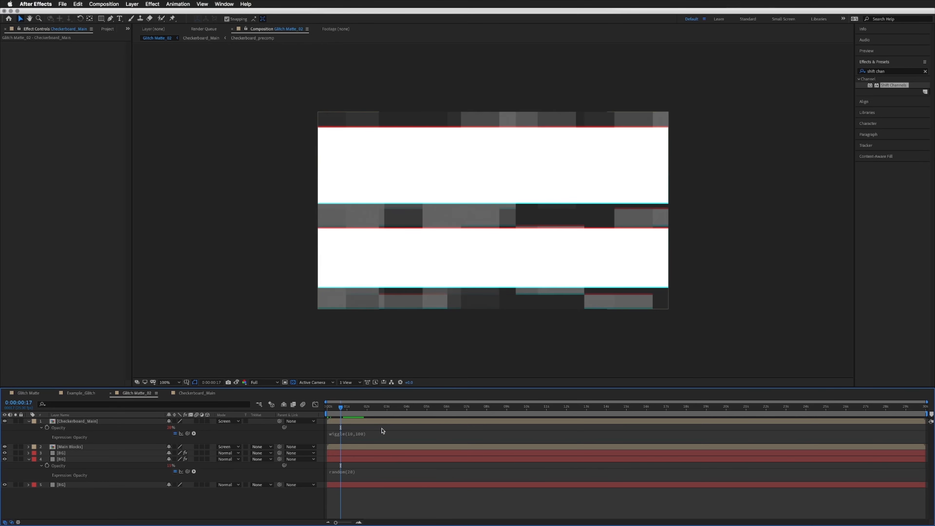
pyautogui.press('space')
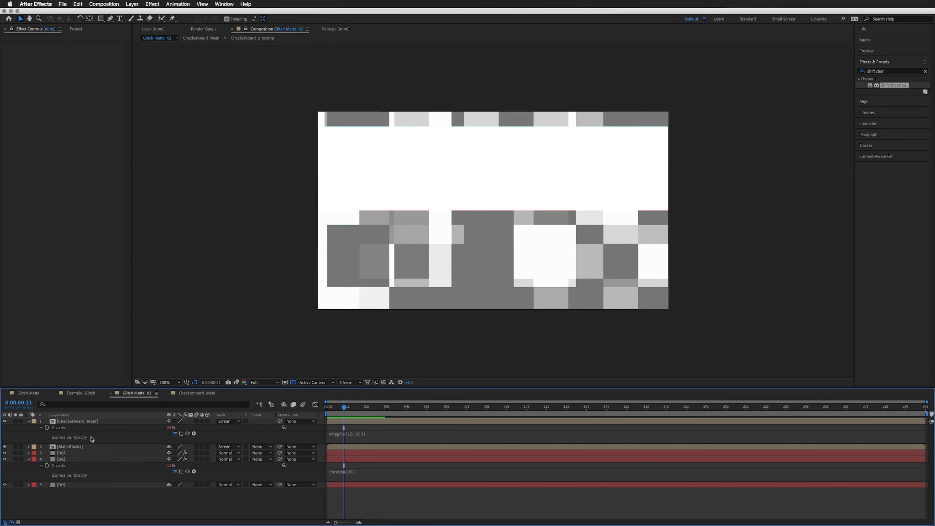
# Step: Set the base Opacity of the Checkerboard_Main layer to 0% and preview the composition from the start
pyautogui.click(349, 436)
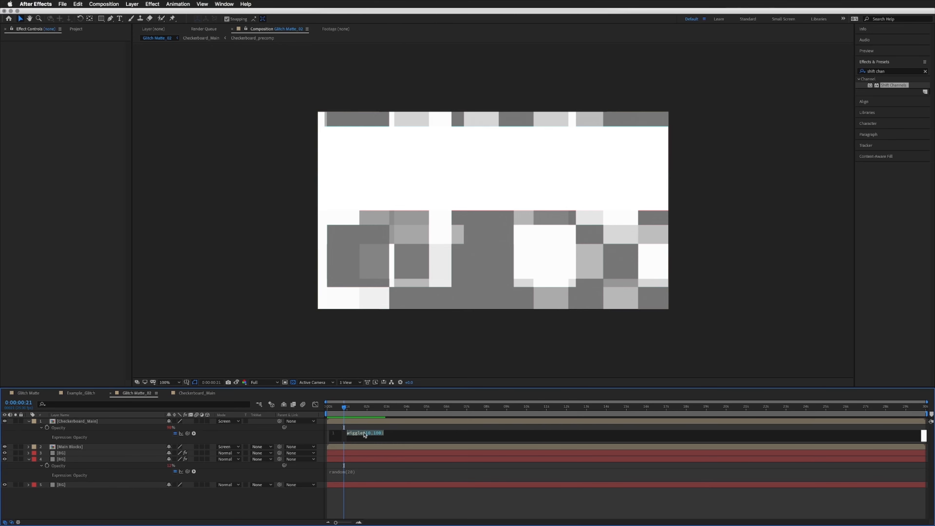
pyautogui.click(382, 432)
pyautogui.click(170, 428)
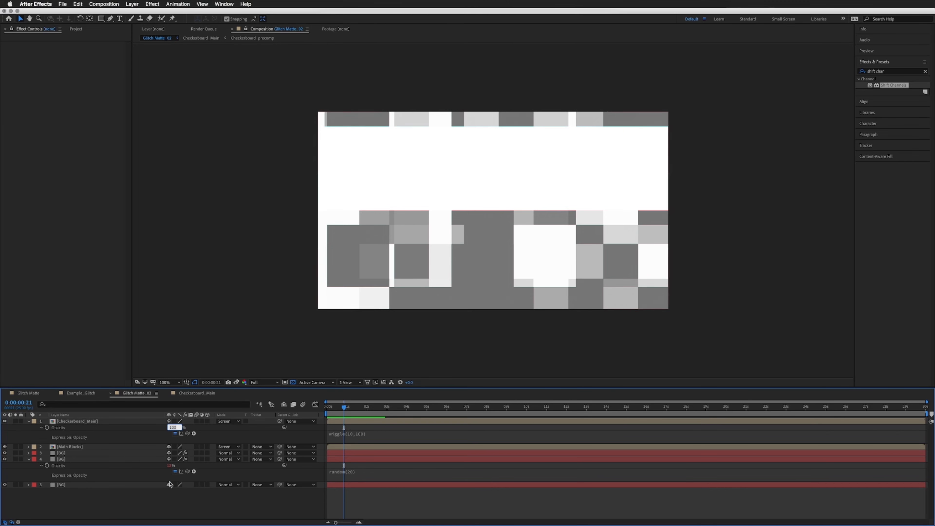
pyautogui.write('0')
pyautogui.press('Return')
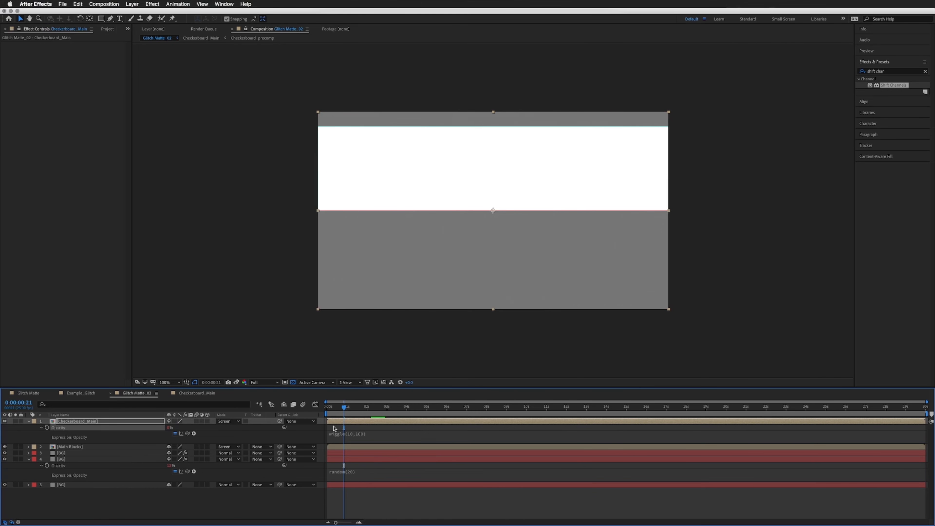
pyautogui.click(334, 428)
pyautogui.moveTo(344, 407)
pyautogui.mouseDown()
pyautogui.moveTo(333, 407)
pyautogui.moveTo(445, 406)
pyautogui.moveTo(328, 407)
pyautogui.mouseUp()
pyautogui.press('space')
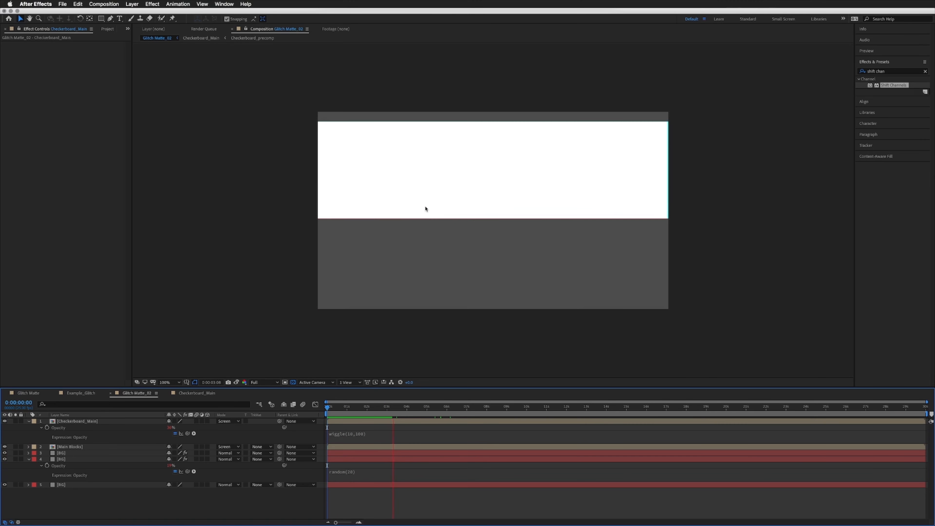
pyautogui.press('space')
pyautogui.press('space')
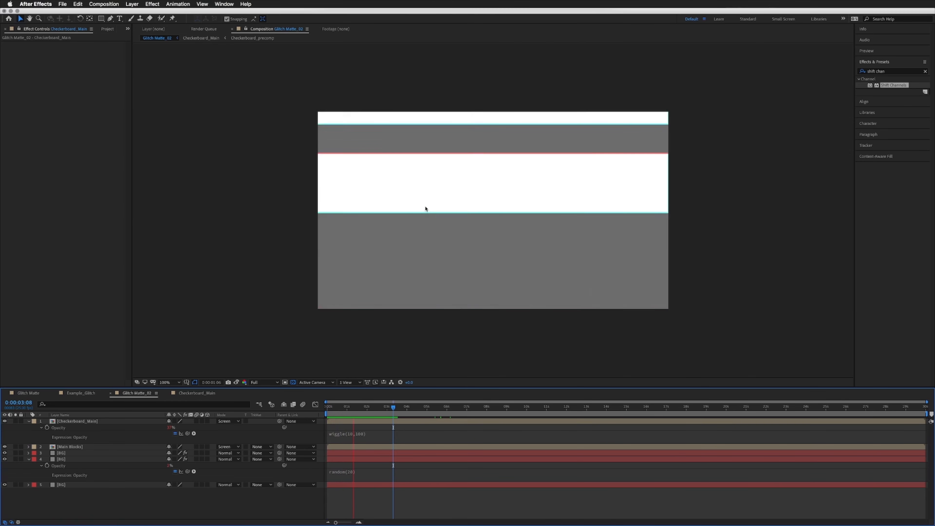
pyautogui.press('space')
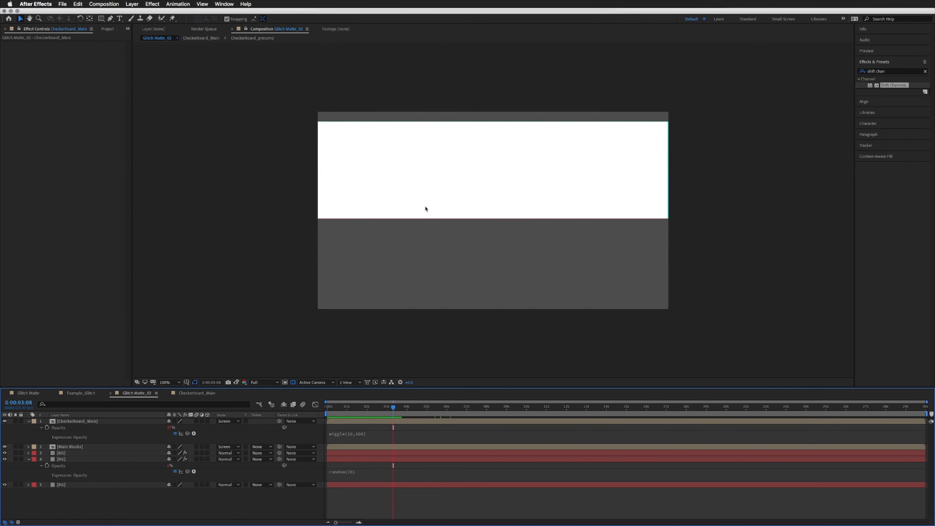
# Step: Examine several frames of the Glitch Matte reference composition for glitch elements to recreate
pyautogui.click(25, 393)
pyautogui.click(91, 428)
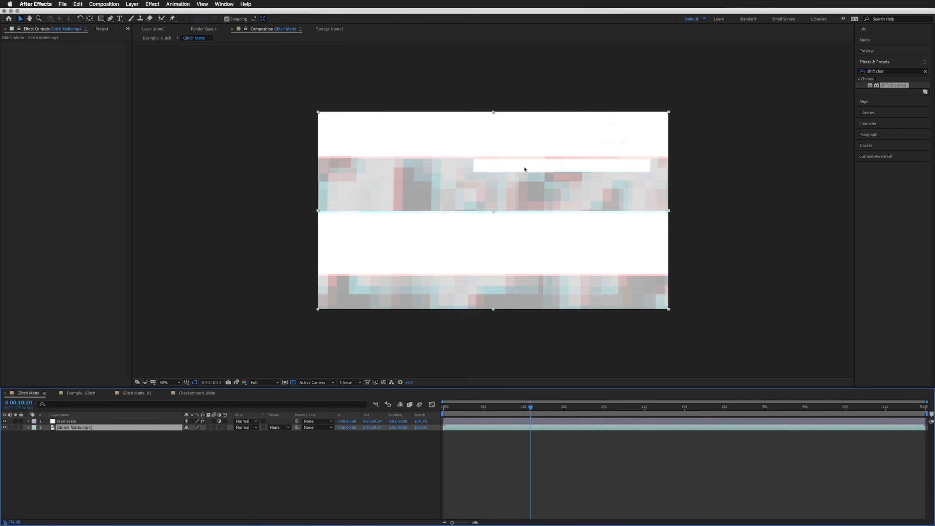
pyautogui.moveTo(503, 406); pyautogui.dragTo(492, 407)
pyautogui.click(469, 406)
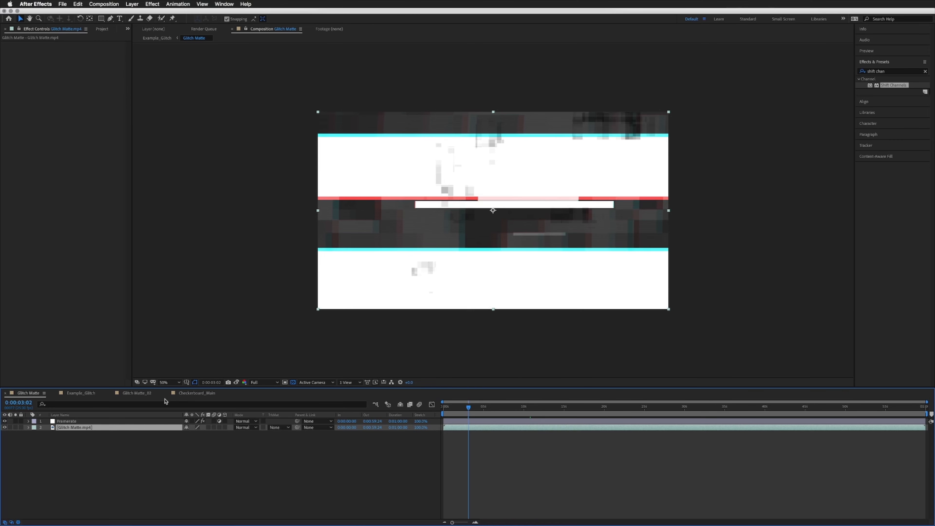
# Step: Collapse the open layer properties in Glitch Matte_02 and create a new 1920 × 1080, 25 fps, 30-second composition named Lines_Precomp
pyautogui.click(137, 393)
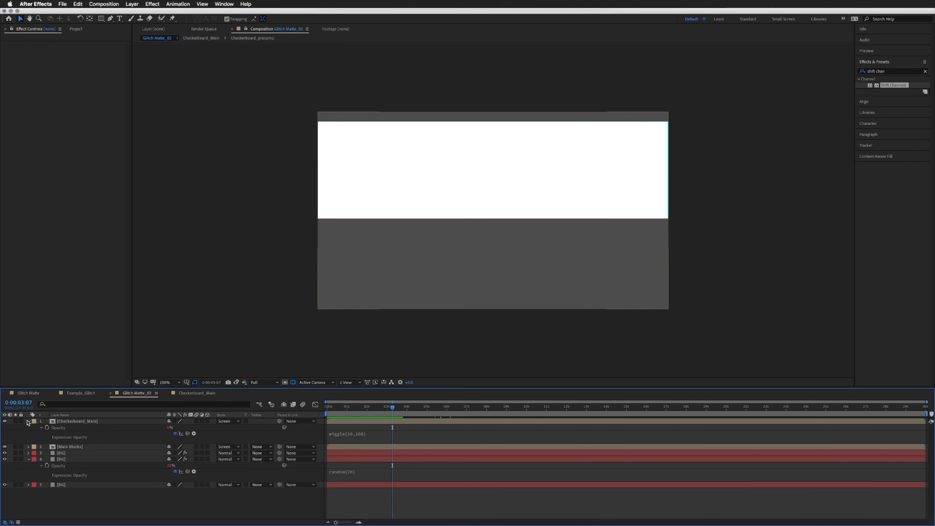
pyautogui.click(28, 459)
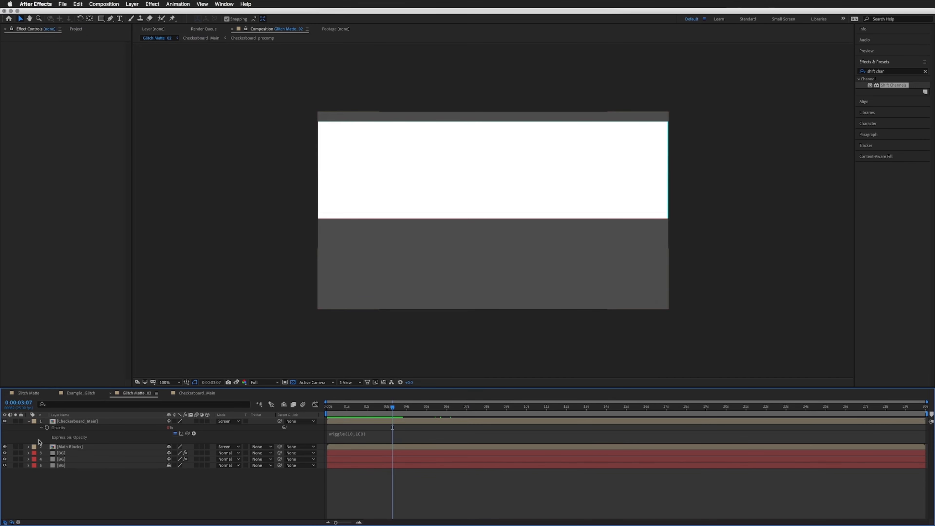
pyautogui.click(28, 421)
pyautogui.click(79, 33)
pyautogui.click(56, 339)
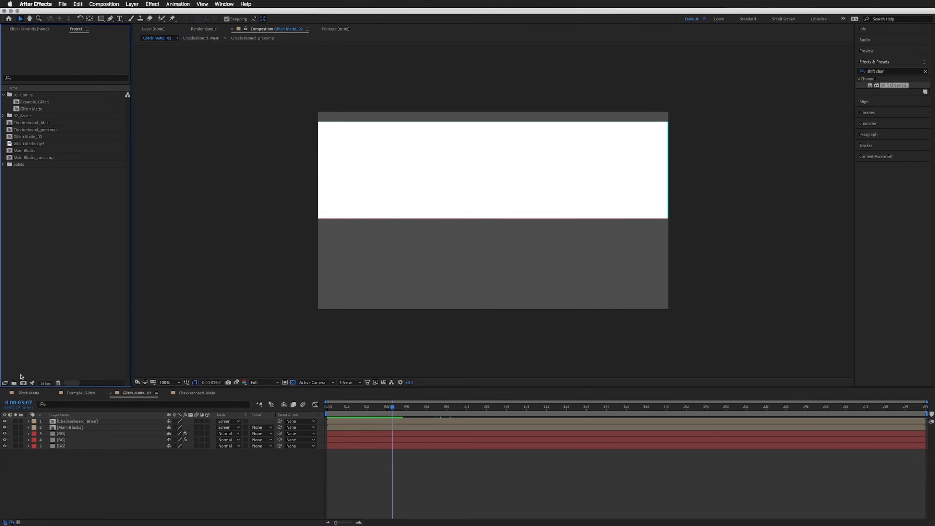
pyautogui.click(22, 383)
pyautogui.write('Lines_')
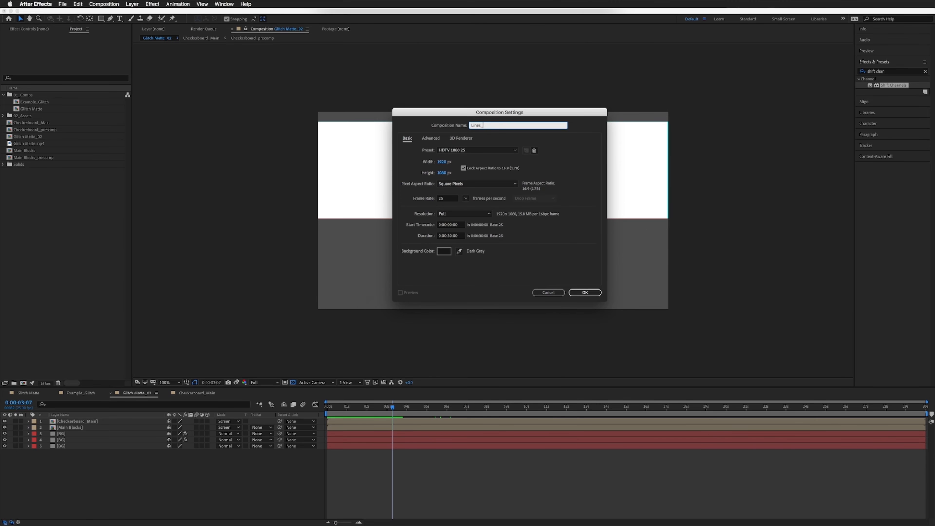
pyautogui.write('Precomp')
pyautogui.press('Return')
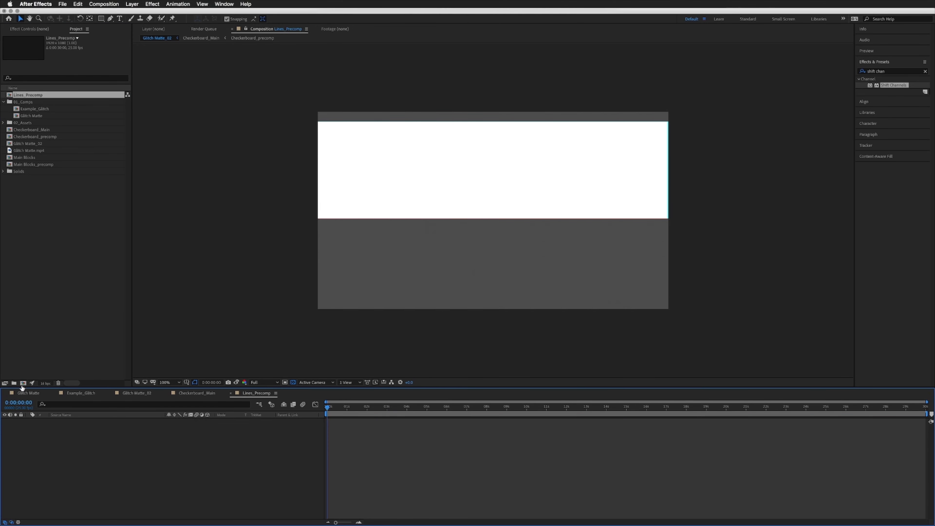
# Step: Draw a thin white horizontal rectangle about 1190 × 38 px near the centre of Lines_Precomp and reveal its path's Size property
pyautogui.click(101, 18)
pyautogui.moveTo(375, 189); pyautogui.dragTo(592, 196)
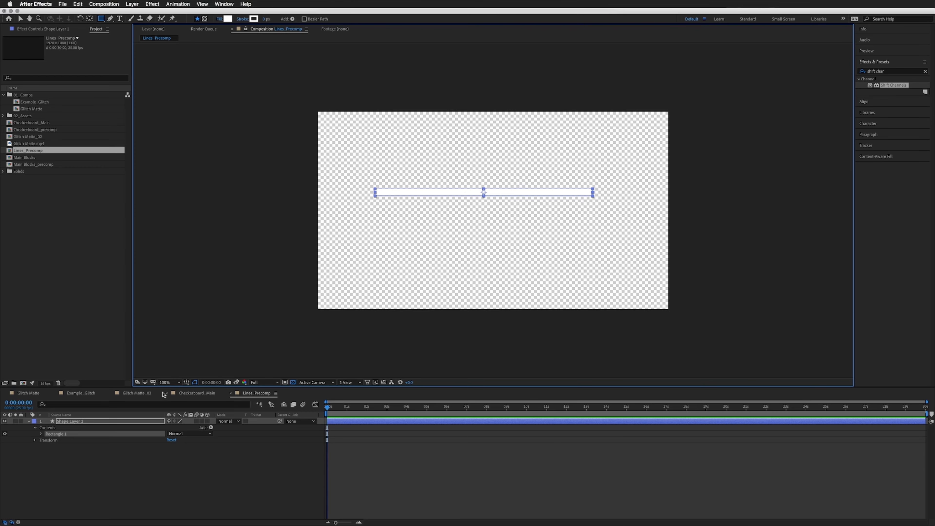
pyautogui.click(41, 434)
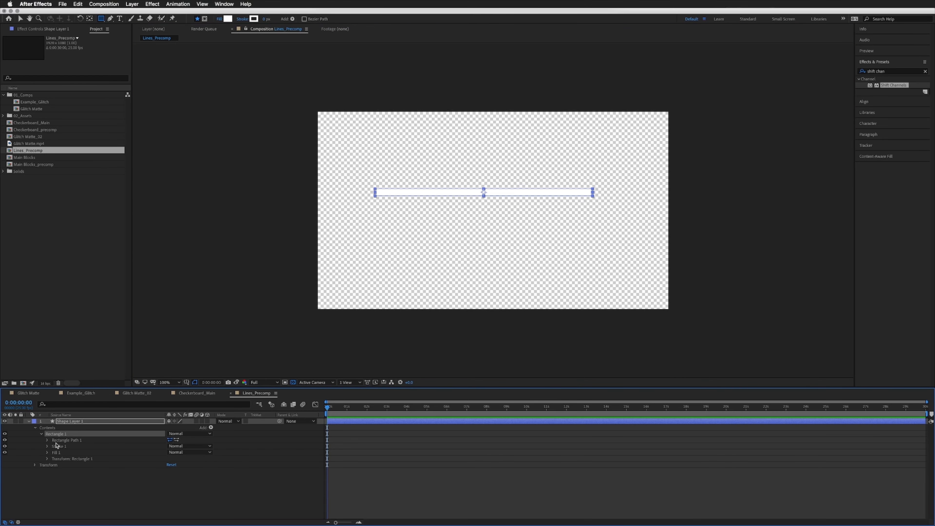
pyautogui.click(47, 441)
pyautogui.click(69, 447)
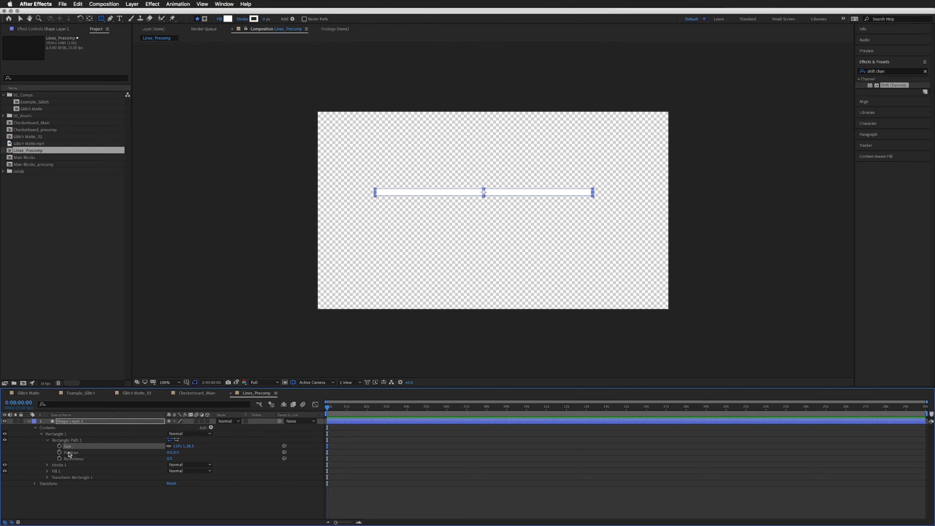
# Step: Add a Size expression to the rectangle path with x = random(10,2000); y = random(10,100); returning [x,y], and preview it
pyautogui.keyDown('alt'); pyautogui.click(59, 446); pyautogui.keyUp('alt')
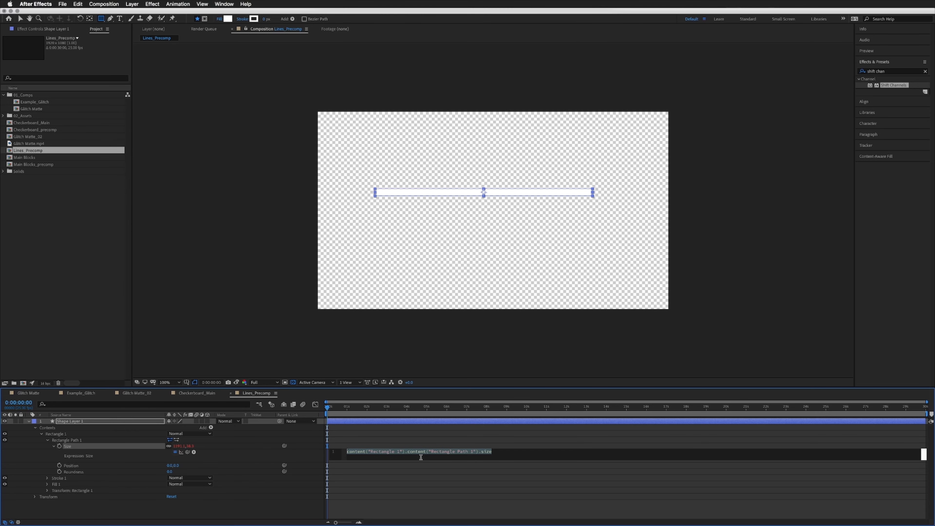
pyautogui.write('x = random')
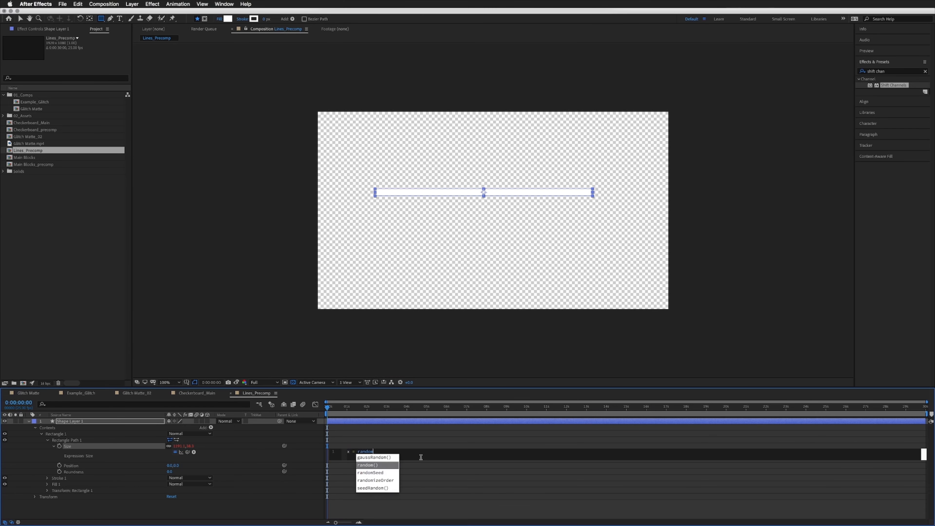
pyautogui.press('Return')
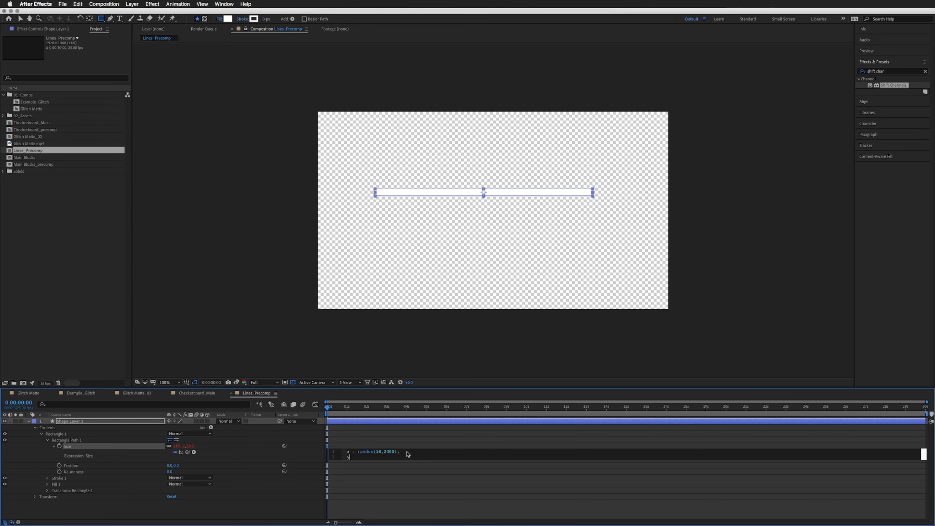
pyautogui.write('= random')
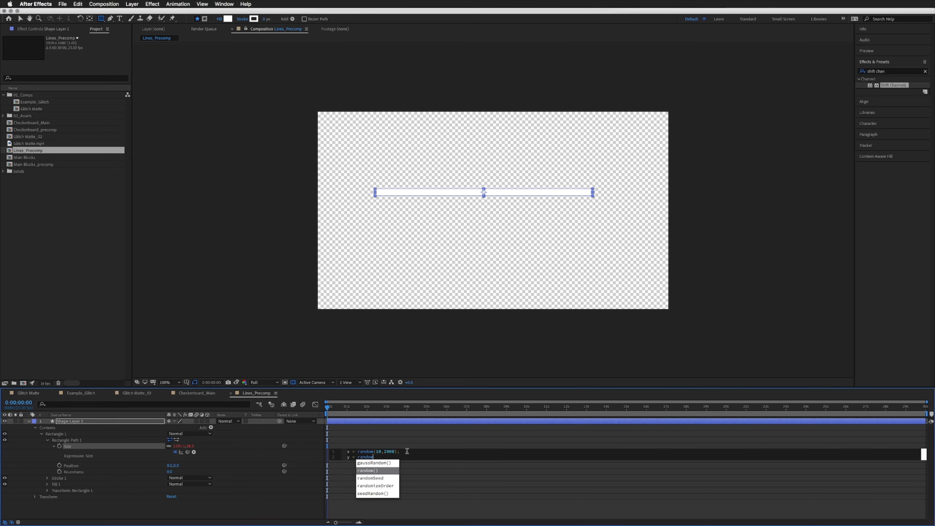
pyautogui.press('Return')
pyautogui.write('10,100);')
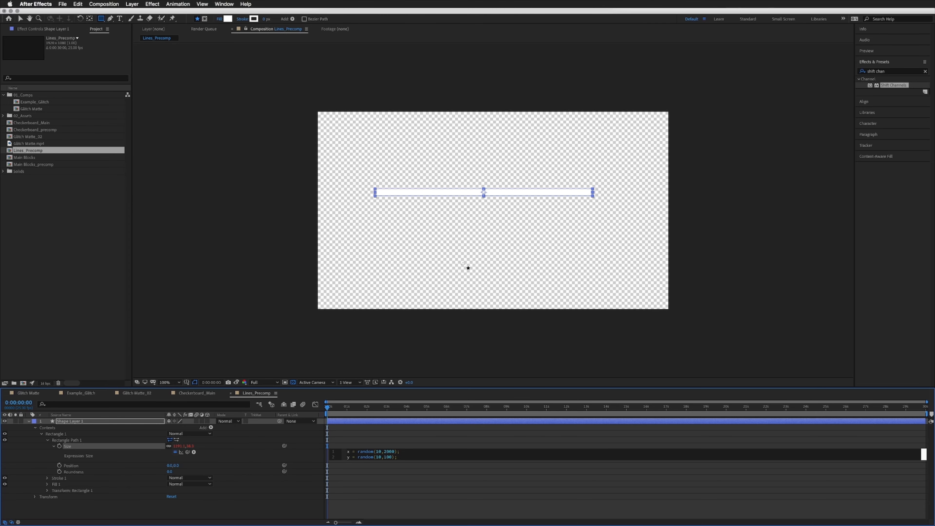
pyautogui.press('Return')
pyautogui.press('Return')
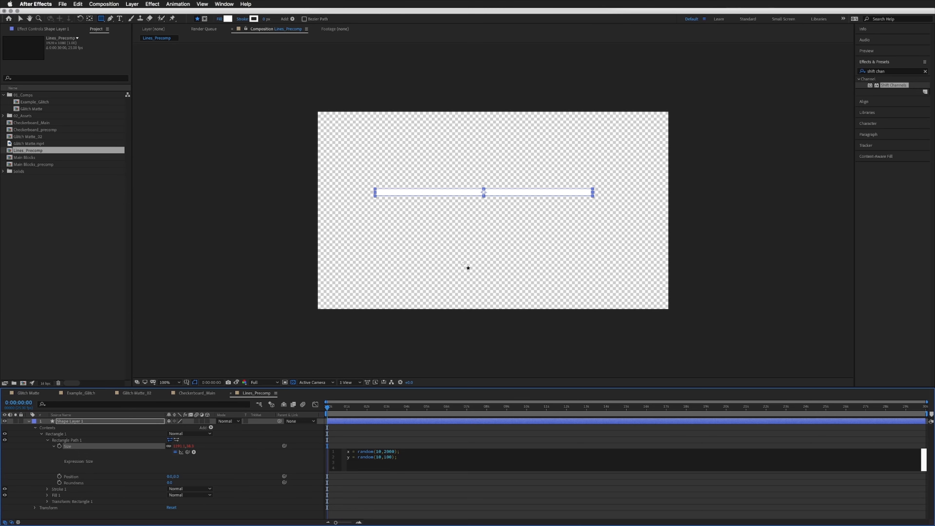
pyautogui.write('[x,y')
pyautogui.click(364, 433)
pyautogui.press('space')
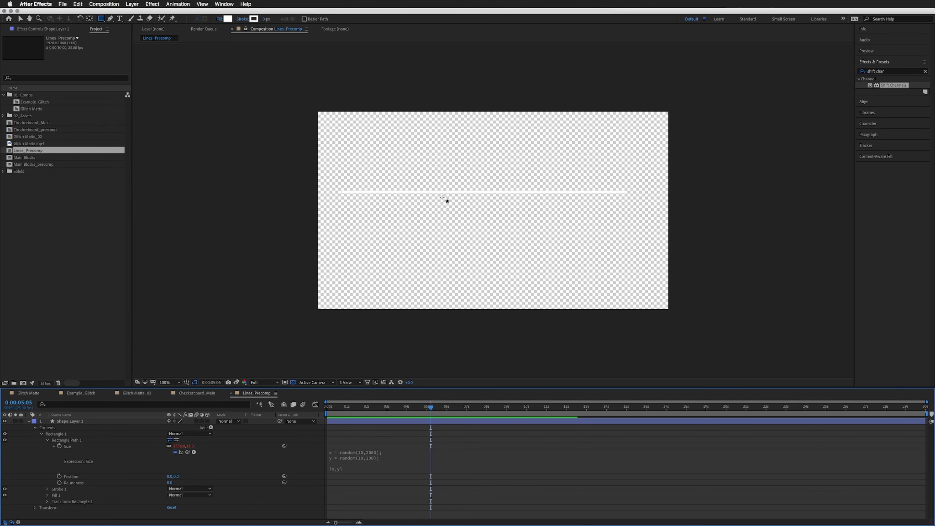
# Step: Add a Position expression to the line's shape layer with x = wiggle(25,1000); y = wiggle(25,1000); returning [x,y]
pyautogui.press('v')
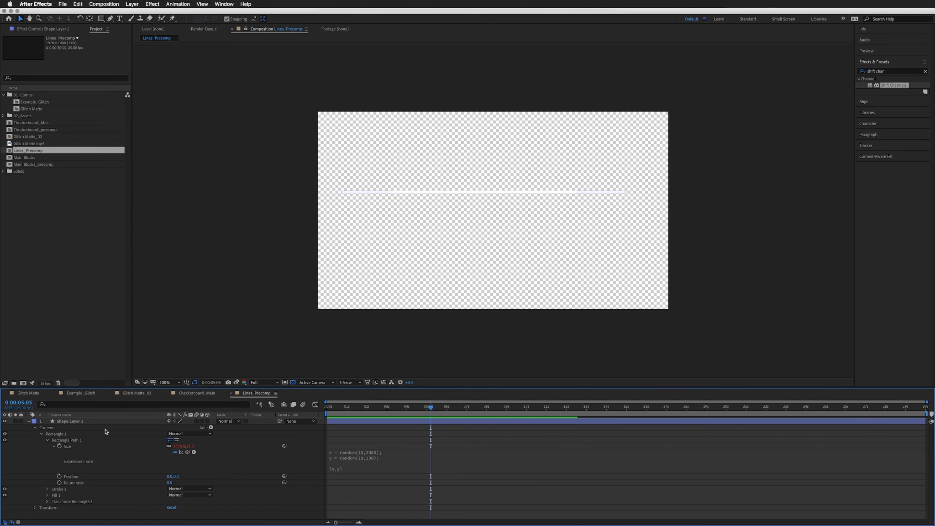
pyautogui.click(70, 421)
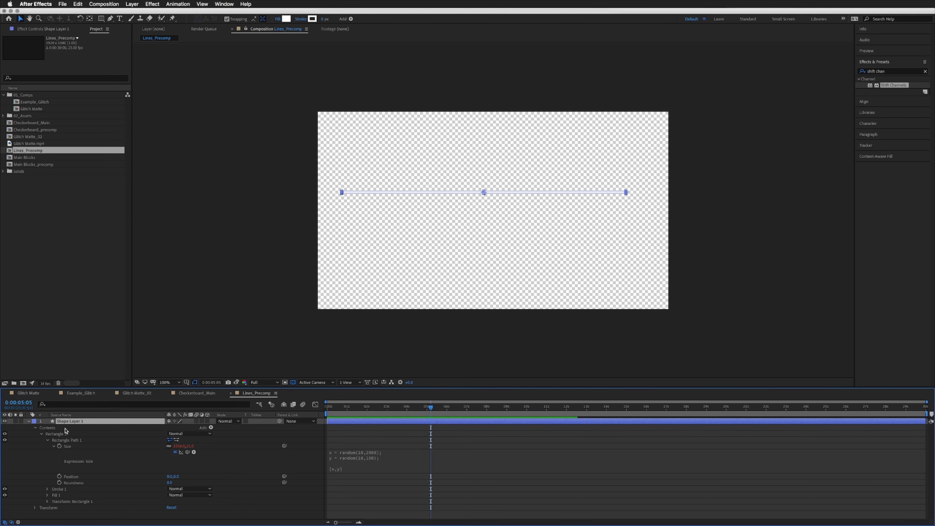
pyautogui.press('p')
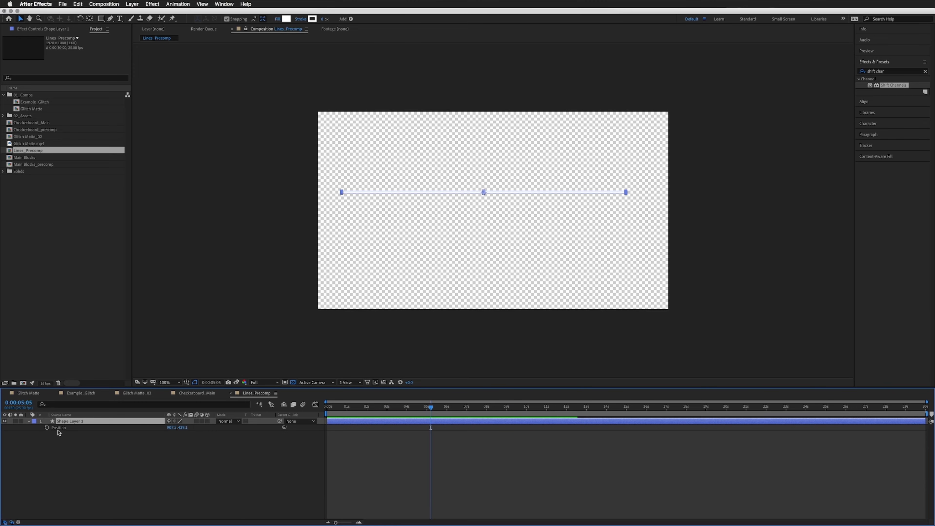
pyautogui.click(57, 428)
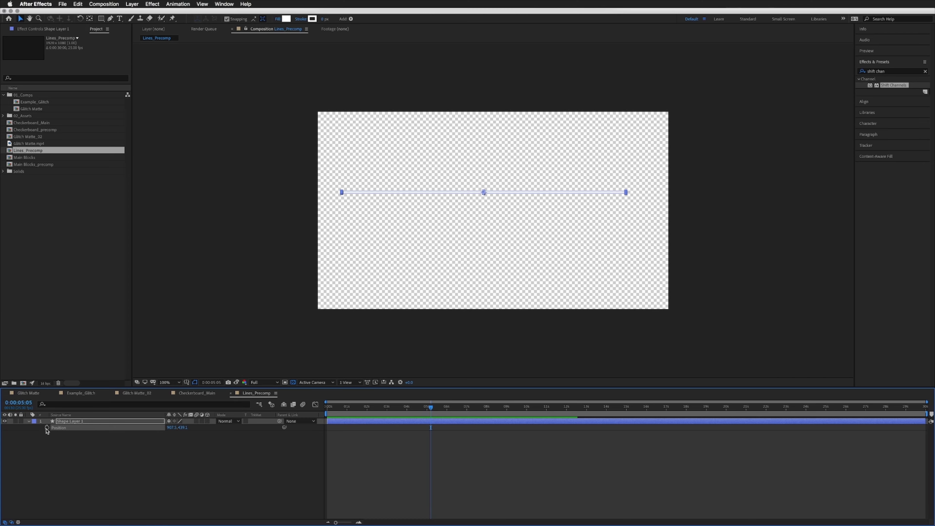
pyautogui.keyDown('alt'); pyautogui.click(46, 428); pyautogui.keyUp('alt')
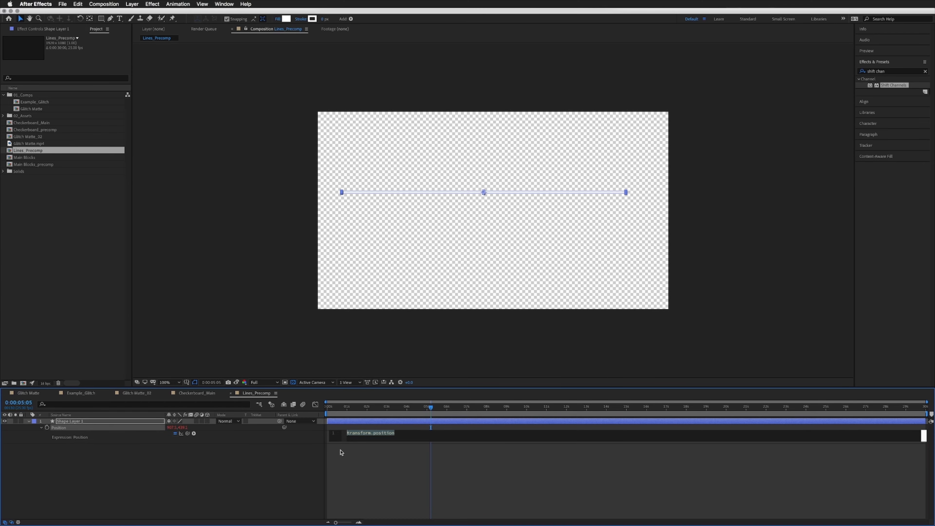
pyautogui.write('x = wiggle')
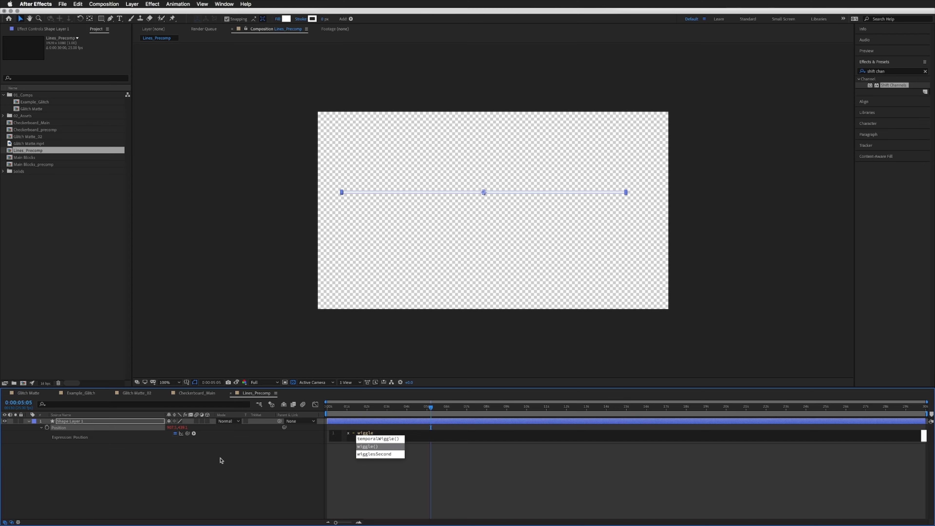
pyautogui.press('Return')
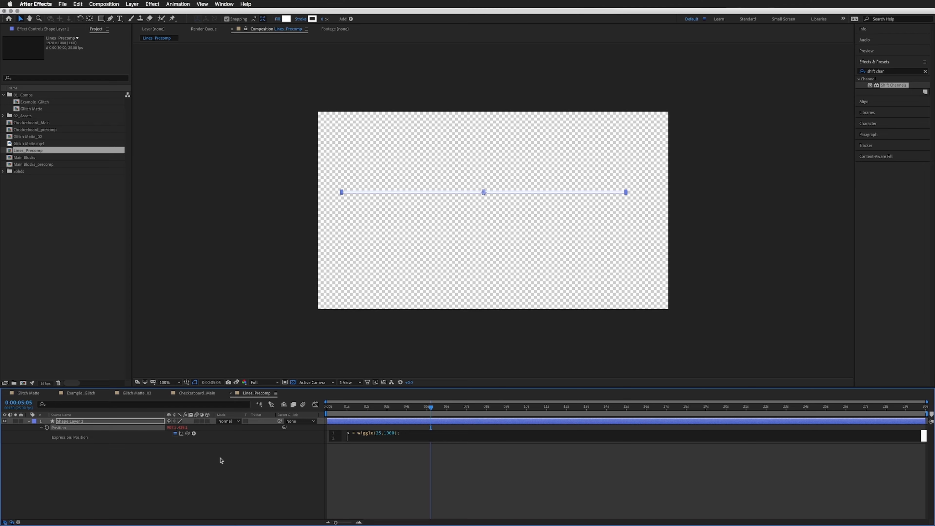
pyautogui.write('y')
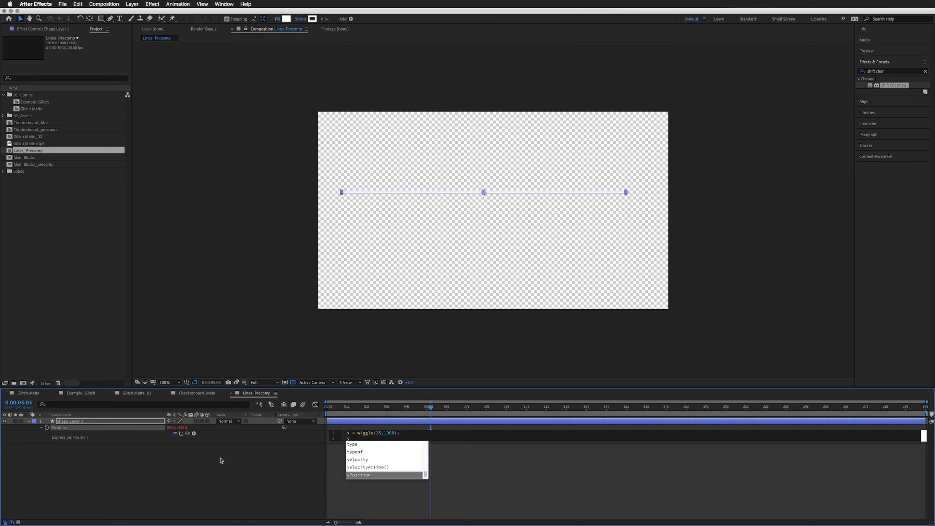
pyautogui.write(' = wig')
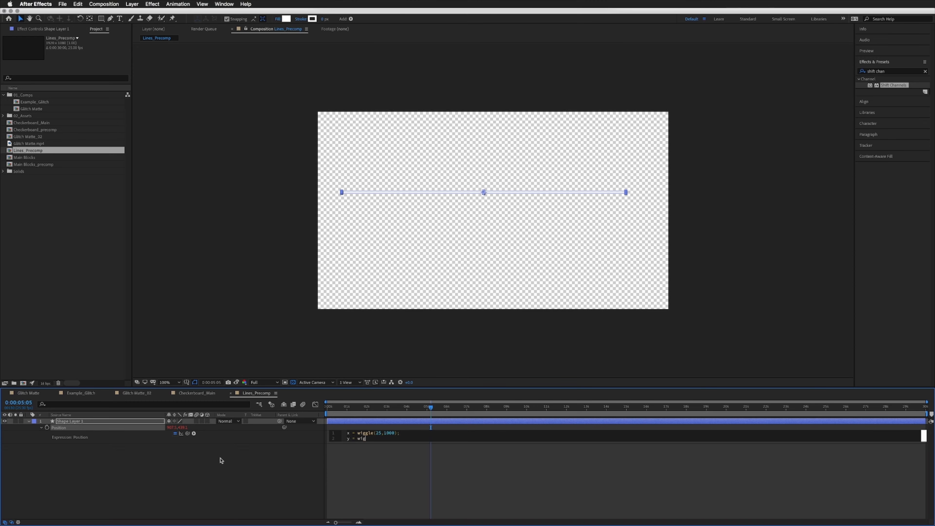
pyautogui.write('gle')
pyautogui.press('Return')
pyautogui.press('Return')
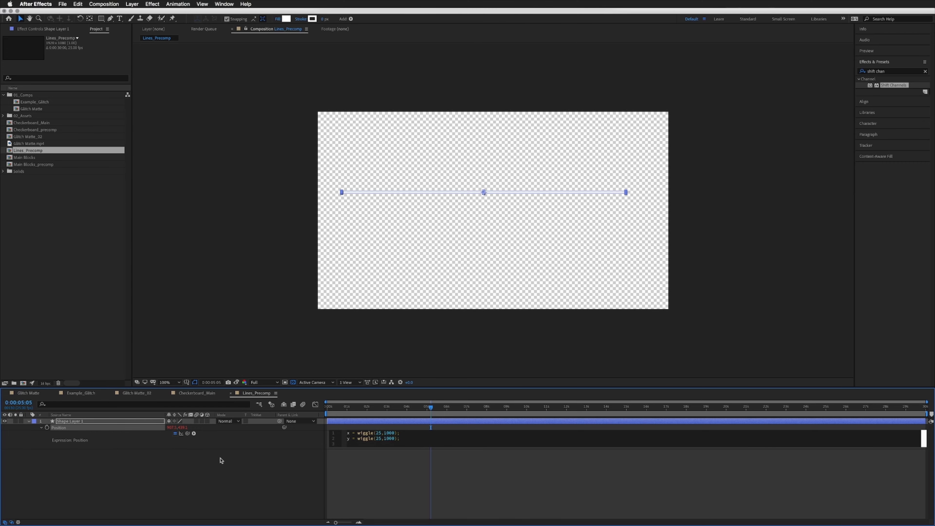
pyautogui.write('[x,y')
pyautogui.click(348, 426)
# Step: Change the last line of the Position expression to [x[0],y[1]], preview the animation and check a frame around 2 seconds
pyautogui.click(348, 435)
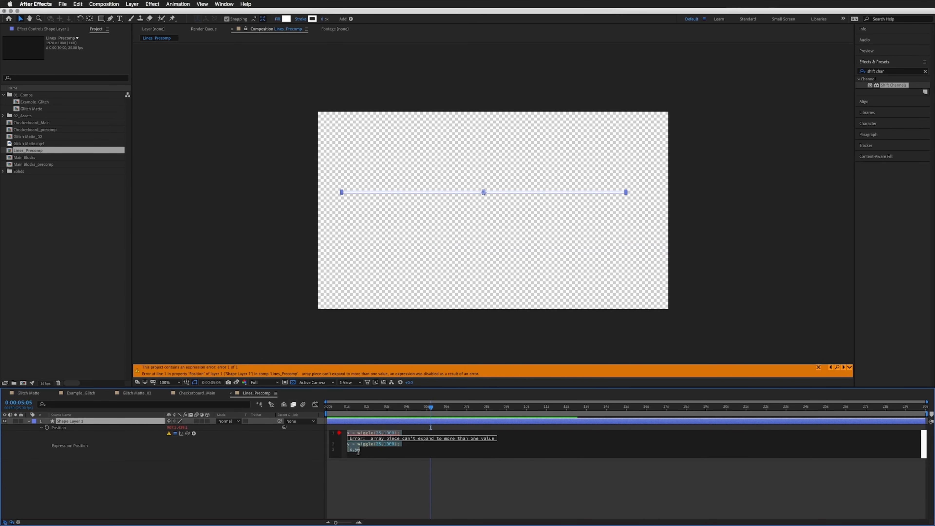
pyautogui.click(351, 450)
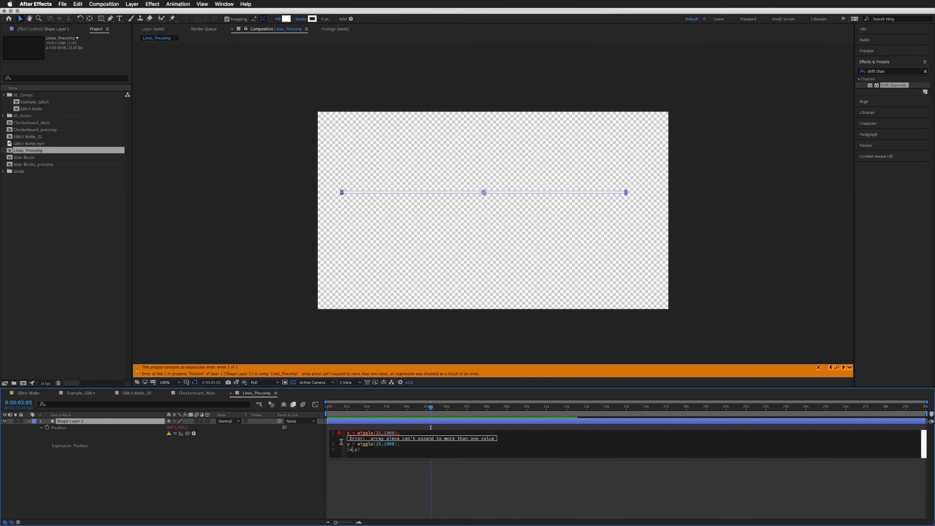
pyautogui.moveTo(397, 432); pyautogui.dragTo(362, 433)
pyautogui.click(351, 450)
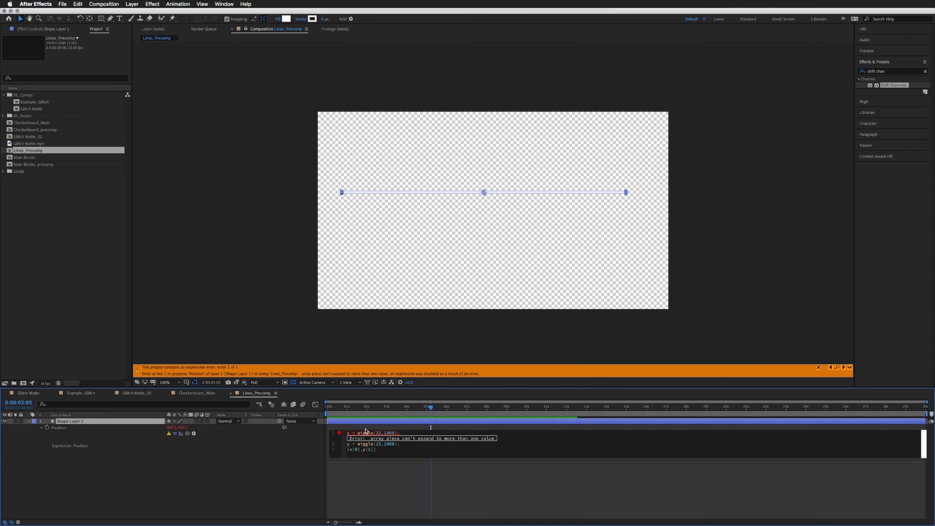
pyautogui.click(367, 428)
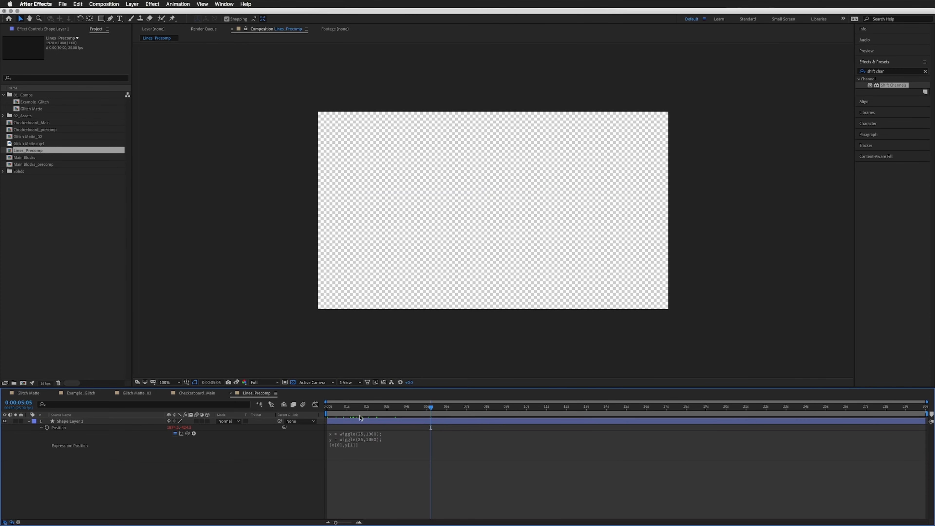
pyautogui.press('space')
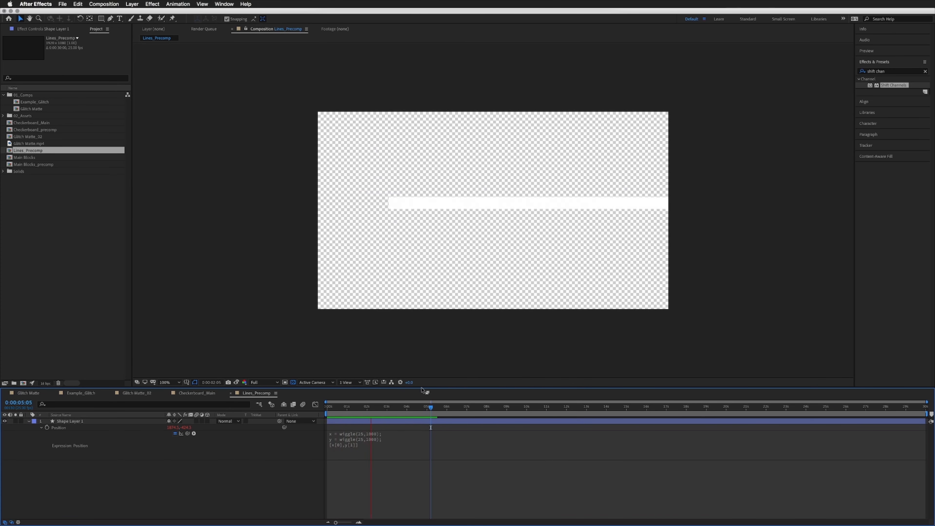
pyautogui.press('space')
pyautogui.moveTo(380, 408); pyautogui.dragTo(371, 408)
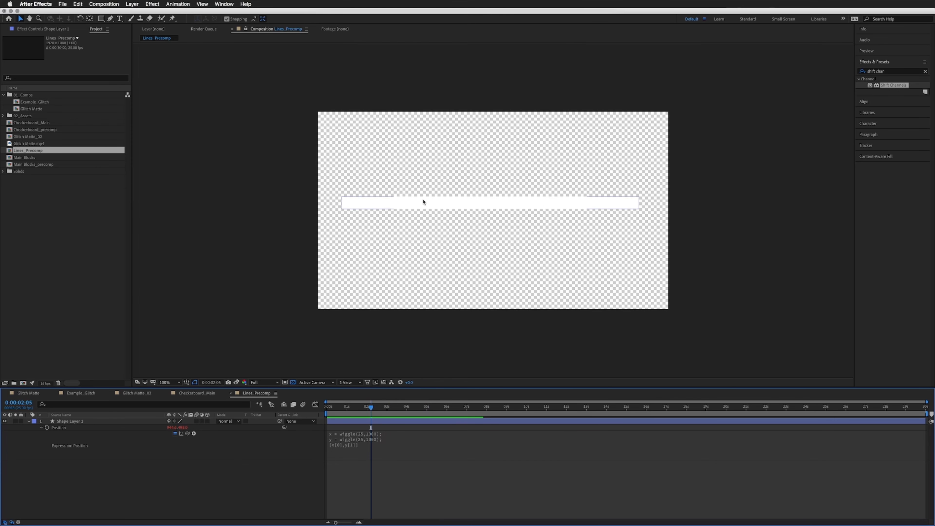
# Step: Change the y line of the rectangle path's Size expression to random(10,50) and preview the thinner line
pyautogui.click(88, 428)
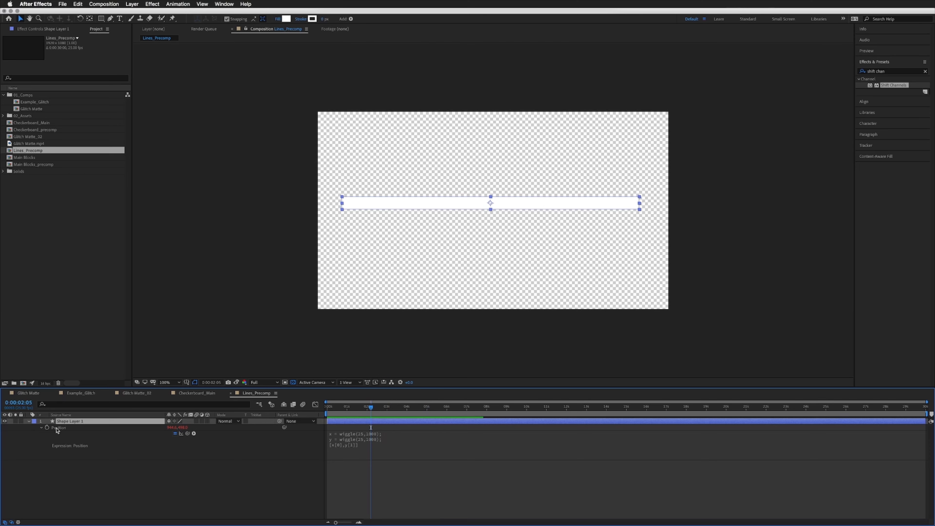
pyautogui.click(28, 421)
pyautogui.click(28, 421)
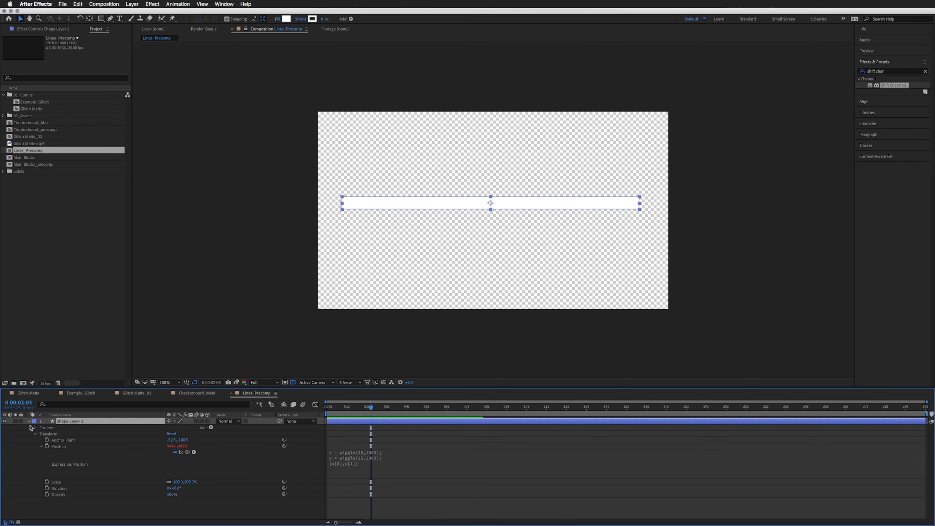
pyautogui.click(36, 428)
pyautogui.click(40, 434)
pyautogui.click(48, 440)
pyautogui.click(54, 446)
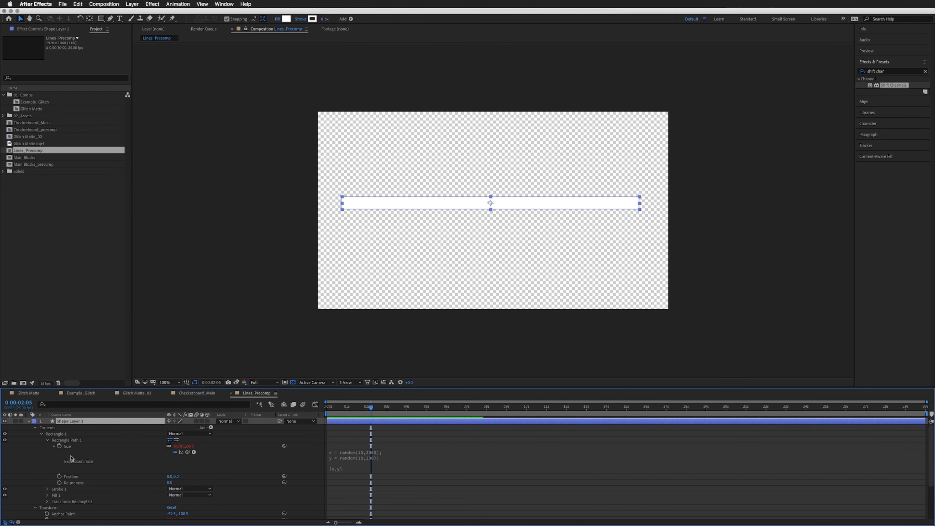
pyautogui.click(378, 459)
pyautogui.click(388, 459)
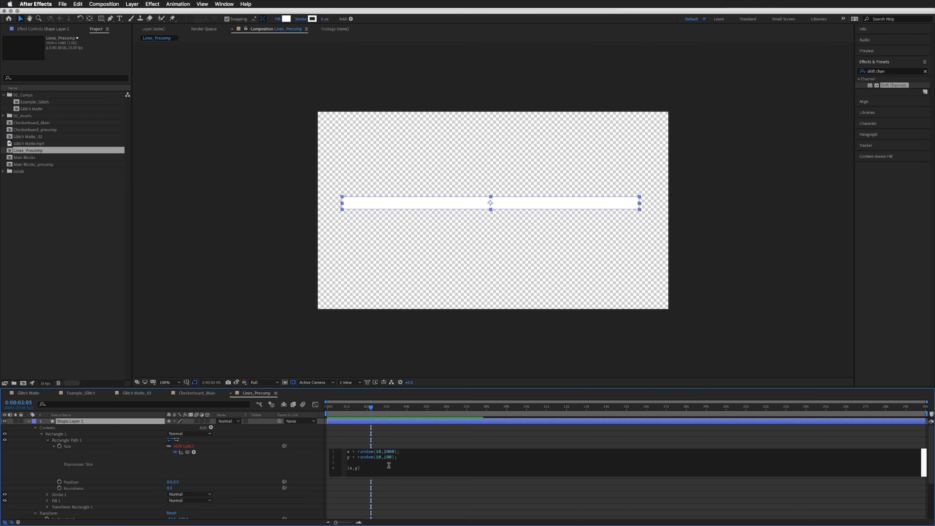
pyautogui.write('50')
pyautogui.click(415, 439)
pyautogui.press('space')
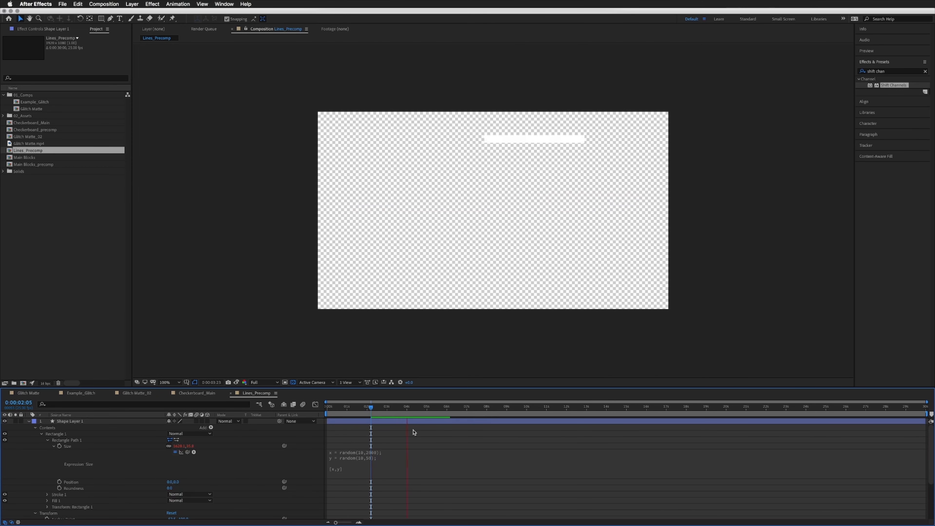
pyautogui.press('space')
# Step: Collapse the shape layer's properties, duplicate the layer at about 3:22 and preview both lines together
pyautogui.click(64, 422)
pyautogui.click(28, 421)
pyautogui.moveTo(415, 407)
pyautogui.mouseDown()
pyautogui.moveTo(396, 408)
pyautogui.moveTo(404, 412)
pyautogui.mouseUp()
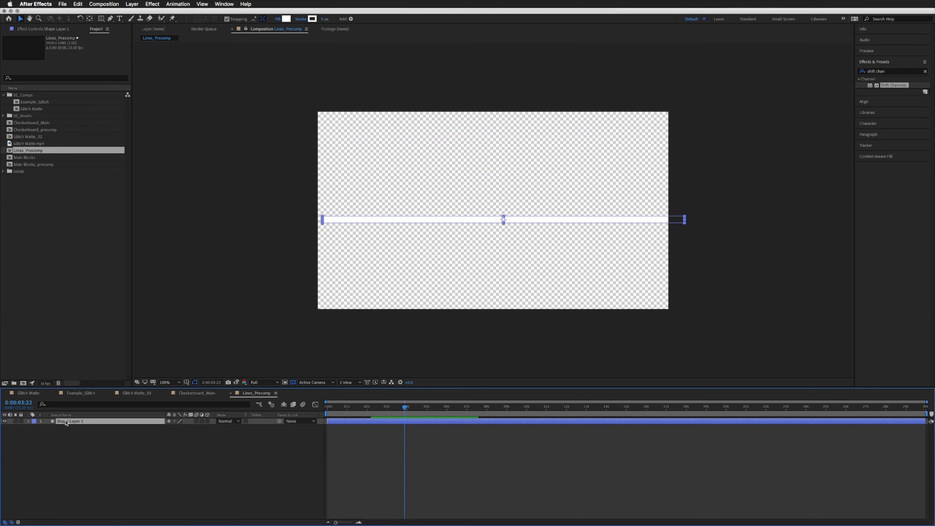
pyautogui.press('super+d')
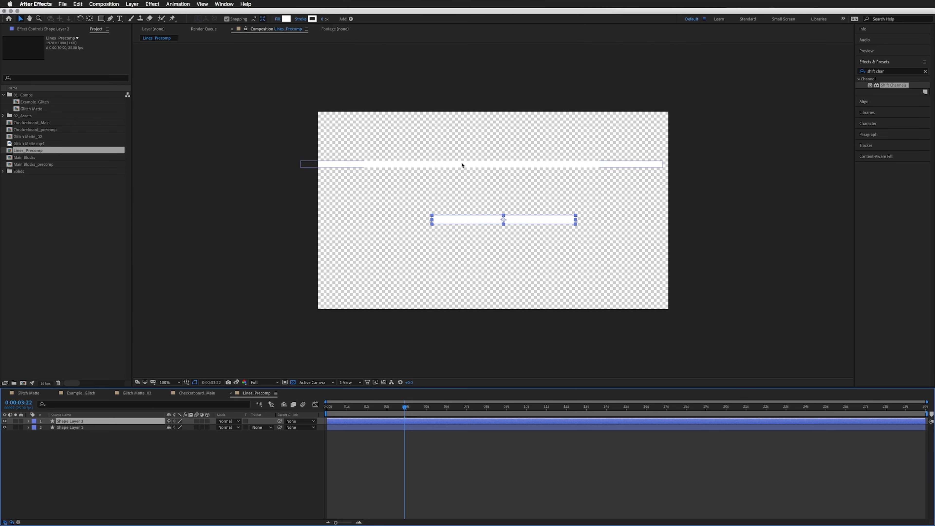
pyautogui.click(386, 455)
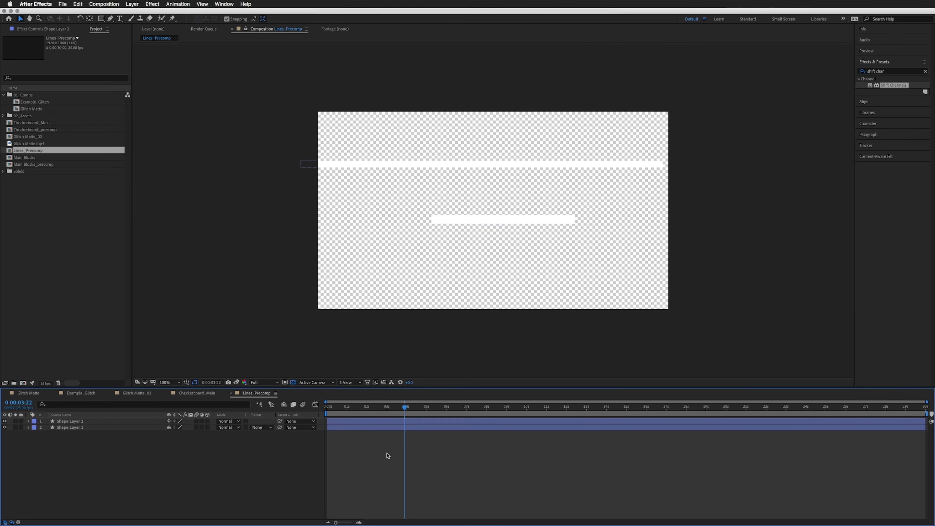
pyautogui.press('space')
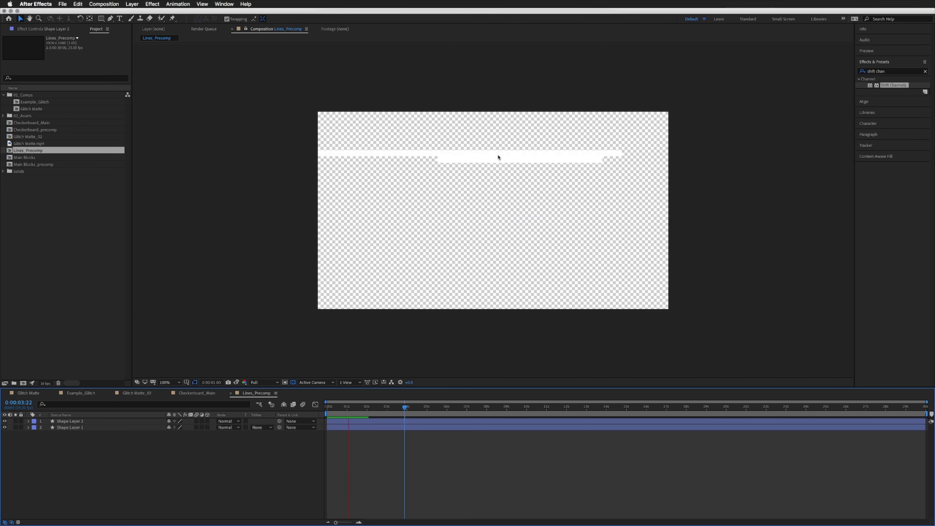
# Step: Duplicate the line's shape layer three more times to make five line layers, and preview them together
pyautogui.press('space')
pyautogui.press('super+v')
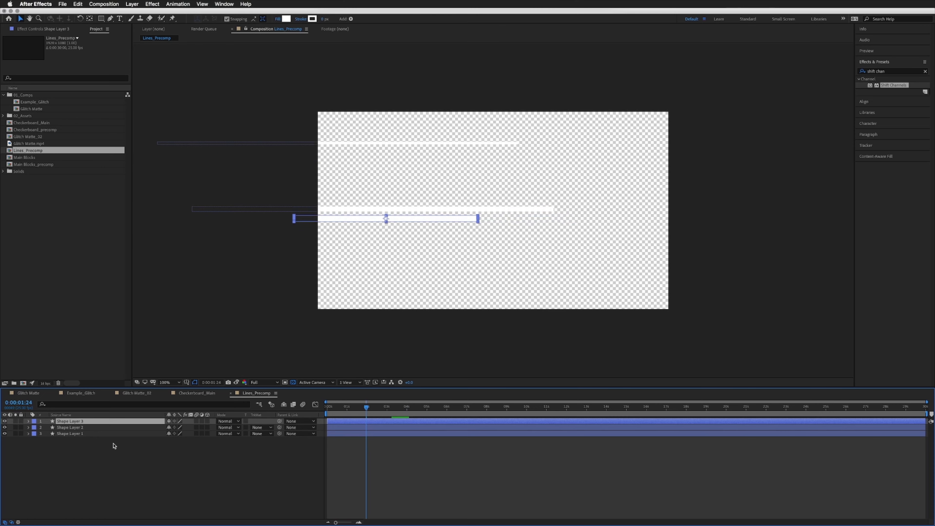
pyautogui.press('super+v')
pyautogui.press('super+v')
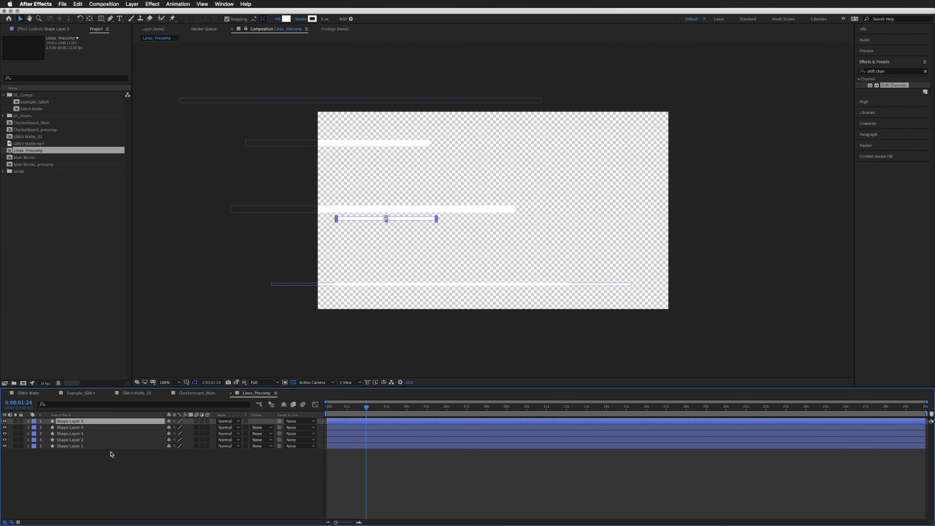
pyautogui.press('space')
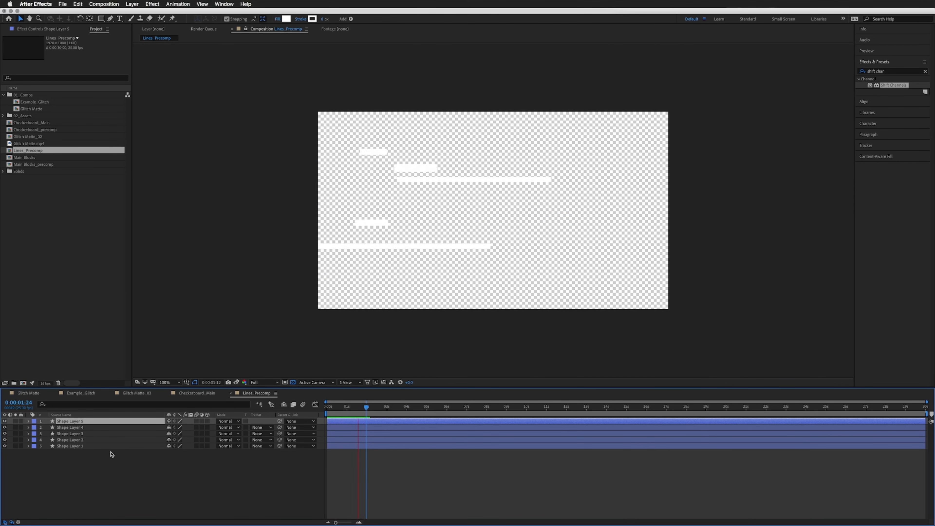
pyautogui.press('space')
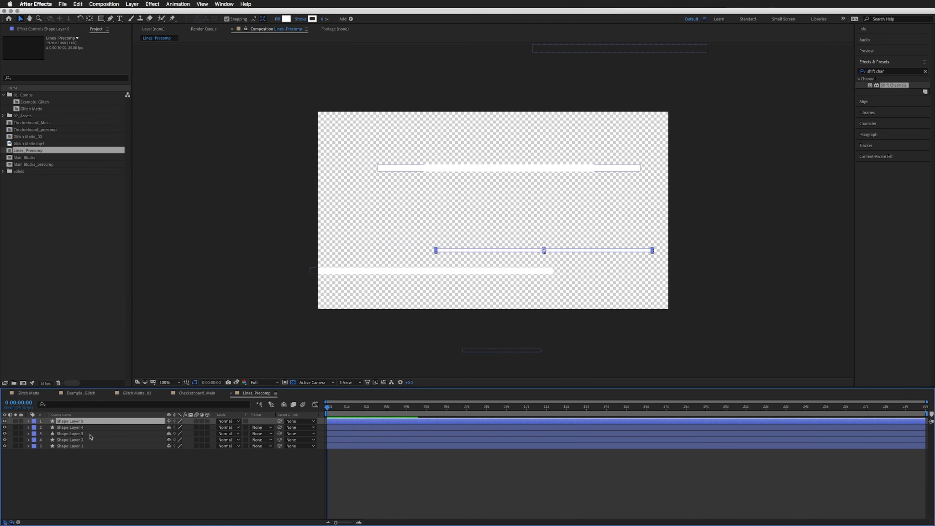
# Step: Pre-compose all five line shape layers into a new composition named Lines_Main, moving all attributes into it
pyautogui.click(70, 434)
pyautogui.press('super+a')
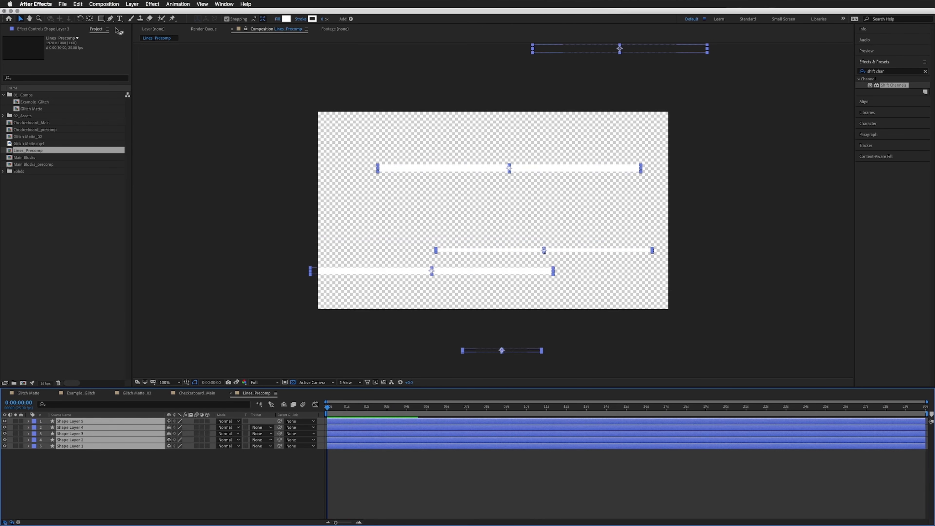
pyautogui.click(131, 4)
pyautogui.click(162, 226)
pyautogui.write('Lines_Main')
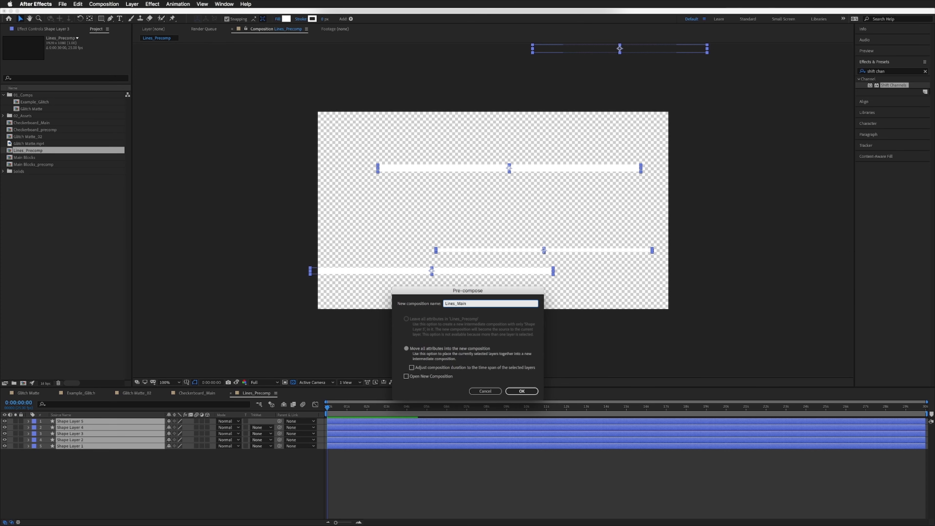
pyautogui.click(522, 391)
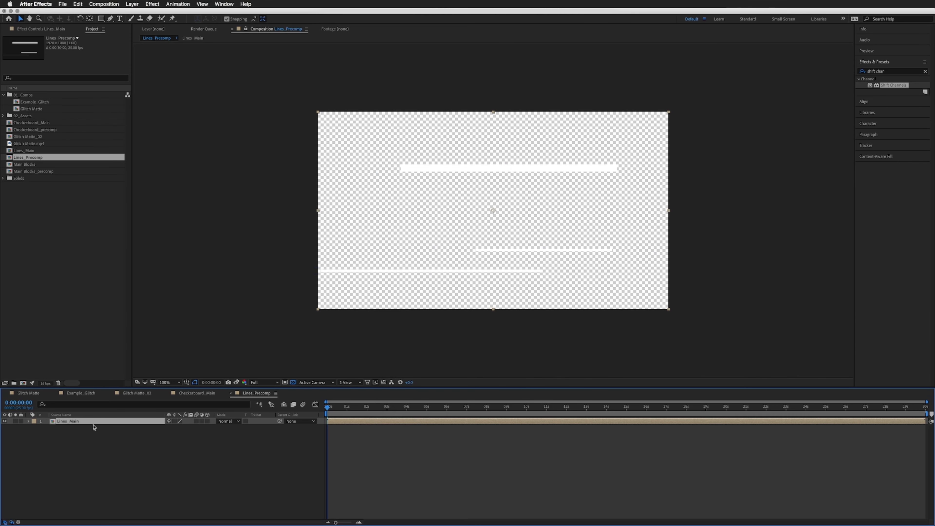
# Step: Duplicate the Lines_Main layer twice and apply the Shift Channels effect to all three copies
pyautogui.press('super+d')
pyautogui.press('super+d')
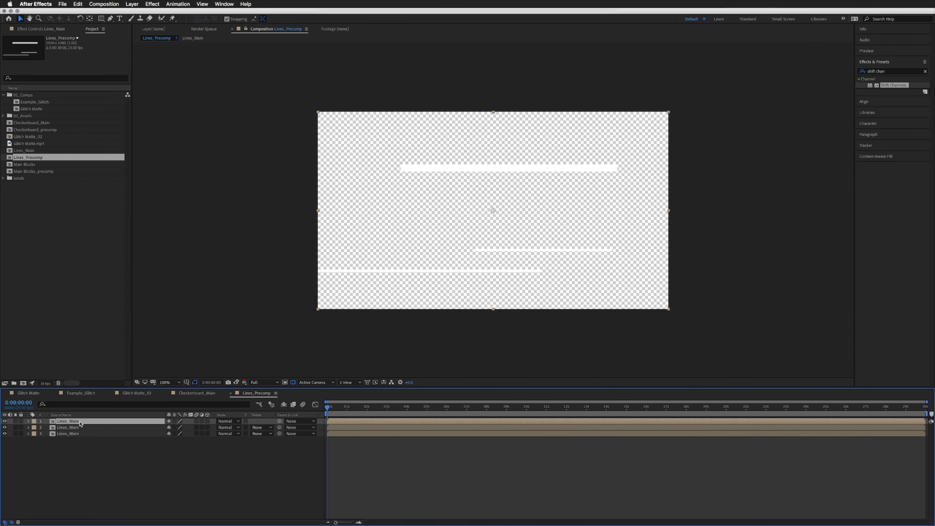
pyautogui.moveTo(894, 85); pyautogui.dragTo(117, 421)
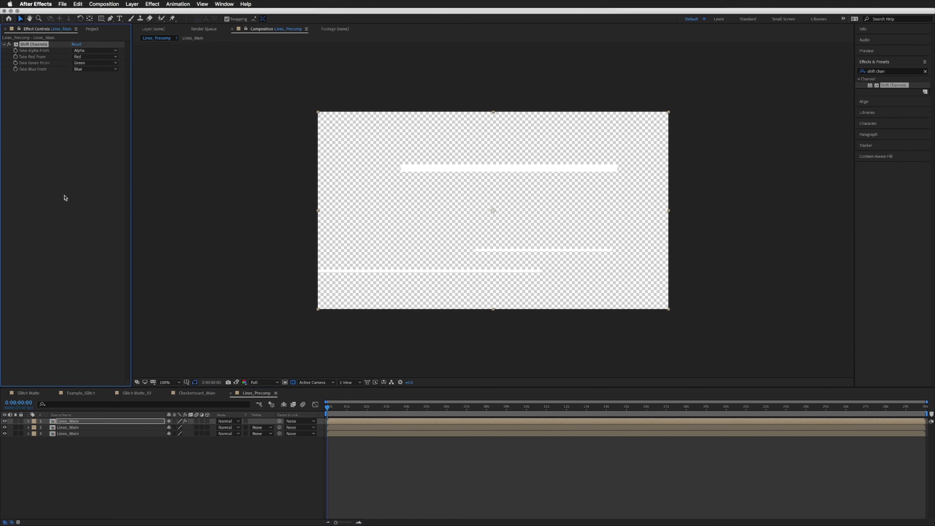
pyautogui.click(73, 428)
pyautogui.press('super+v')
pyautogui.click(70, 434)
pyautogui.press('super+v')
pyautogui.click(64, 423)
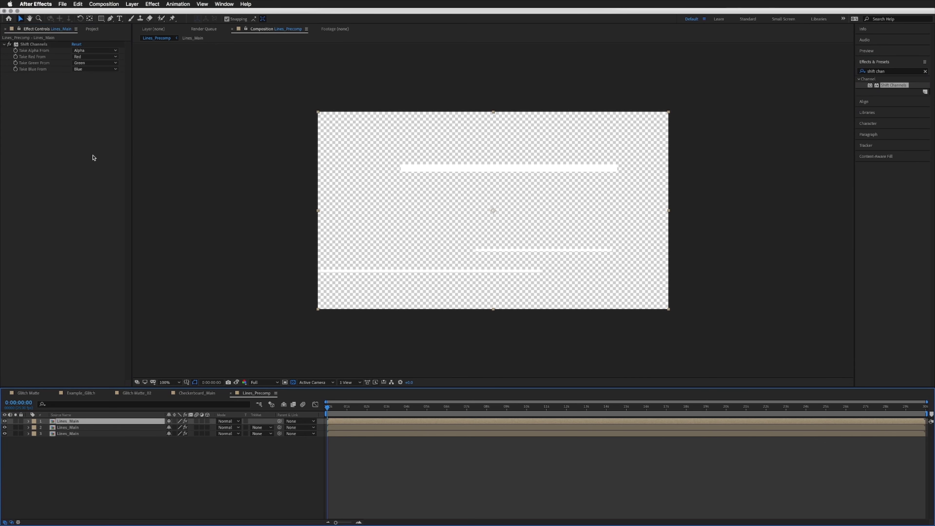
# Step: Make the top Lines_Main layer red only by setting Take Green From and Take Blue From to Full Off
pyautogui.click(95, 63)
pyautogui.click(88, 132)
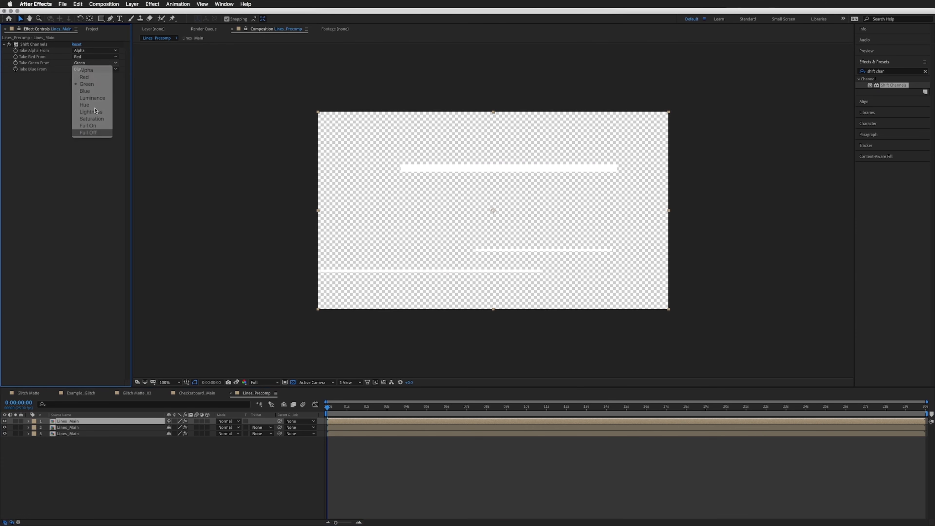
pyautogui.click(94, 68)
pyautogui.click(106, 390)
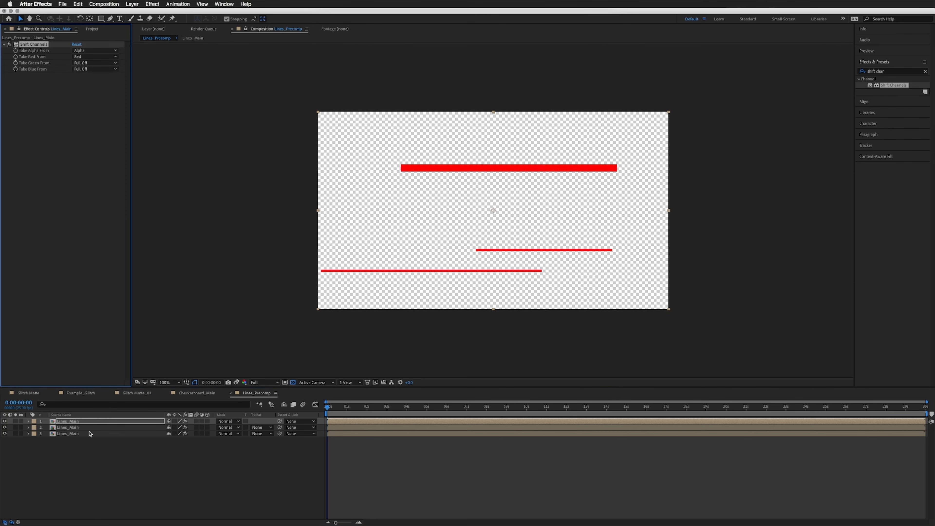
# Step: Make the second Lines_Main layer green only by setting Take Red From and Take Blue From to Full Off
pyautogui.click(85, 427)
pyautogui.click(94, 57)
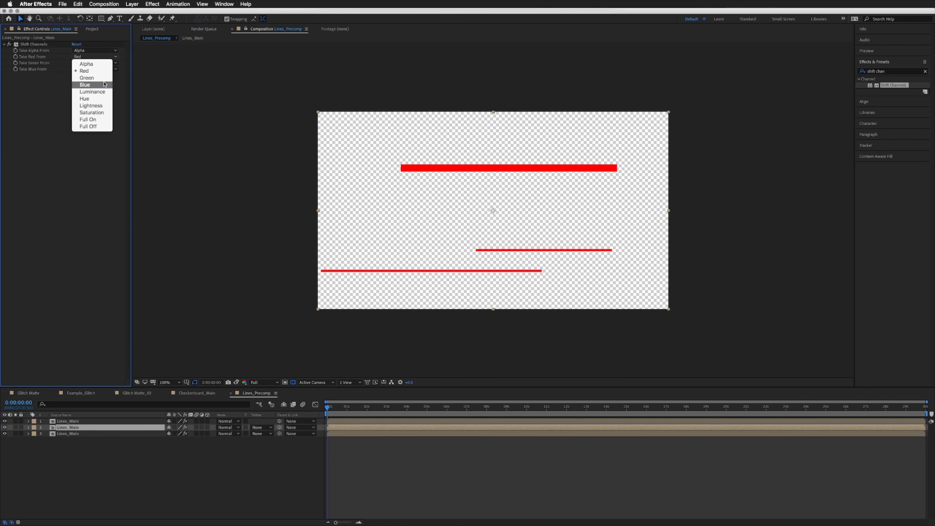
pyautogui.click(100, 135)
pyautogui.click(89, 56)
pyautogui.click(88, 126)
pyautogui.click(94, 69)
pyautogui.click(84, 354)
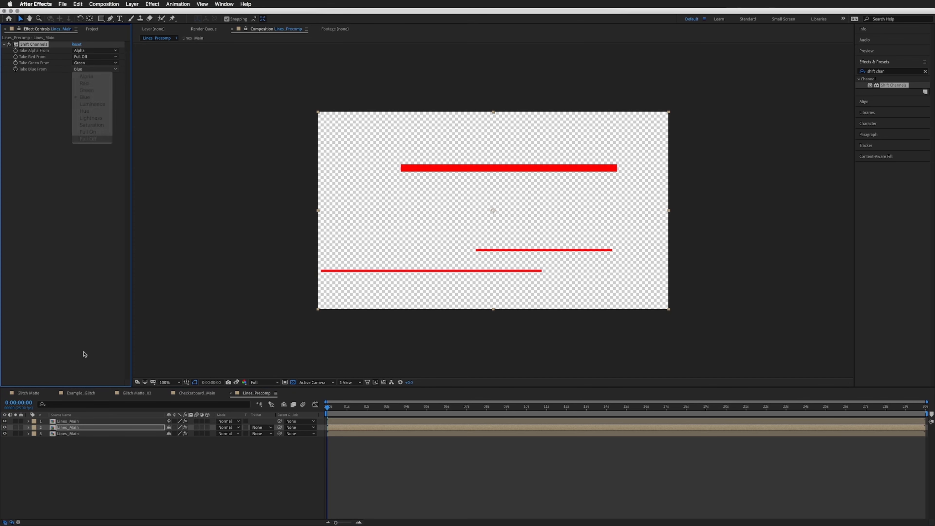
# Step: Make the third Lines_Main layer blue only by setting Take Green From and Take Red From to Full Off
pyautogui.click(75, 434)
pyautogui.click(89, 64)
pyautogui.click(90, 133)
pyautogui.click(82, 57)
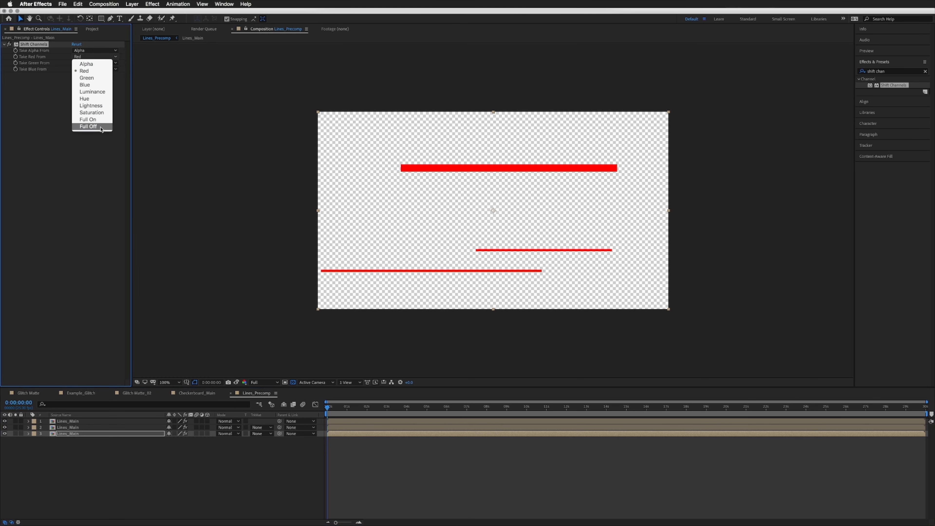
pyautogui.click(101, 126)
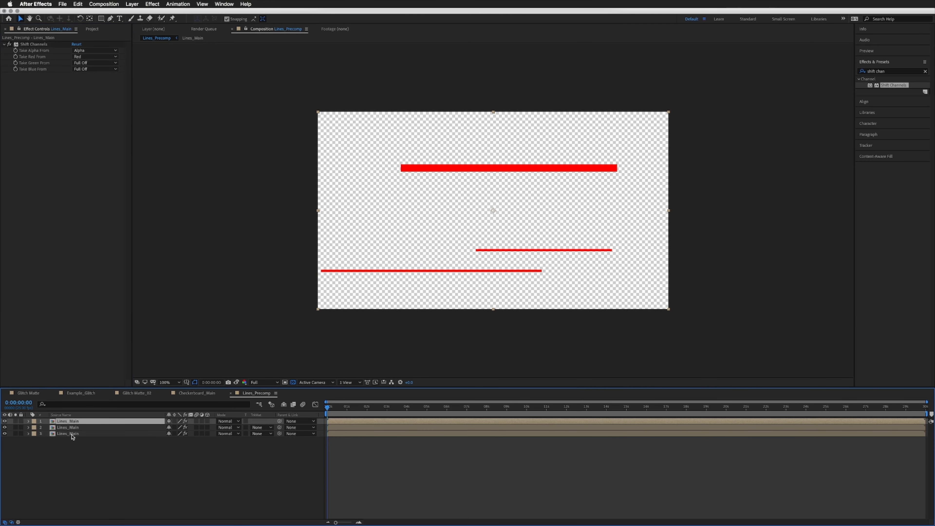
# Step: Set the blending mode of all three Lines_Main layers to Screen and deselect them
pyautogui.press('super+a')
pyautogui.click(232, 422)
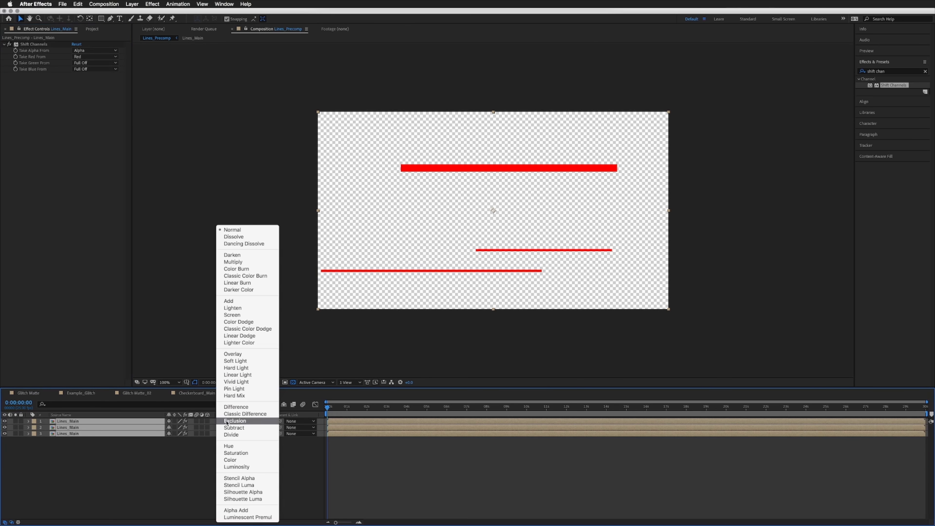
pyautogui.click(245, 315)
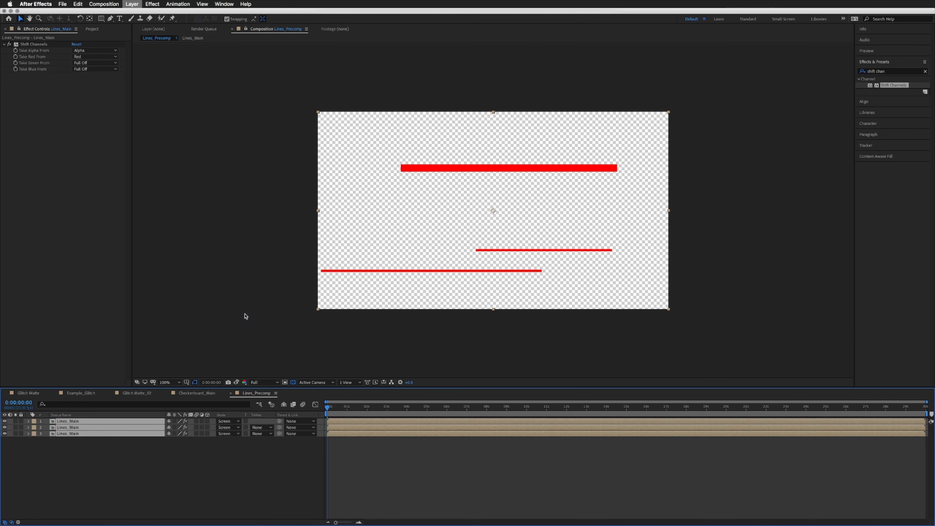
pyautogui.click(47, 469)
# Step: Add the expression wiggle(5,5) to the Position of the top Lines_Main layer and preview the colour split
pyautogui.click(77, 422)
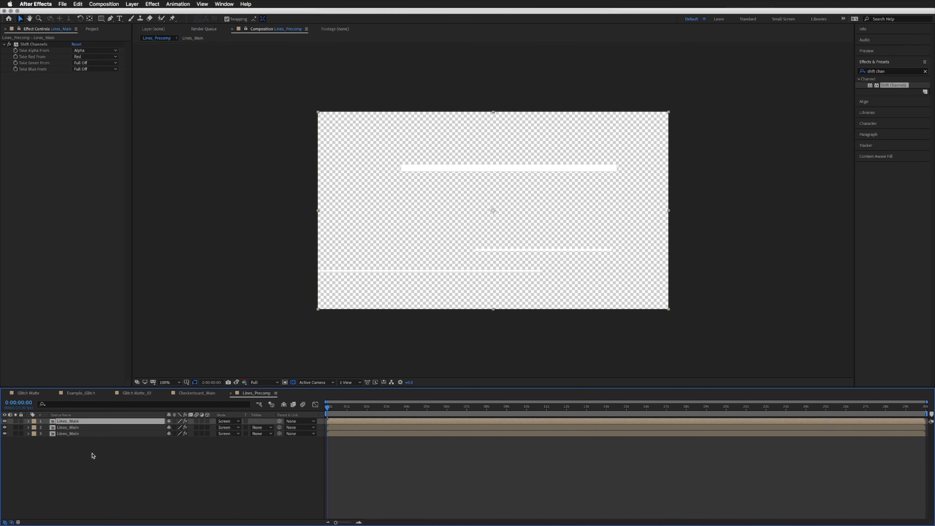
pyautogui.press('p')
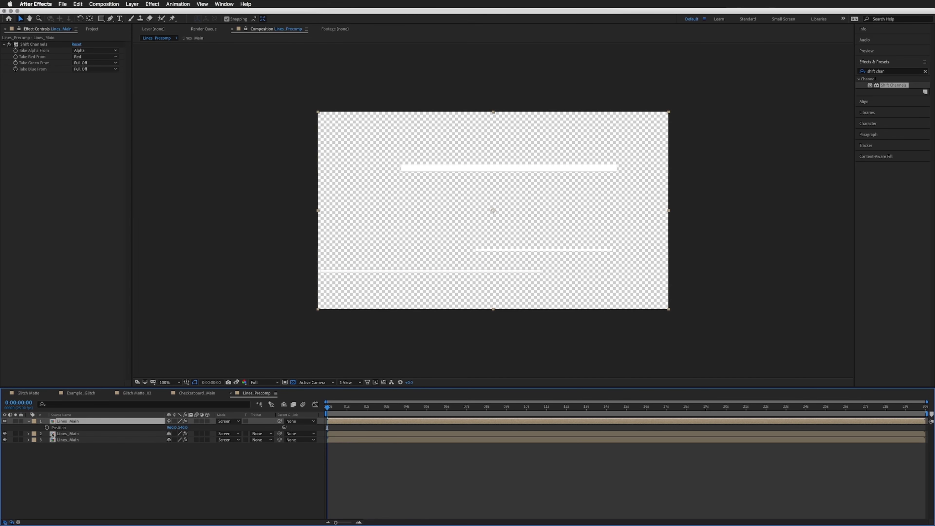
pyautogui.keyDown('alt'); pyautogui.click(47, 428); pyautogui.keyUp('alt')
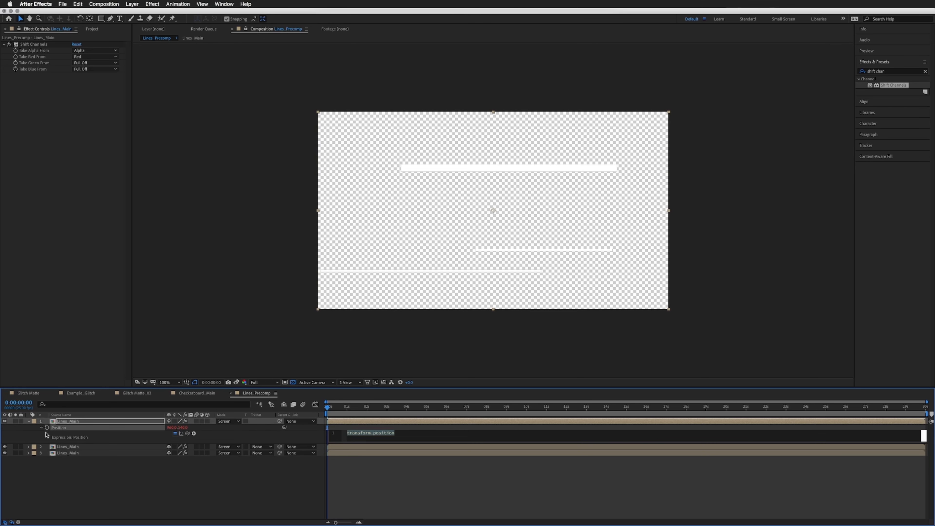
pyautogui.write('wiggl')
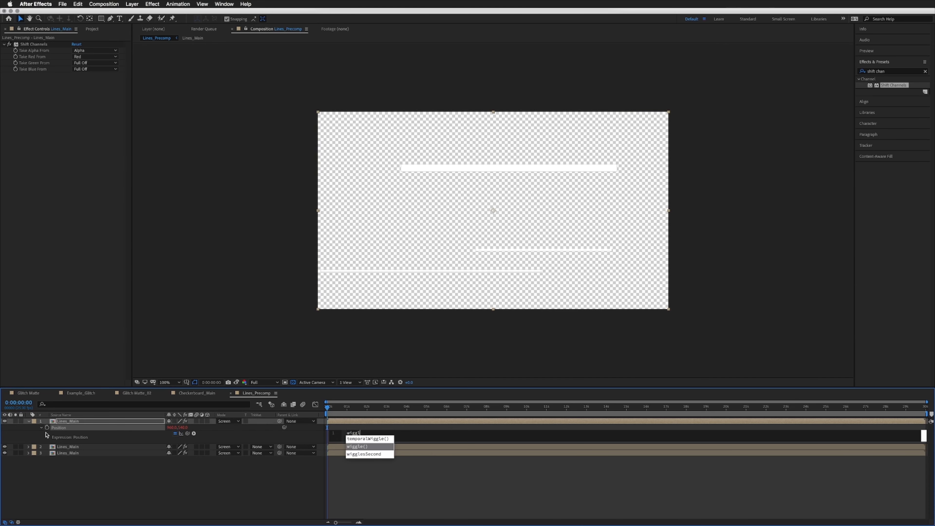
pyautogui.write('e')
pyautogui.press('Return')
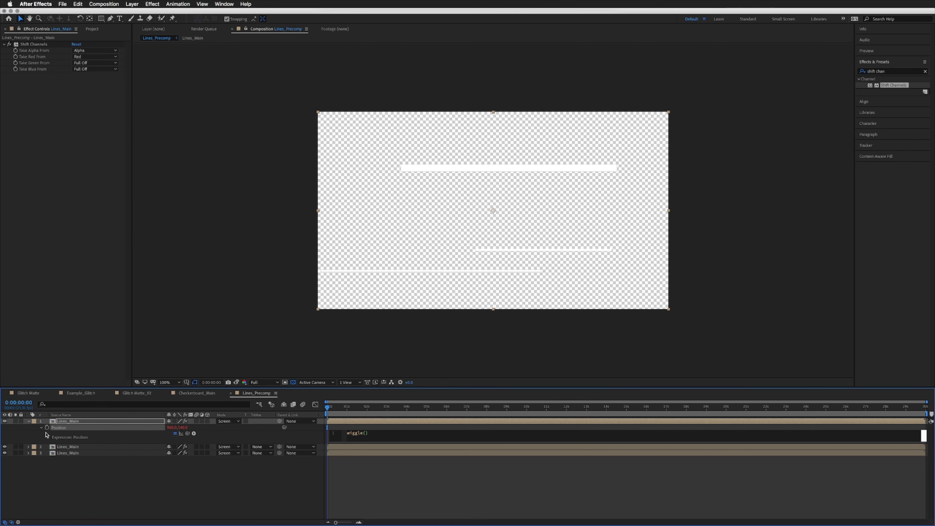
pyautogui.write('5,5')
pyautogui.click(319, 414)
pyautogui.press('space')
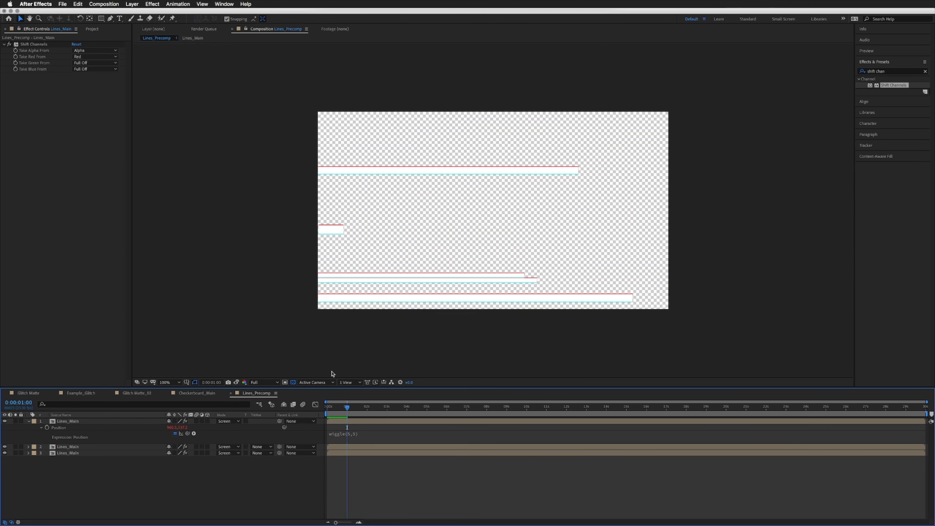
# Step: Change the Position expression of the top Lines_Main layer to wiggle(5,3) and preview the result
pyautogui.click(372, 442)
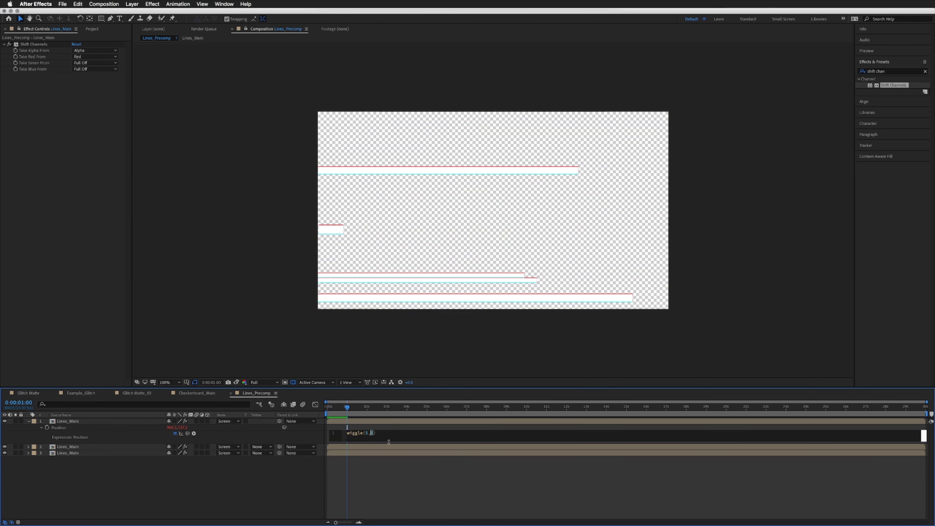
pyautogui.click(386, 428)
pyautogui.press('space')
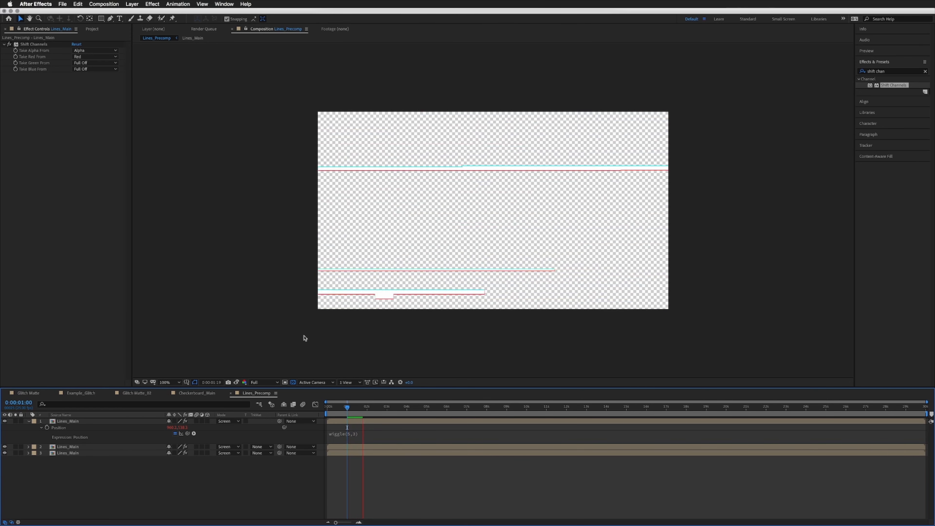
pyautogui.press('space')
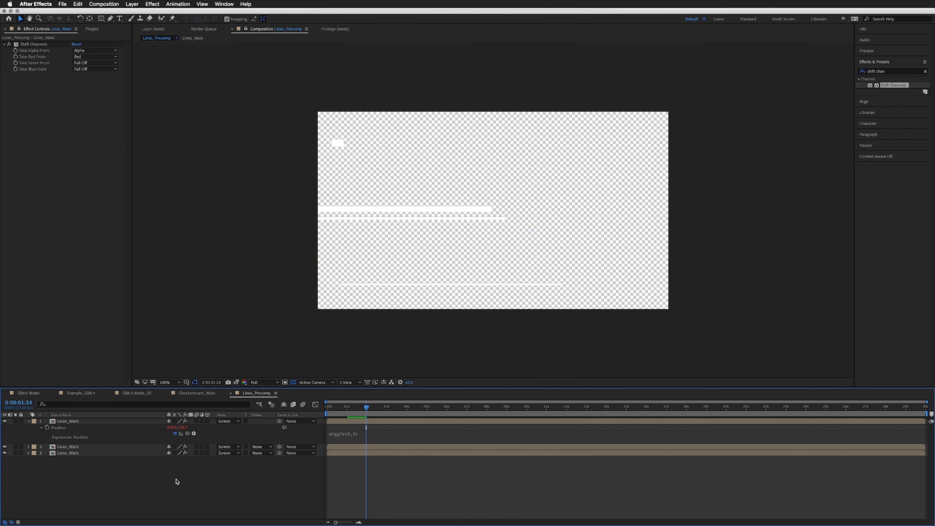
# Step: Place Lines_Main as the top layer of the Glitch Matte_02 composition and set its blending mode to Screen
pyautogui.click(145, 395)
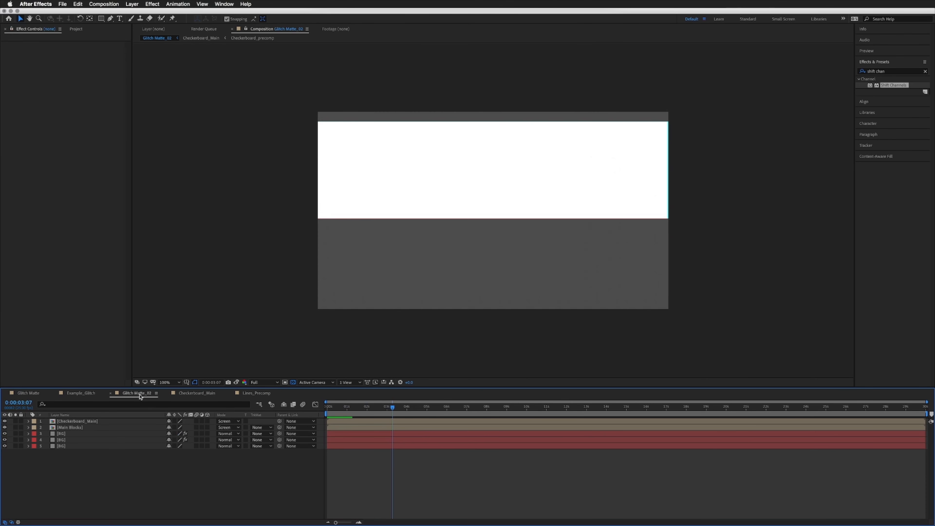
pyautogui.click(75, 29)
pyautogui.moveTo(29, 151); pyautogui.dragTo(81, 420)
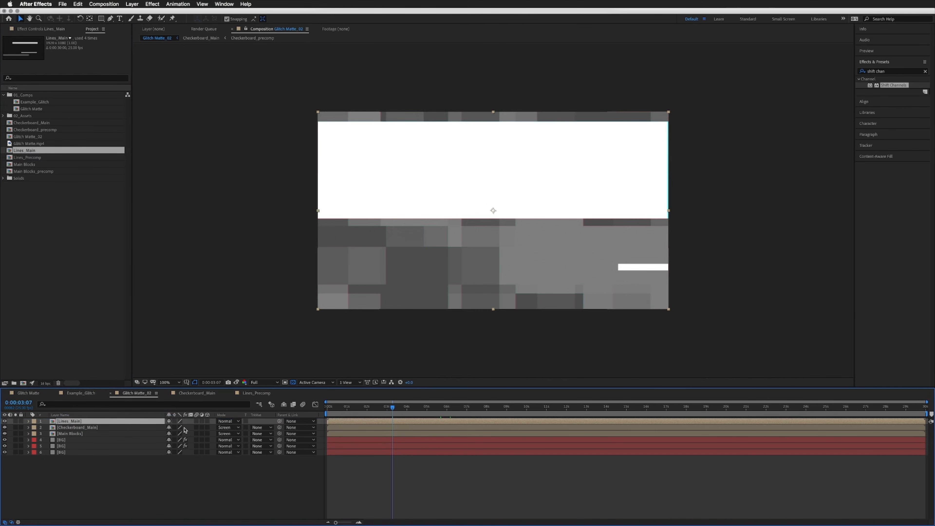
pyautogui.click(226, 421)
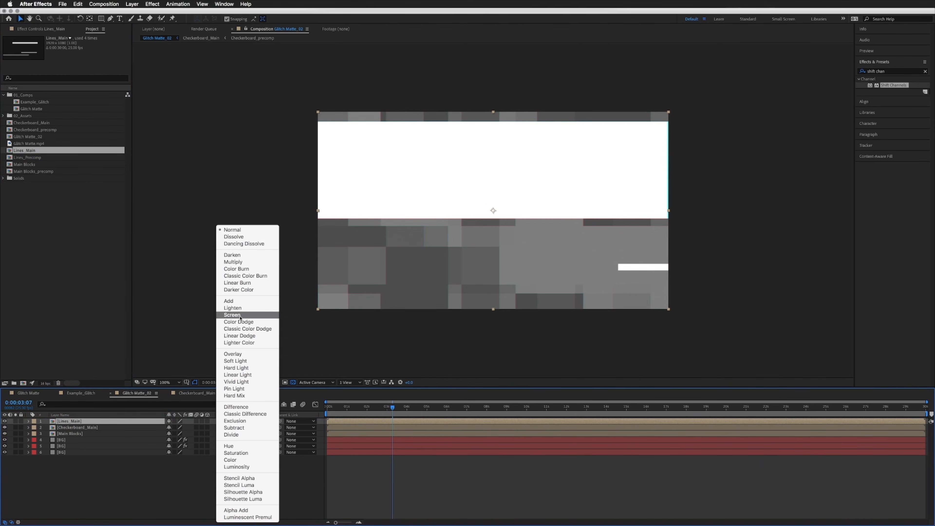
pyautogui.click(232, 315)
# Step: Preview the Glitch Matte_02 composition from about 2:07 and again from about 2:14 to check the added lines
pyautogui.moveTo(393, 408); pyautogui.dragTo(373, 409)
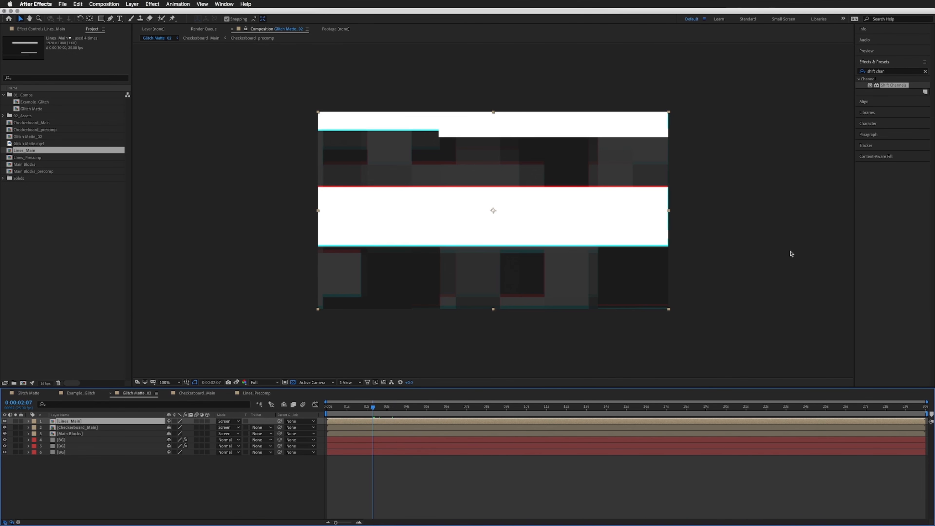
pyautogui.press('space')
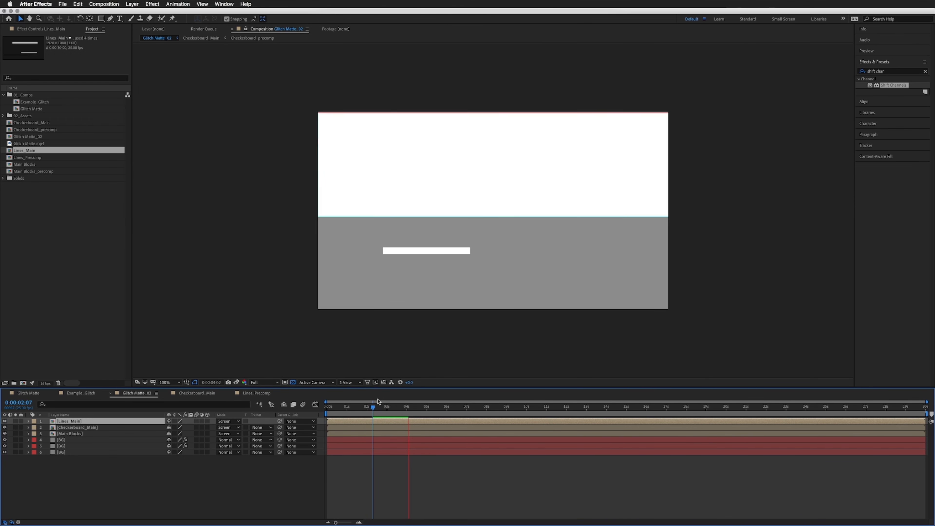
pyautogui.click(403, 482)
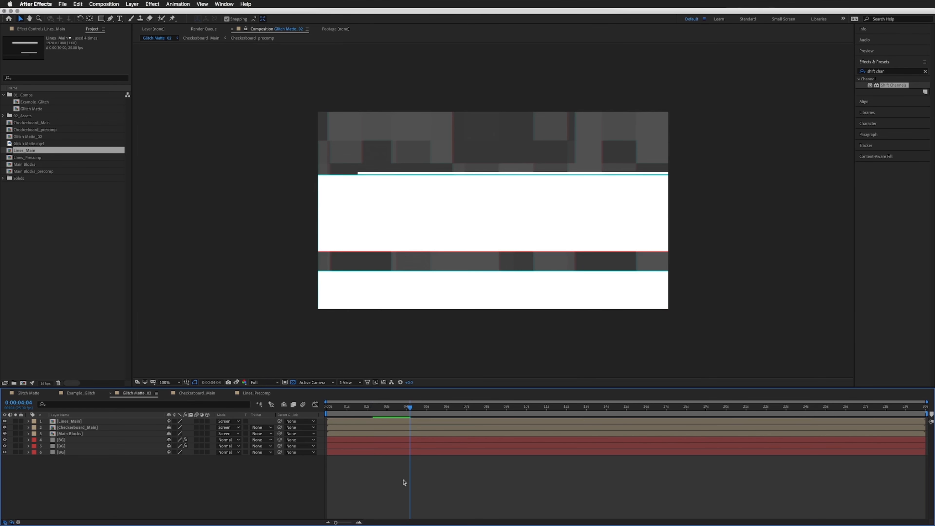
pyautogui.click(379, 409)
pyautogui.press('space')
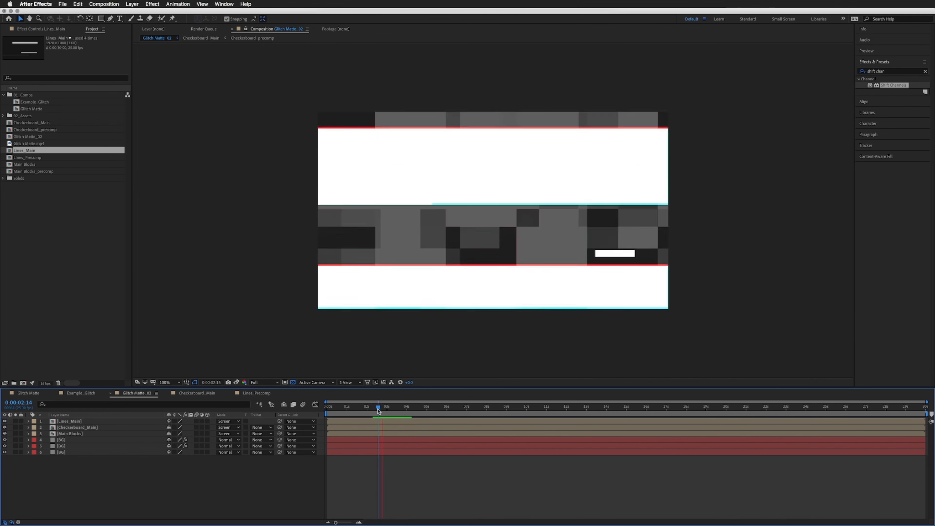
pyautogui.press('space')
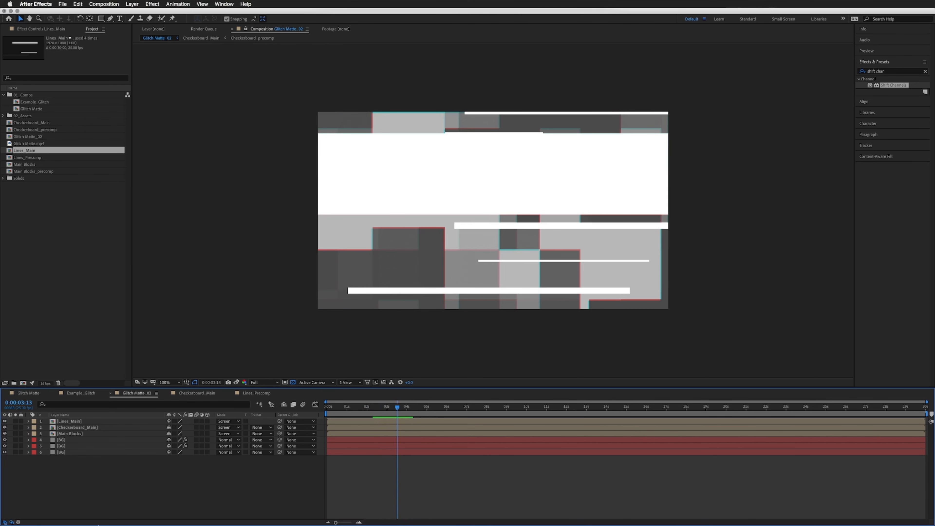
# Step: Preview the Glitch Matte_02 composition from about 2:12, and return the playhead to the start
pyautogui.click(376, 410)
pyautogui.press('space')
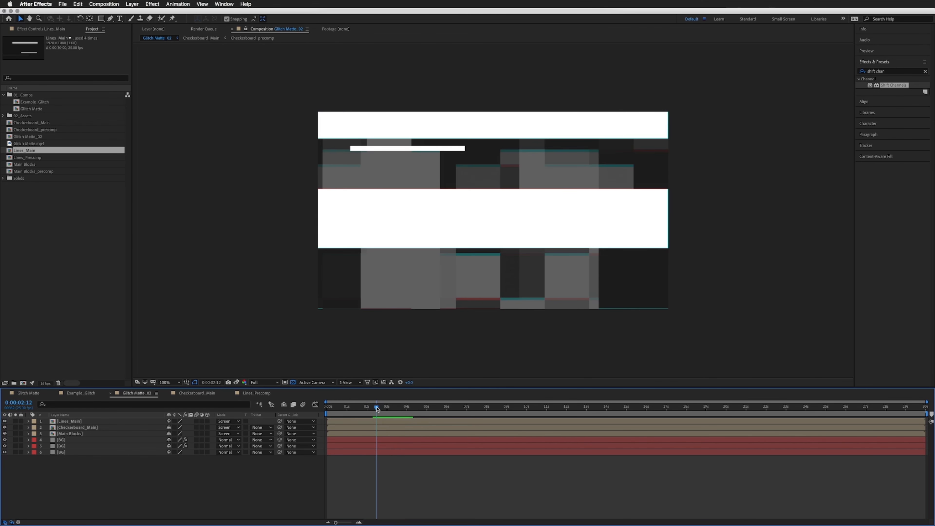
pyautogui.press('space')
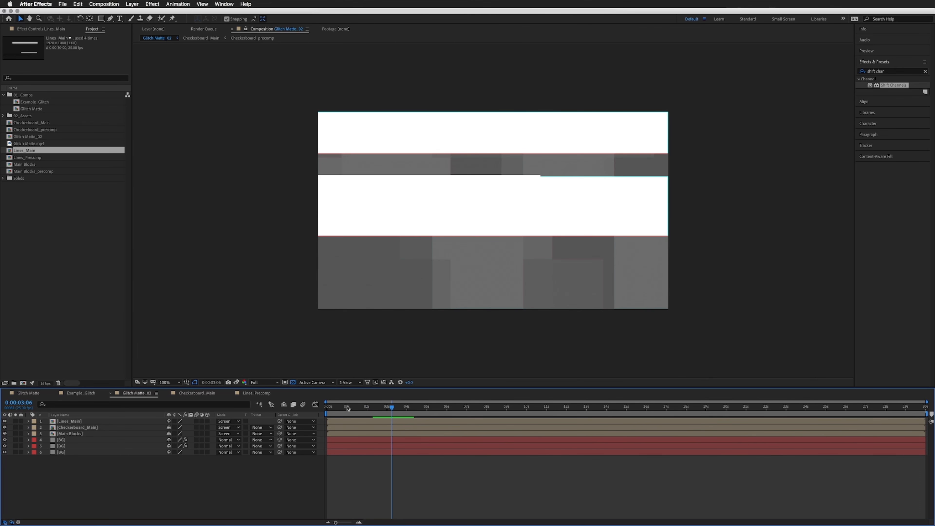
pyautogui.press('Home')
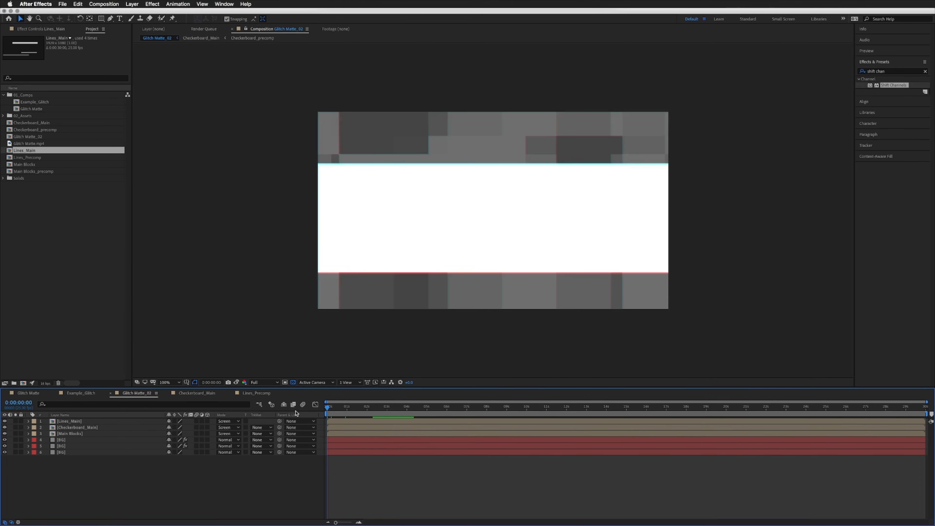
# Step: Place the Glitch Matte_02 composition directly below the Glitch text layer in Example_Glitch and hide it
pyautogui.click(26, 393)
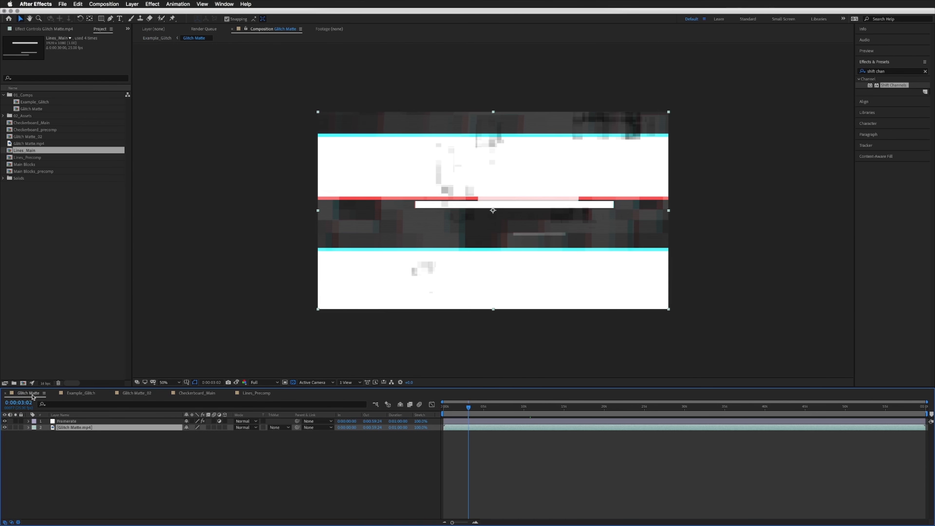
pyautogui.click(81, 393)
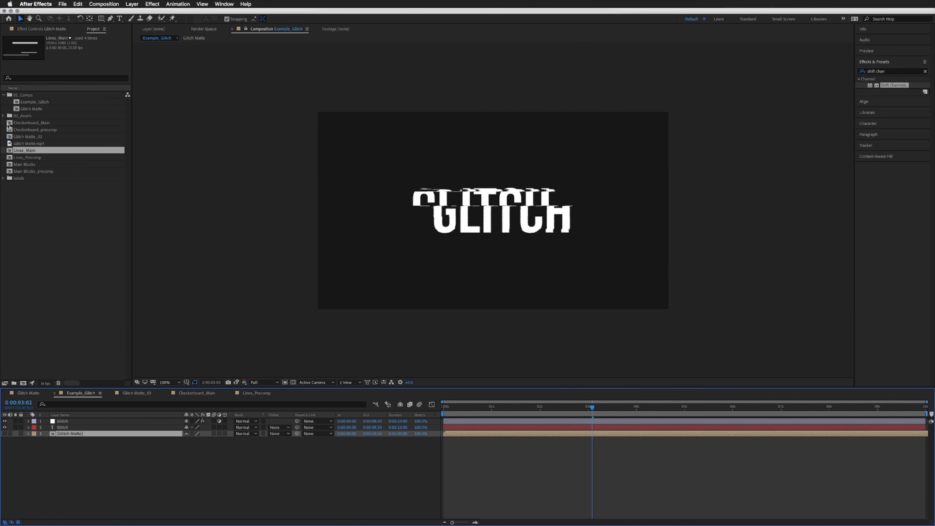
pyautogui.moveTo(34, 137); pyautogui.dragTo(76, 435)
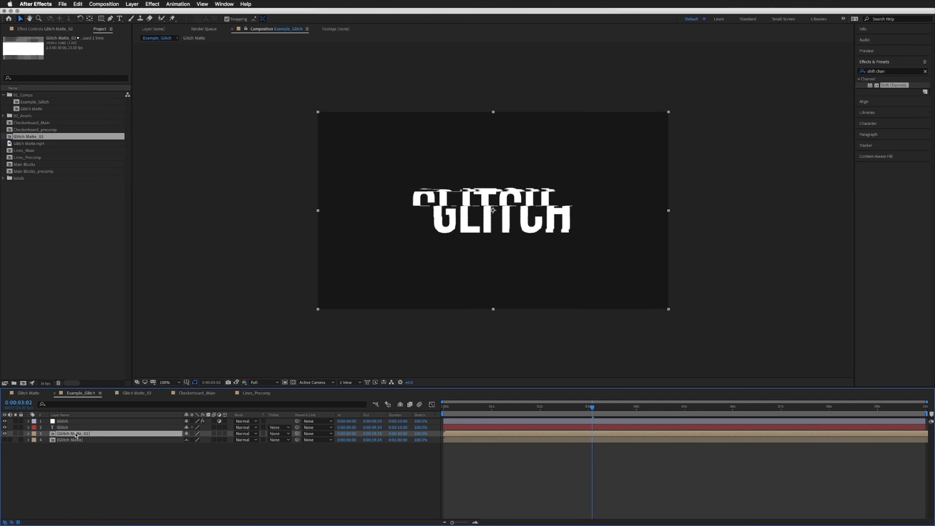
pyautogui.click(5, 433)
# Step: Set the Displacement Map Layer of the top Glitch adjustment layer's Displacement Map effect to Glitch Matte_02
pyautogui.click(69, 421)
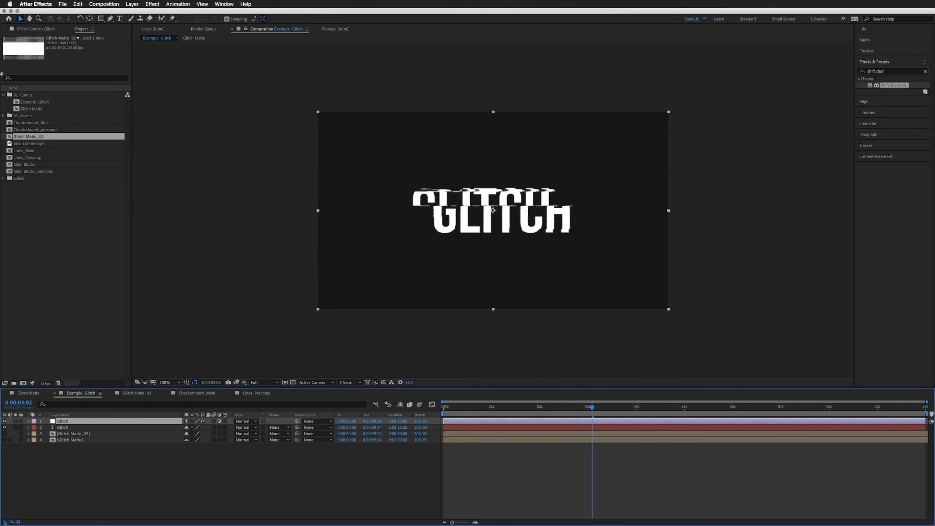
pyautogui.click(23, 29)
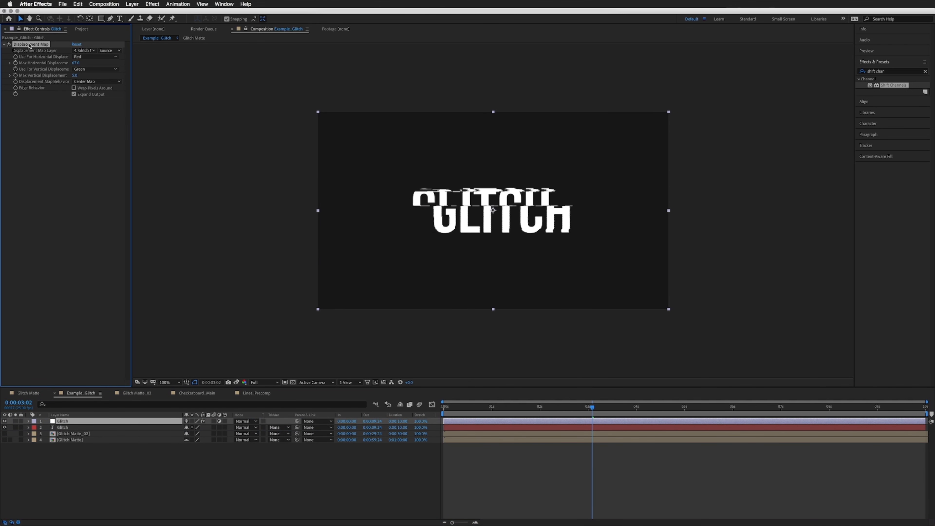
pyautogui.click(90, 51)
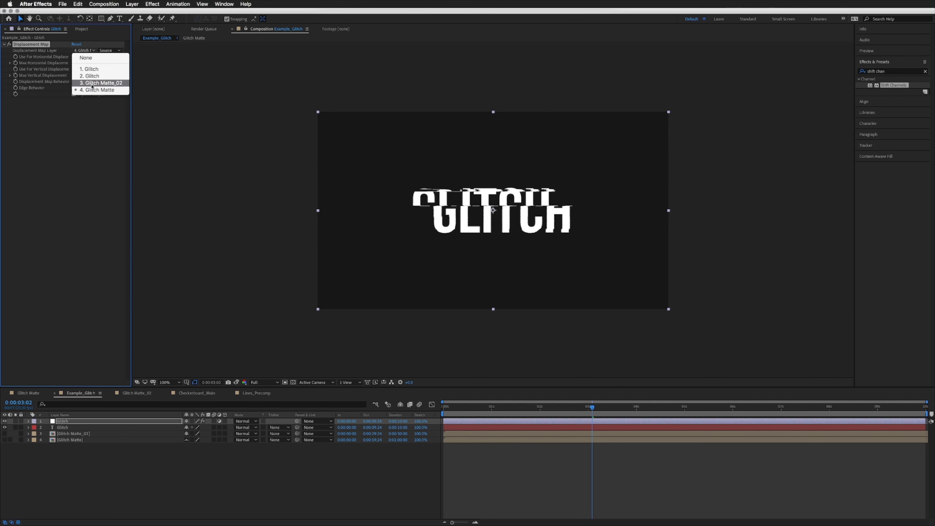
pyautogui.click(103, 83)
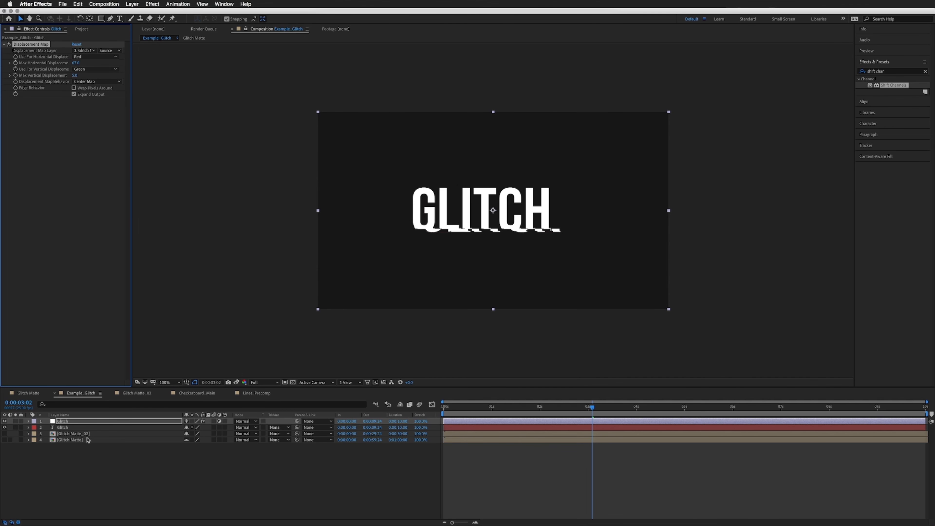
# Step: Preview the Example_Glitch composition to check the text displaced by the new matte
pyautogui.click(78, 434)
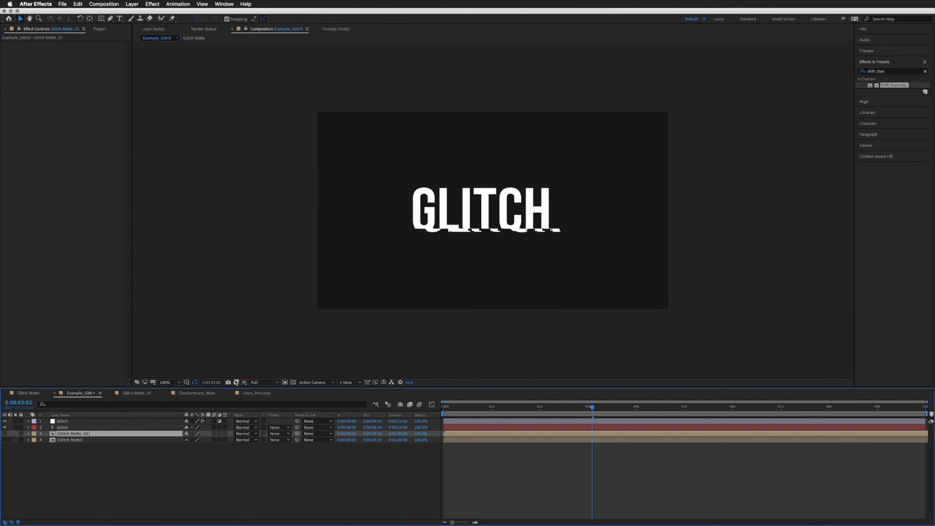
pyautogui.click(504, 462)
pyautogui.press('space')
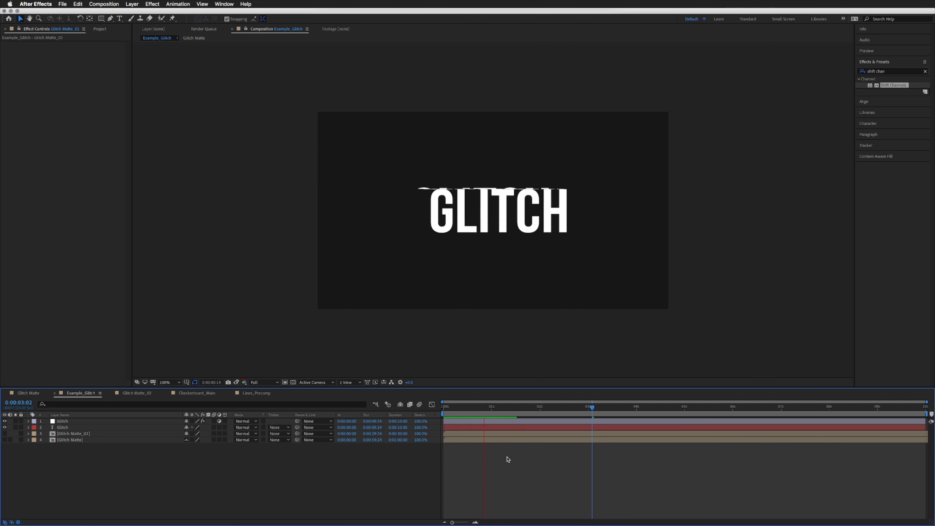
pyautogui.press('space')
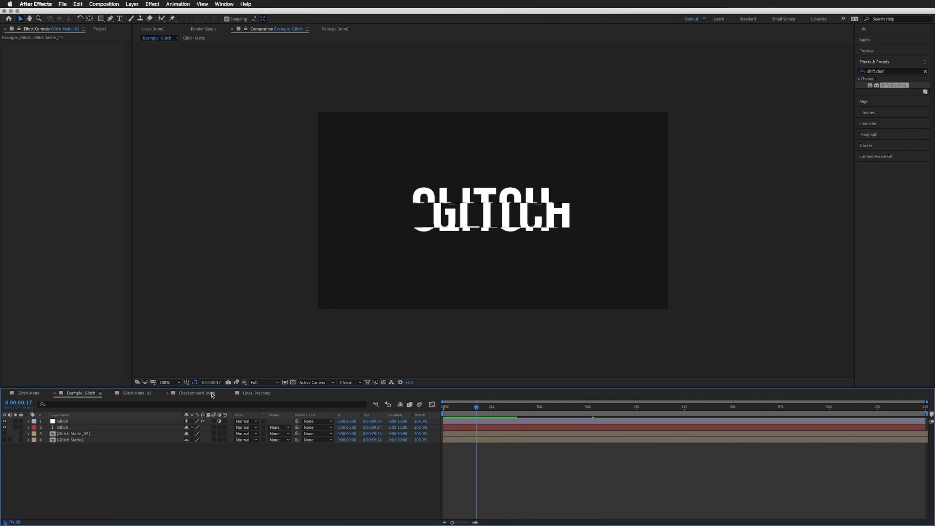
# Step: Open the Glitch Matte_02 composition and add a new adjustment layer above all its layers
pyautogui.doubleClick(75, 435)
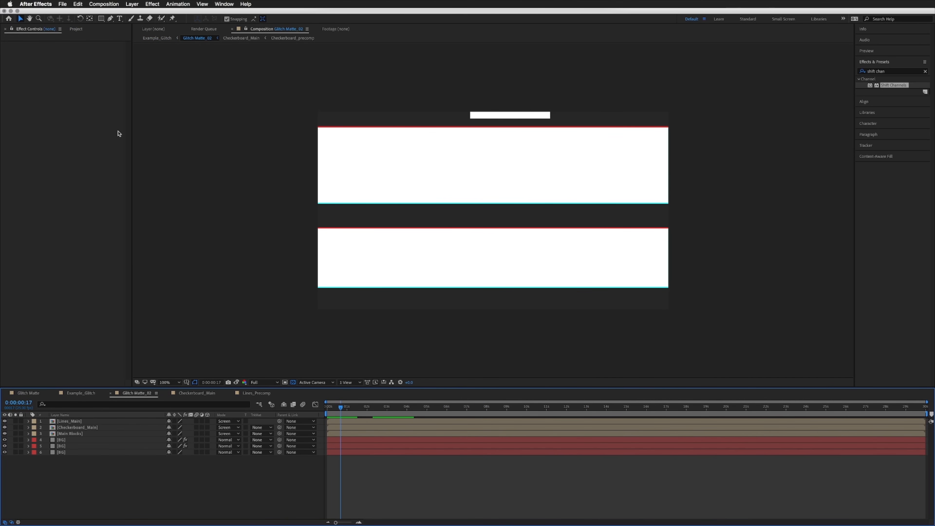
pyautogui.click(132, 3)
pyautogui.moveTo(155, 13)
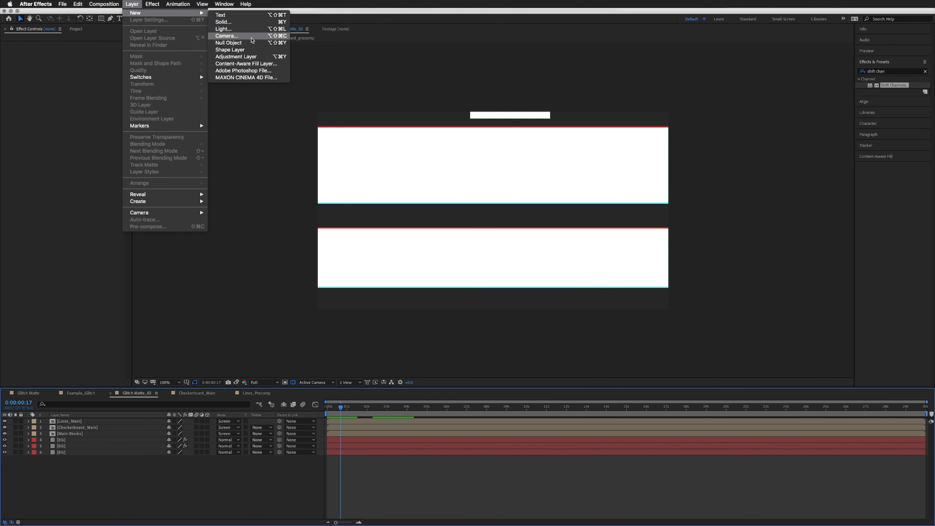
pyautogui.click(249, 57)
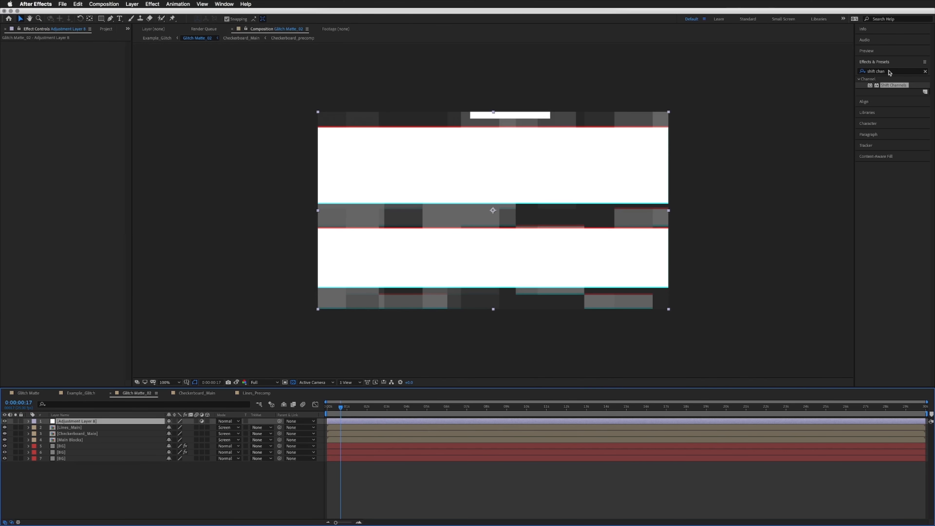
# Step: Apply Posterize Time to the new adjustment layer and set its Frame Rate to 10
pyautogui.click(889, 73)
pyautogui.write('poster')
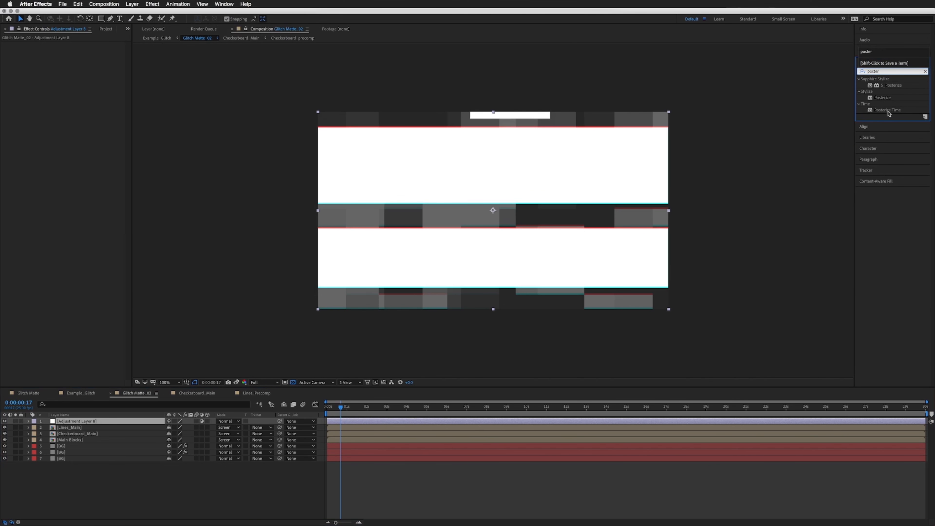
pyautogui.moveTo(888, 110); pyautogui.dragTo(105, 422)
pyautogui.click(75, 51)
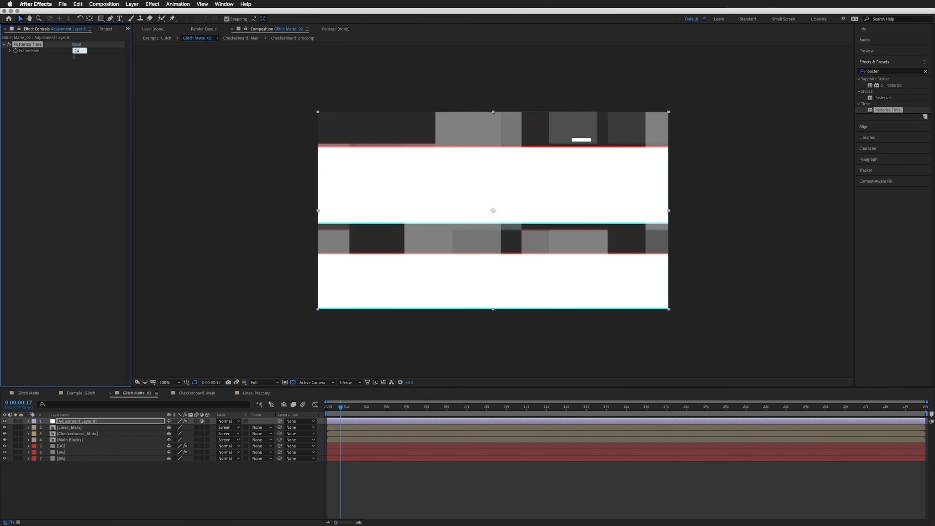
pyautogui.press('Return')
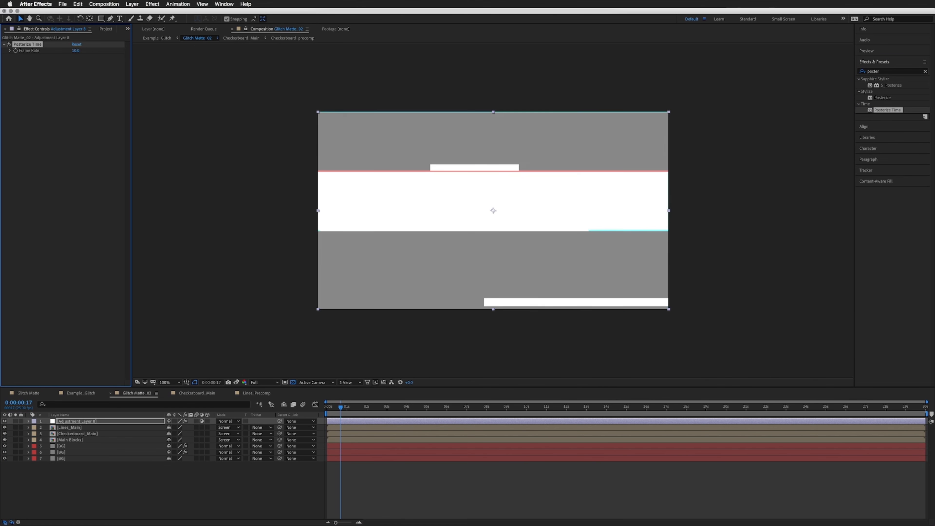
pyautogui.click(360, 483)
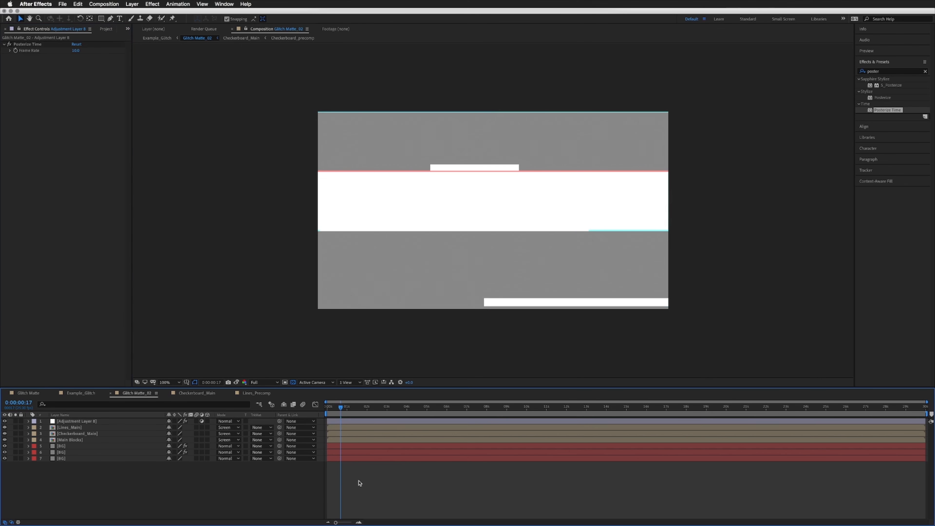
# Step: Preview the Example_Glitch composition again to check the posterized glitch on the text
pyautogui.click(84, 393)
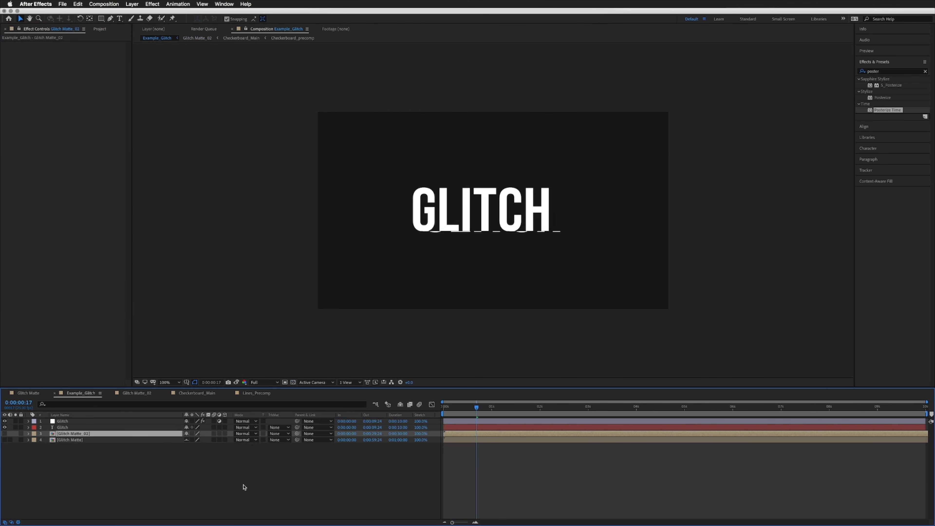
pyautogui.click(477, 459)
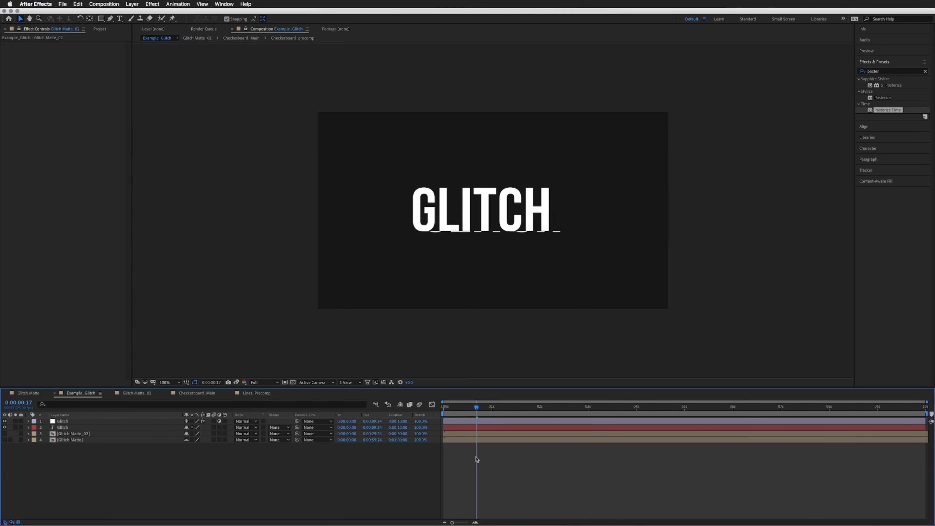
pyautogui.press('space')
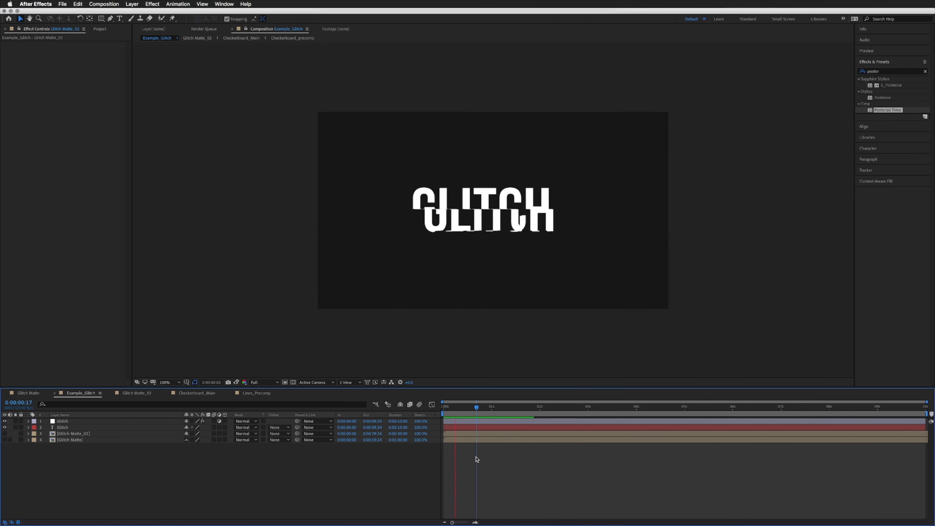
pyautogui.press('space')
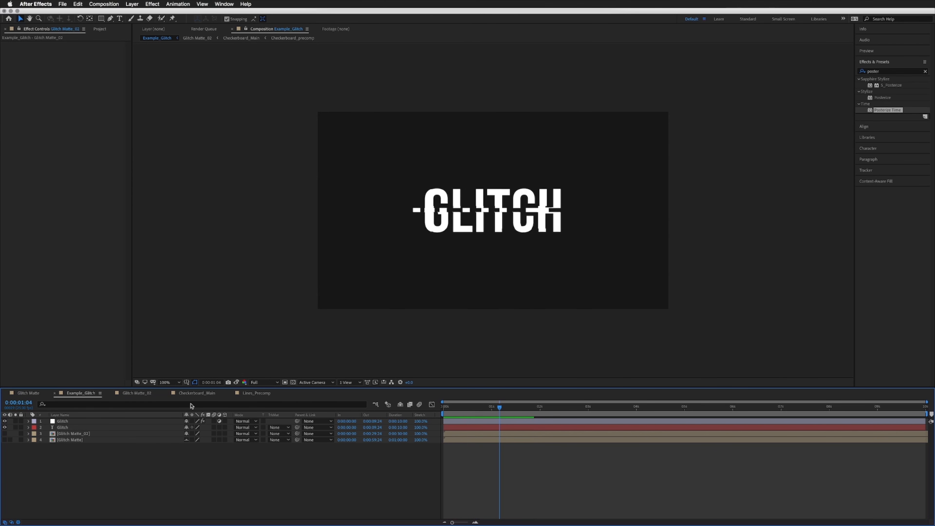
# Step: Add a second adjustment layer to Glitch Matte_02 and place it below the Posterize Time adjustment layer
pyautogui.click(150, 395)
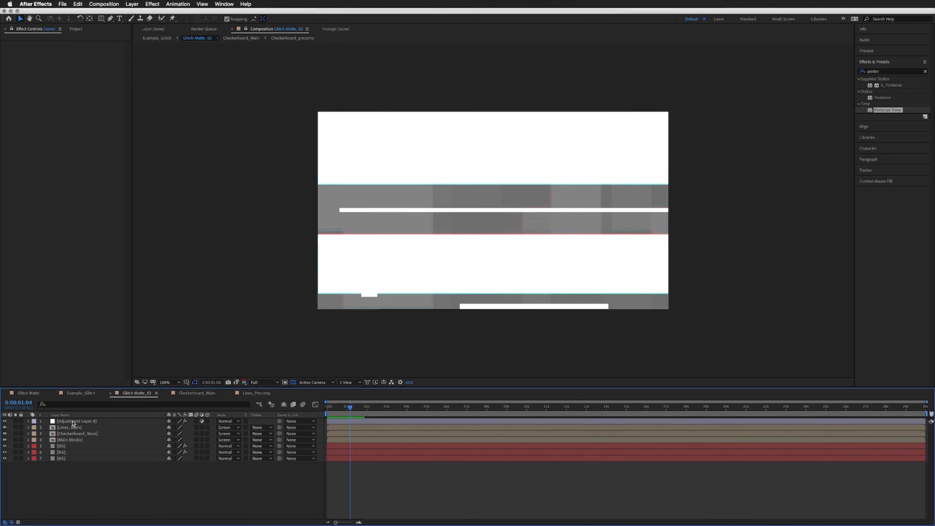
pyautogui.press('super+alt+y')
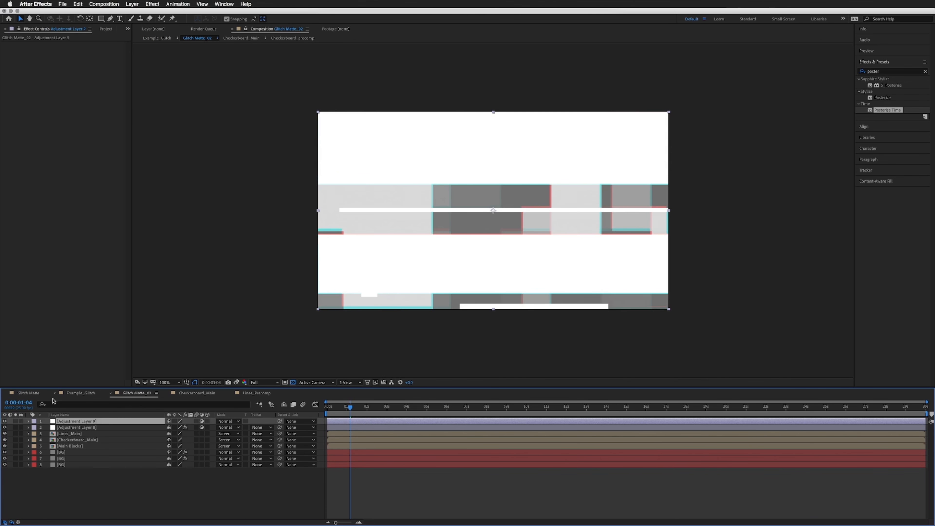
pyautogui.moveTo(69, 421); pyautogui.dragTo(71, 433)
# Step: Apply the Bad TV 1 - warp animation preset to the second adjustment layer and preview the composition
pyautogui.moveTo(884, 71); pyautogui.dragTo(843, 72)
pyautogui.write('bad')
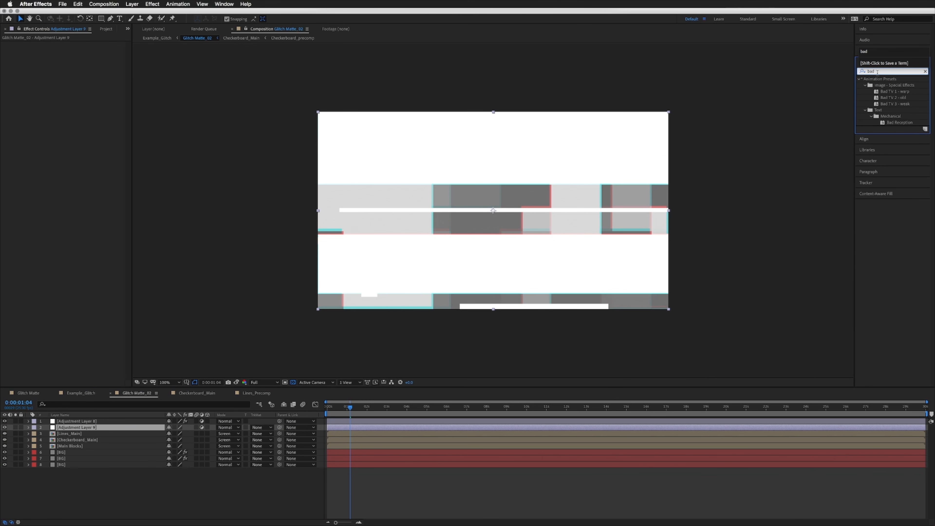
pyautogui.write(' tv')
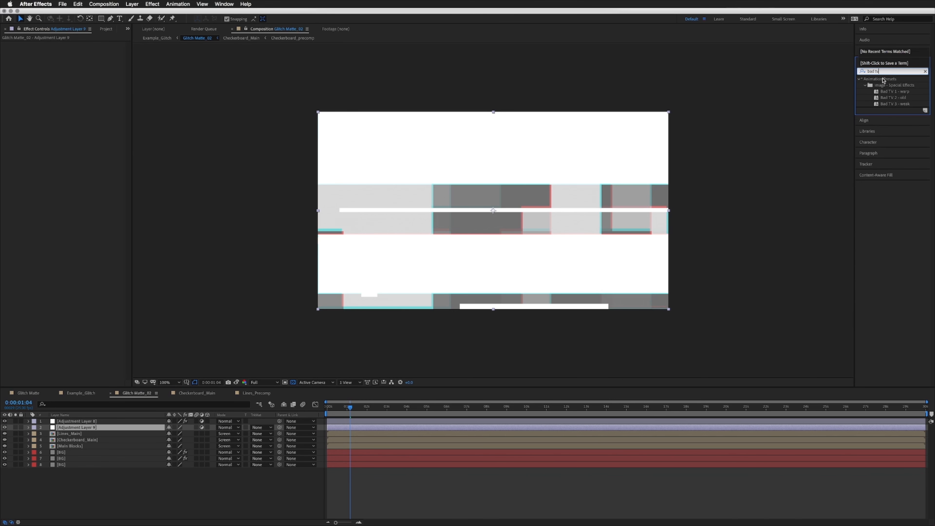
pyautogui.press('Return')
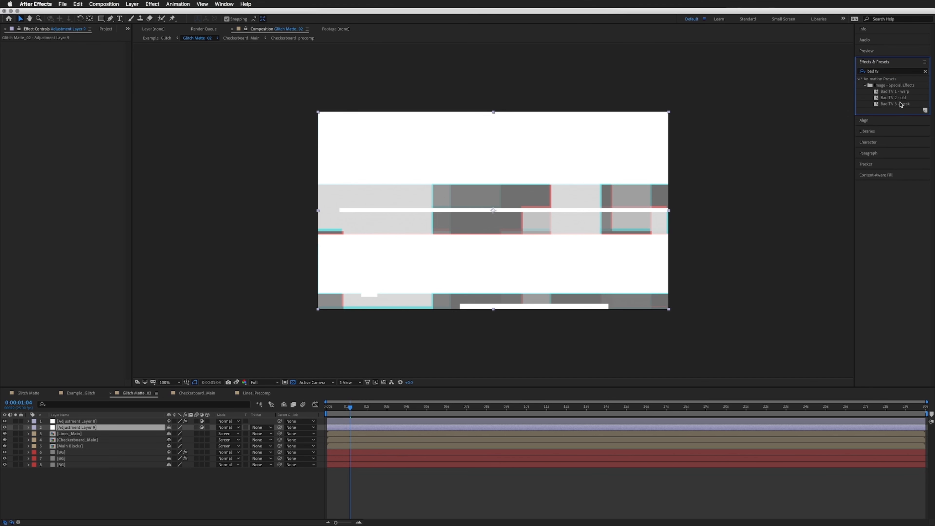
pyautogui.moveTo(901, 92); pyautogui.dragTo(72, 430)
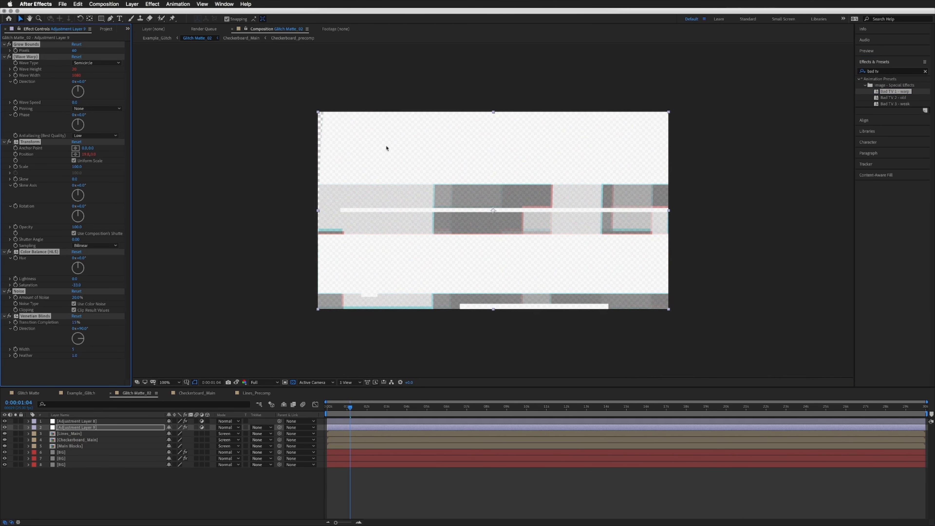
pyautogui.press('space')
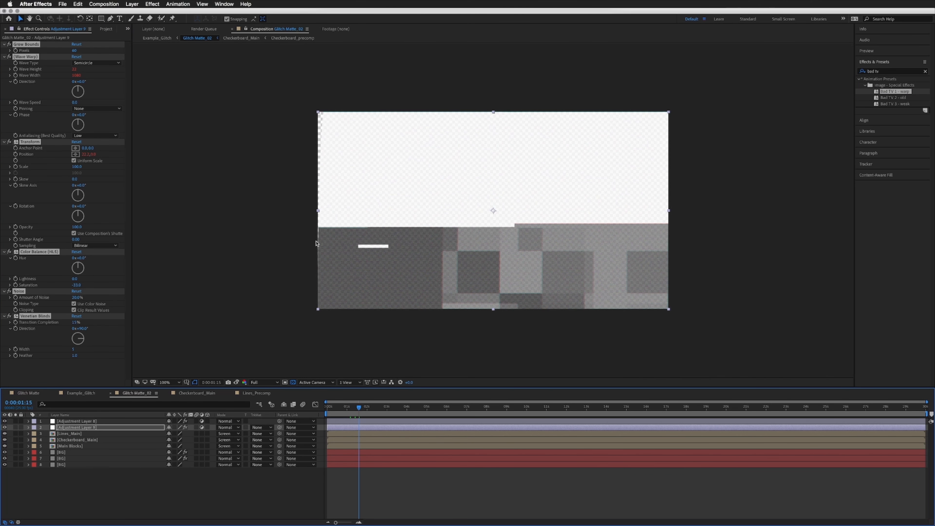
# Step: Disable the preset's Noise, Color Balance (HLS) and Transform effects on the second adjustment layer
pyautogui.click(16, 372)
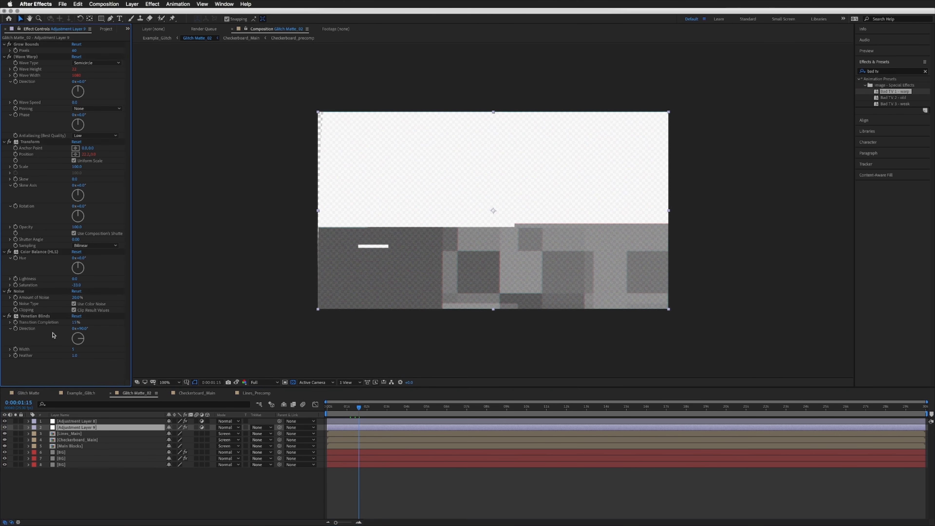
pyautogui.click(21, 292)
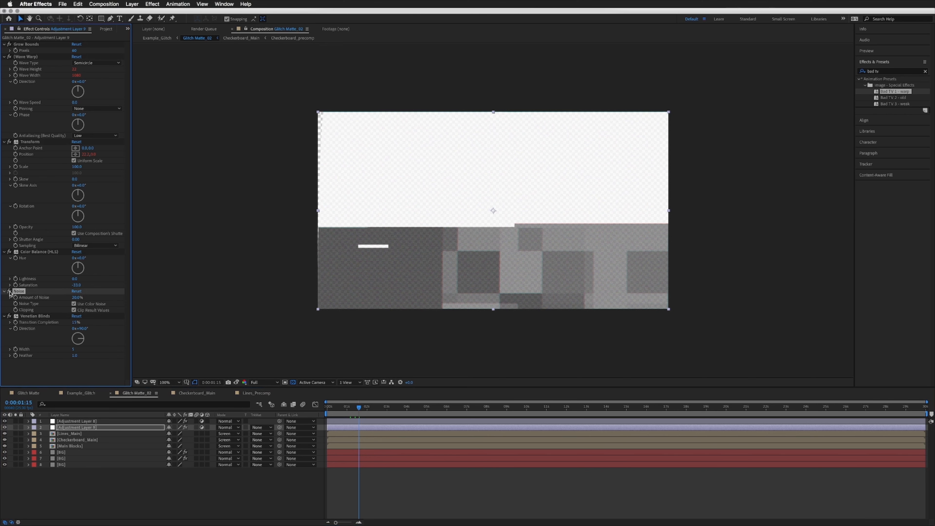
pyautogui.click(27, 253)
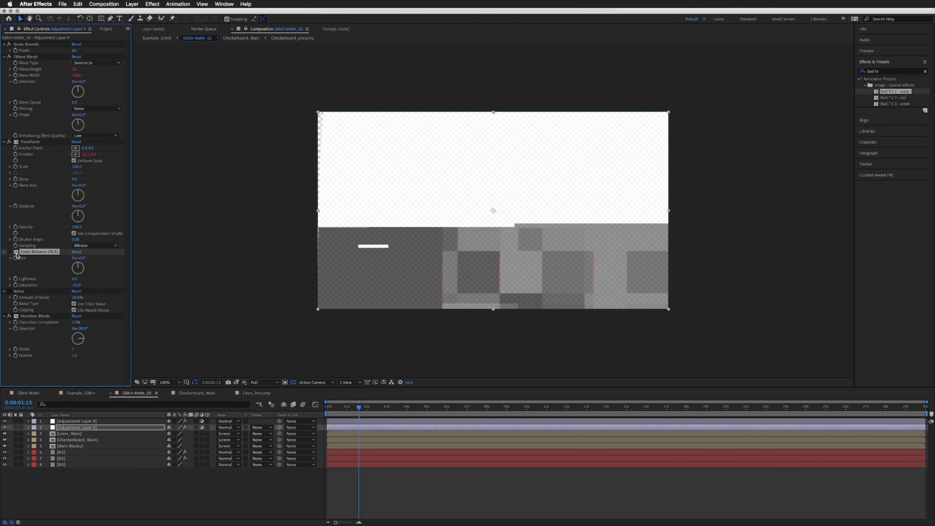
pyautogui.click(10, 142)
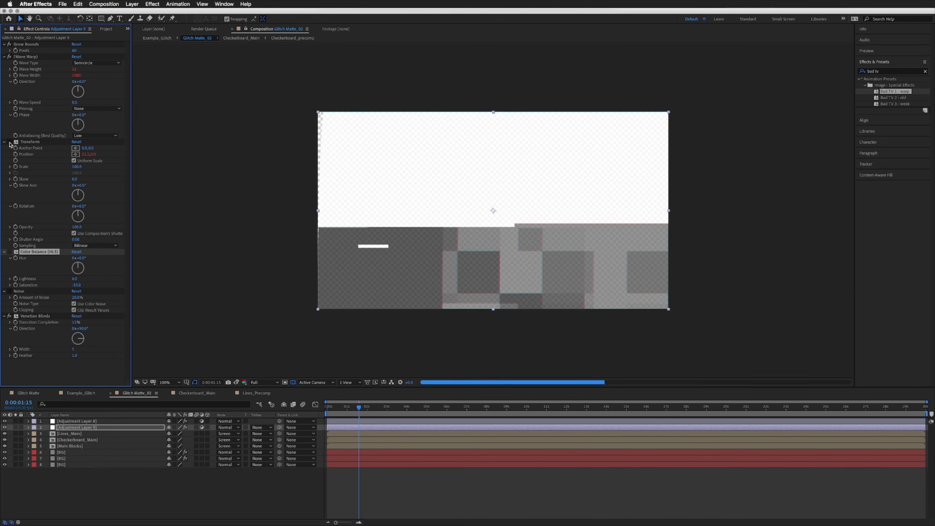
# Step: Re-enable the Transform effect on the second adjustment layer and toggle Wave Warp and Grow Bounds off and on to compare
pyautogui.click(8, 143)
pyautogui.click(8, 143)
pyautogui.click(8, 142)
pyautogui.click(25, 57)
pyautogui.click(9, 57)
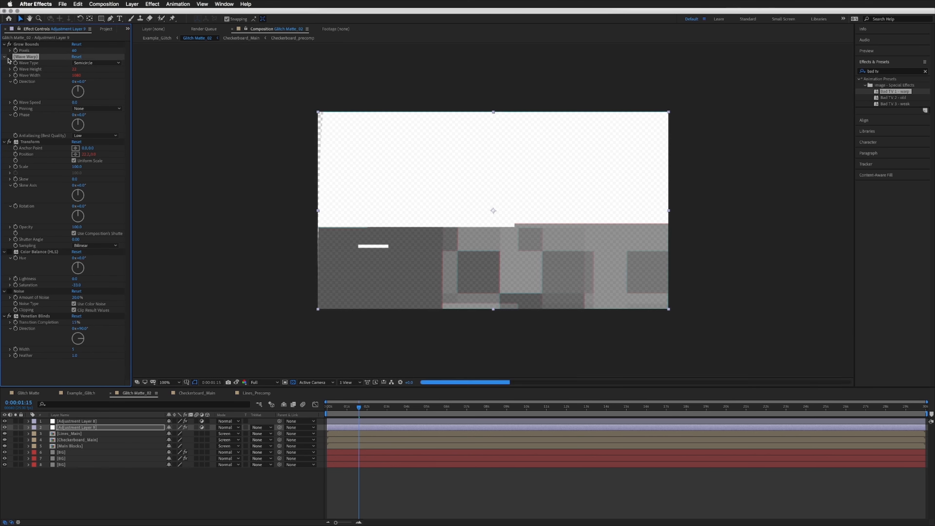
pyautogui.click(9, 57)
pyautogui.click(21, 45)
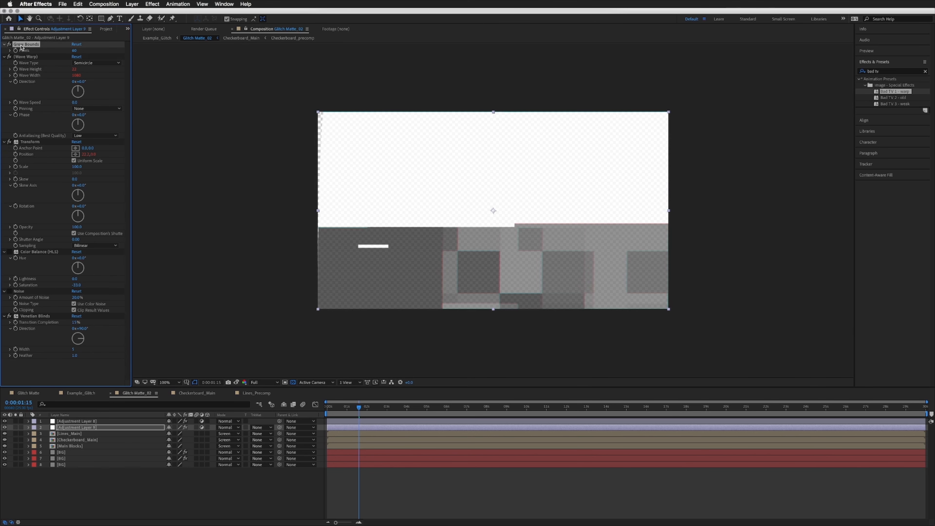
pyautogui.click(9, 44)
pyautogui.click(8, 43)
# Step: Preview Glitch Matte_02, disable the Wave Warp effect on the second adjustment layer, and check the text in Example_Glitch
pyautogui.click(360, 469)
pyautogui.press('space')
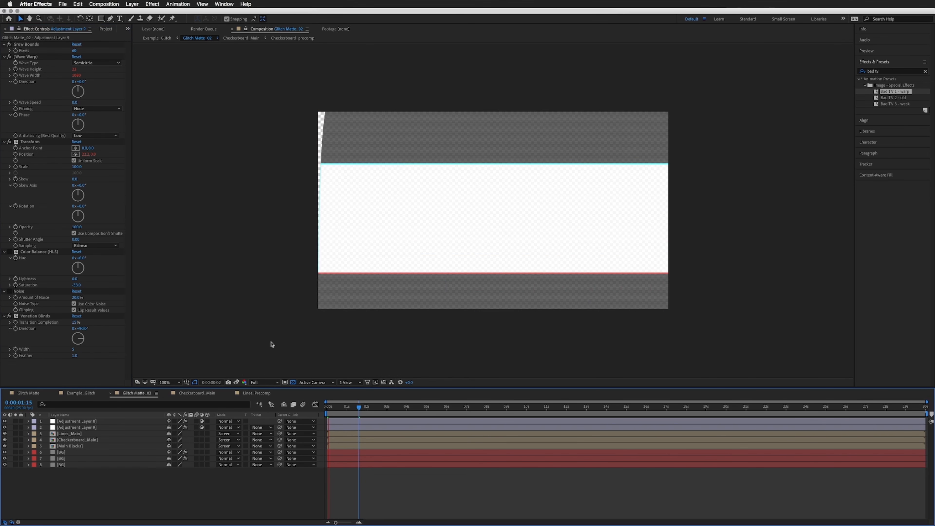
pyautogui.click(18, 57)
pyautogui.click(152, 488)
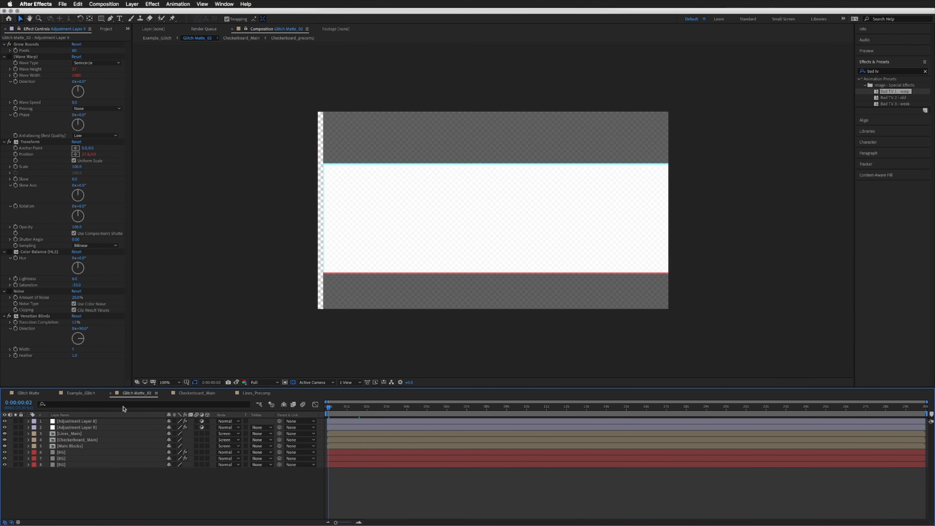
pyautogui.click(81, 393)
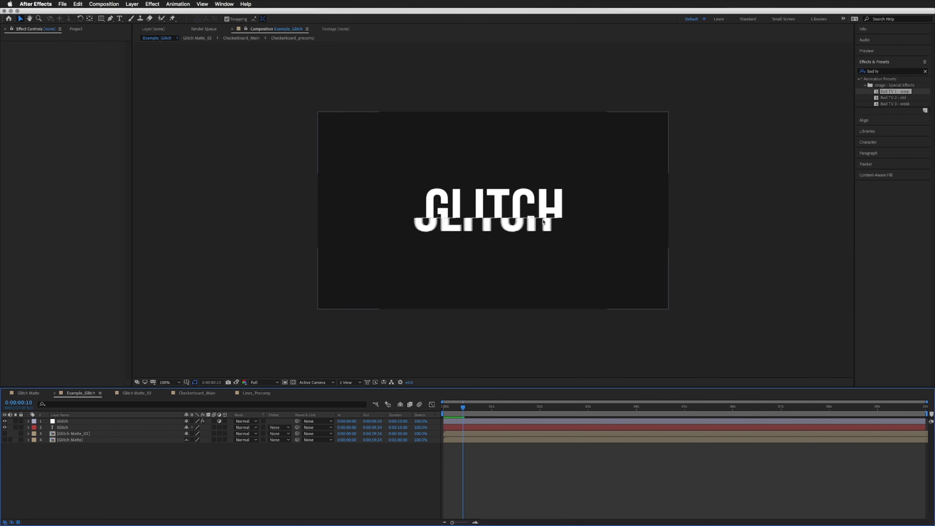
# Step: Set the Venetian Blinds Transition Completion on Glitch Matte_02's second adjustment layer to 5% and check the text in Example_Glitch
pyautogui.click(137, 393)
pyautogui.click(74, 429)
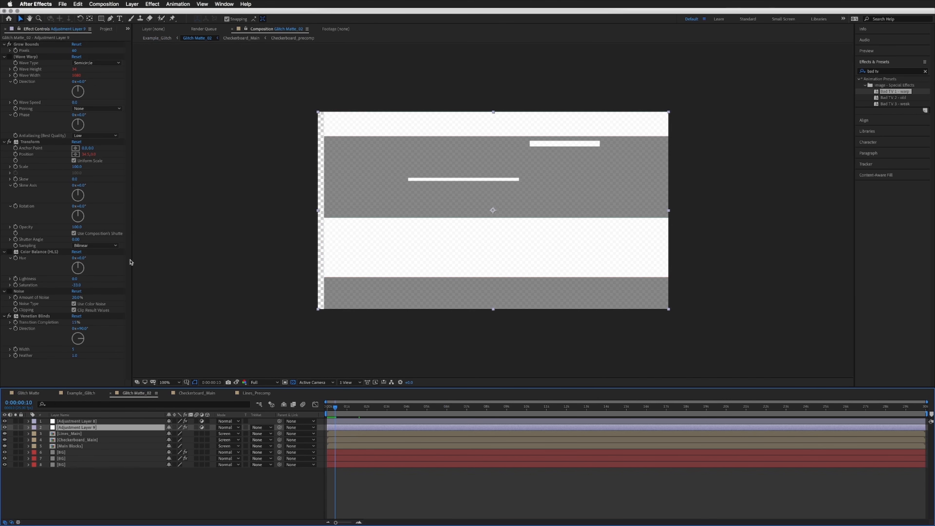
pyautogui.click(29, 316)
pyautogui.click(75, 323)
pyautogui.write('5')
pyautogui.press('Return')
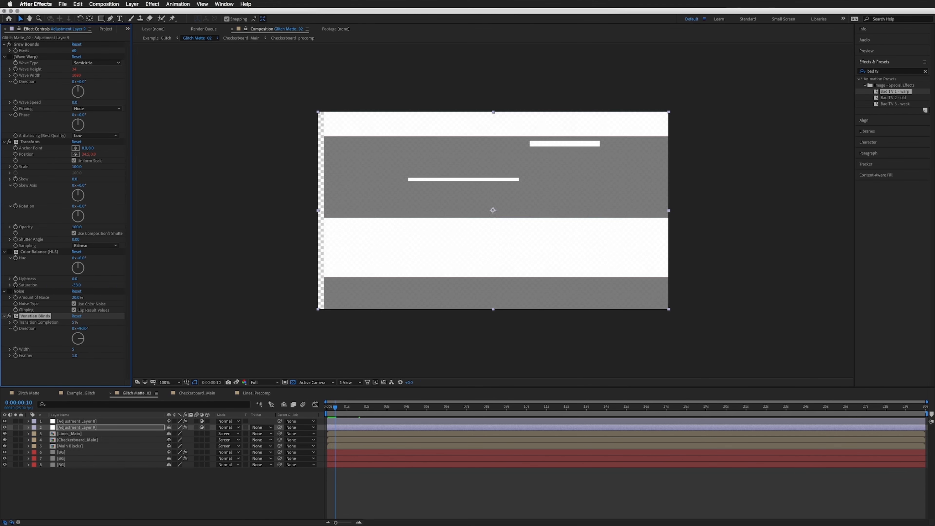
pyautogui.press('Tab')
pyautogui.click(114, 493)
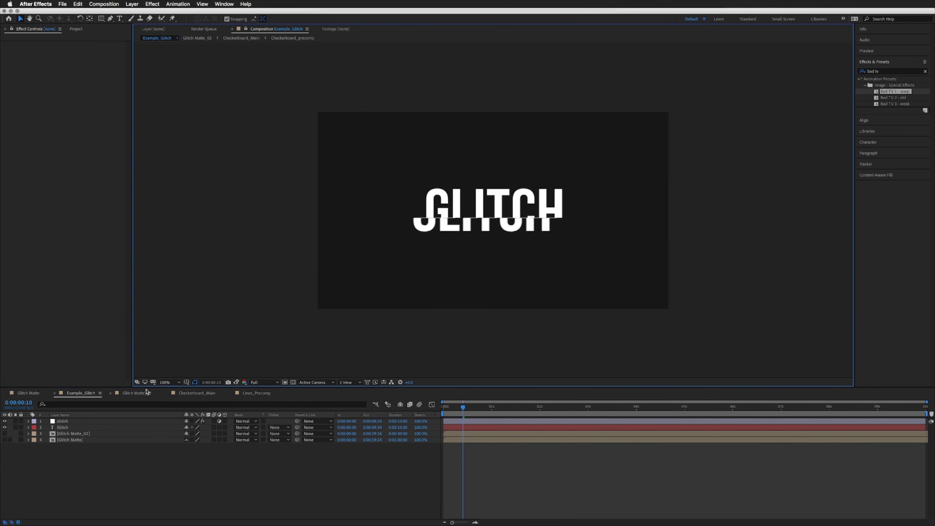
# Step: Lower the Venetian Blinds Transition Completion on Glitch Matte_02's second adjustment layer to 2% and preview Example_Glitch
pyautogui.click(134, 392)
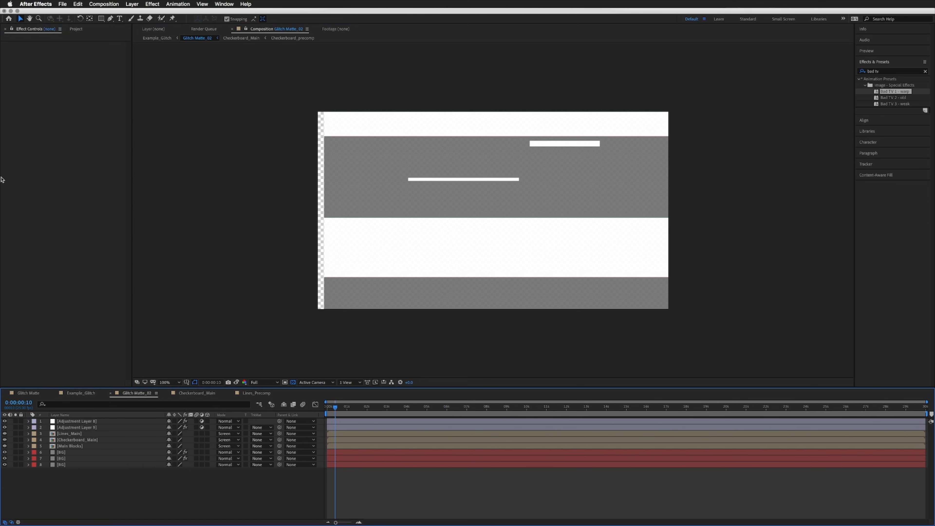
pyautogui.click(77, 428)
pyautogui.click(73, 323)
pyautogui.write('2')
pyautogui.press('Return')
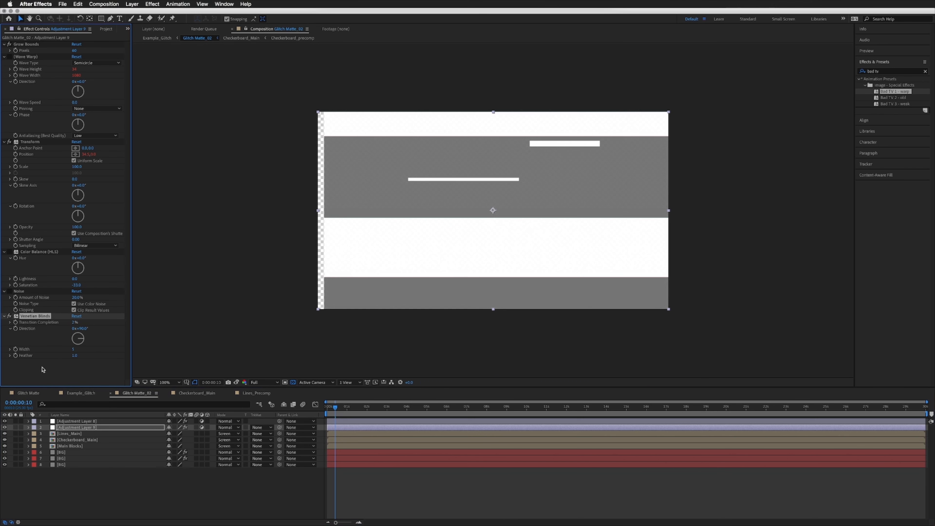
pyautogui.click(71, 394)
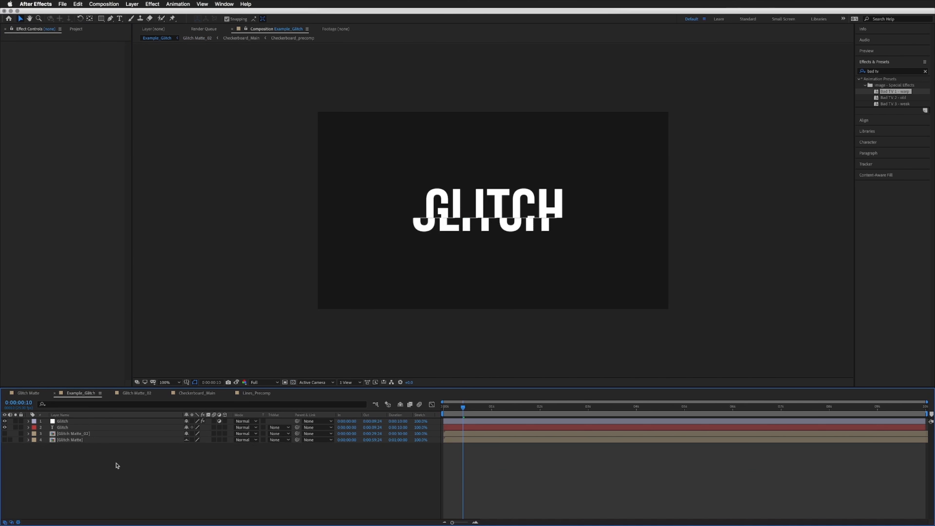
pyautogui.press('space')
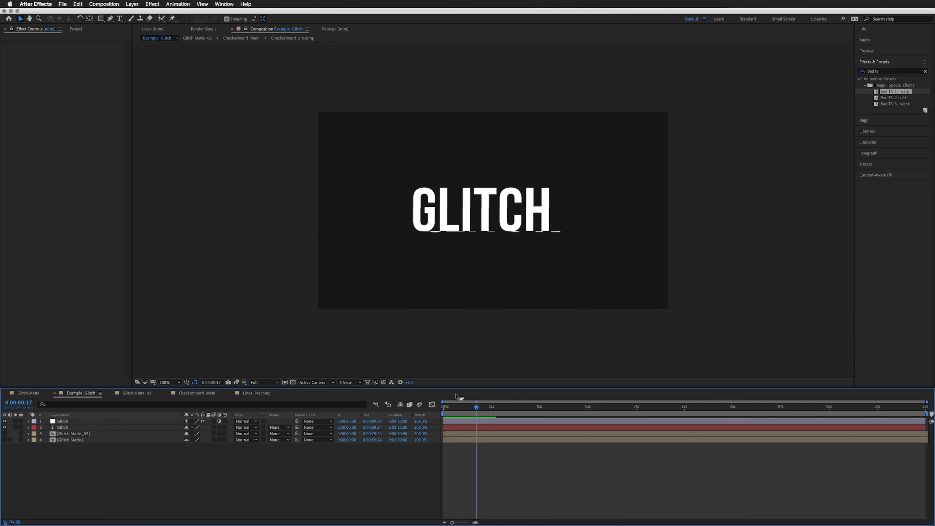
# Step: Look through Checkerboard_Main and Glitch Matte_02, and compare several frames of the custom matte with the original Glitch Matte footage
pyautogui.click(206, 394)
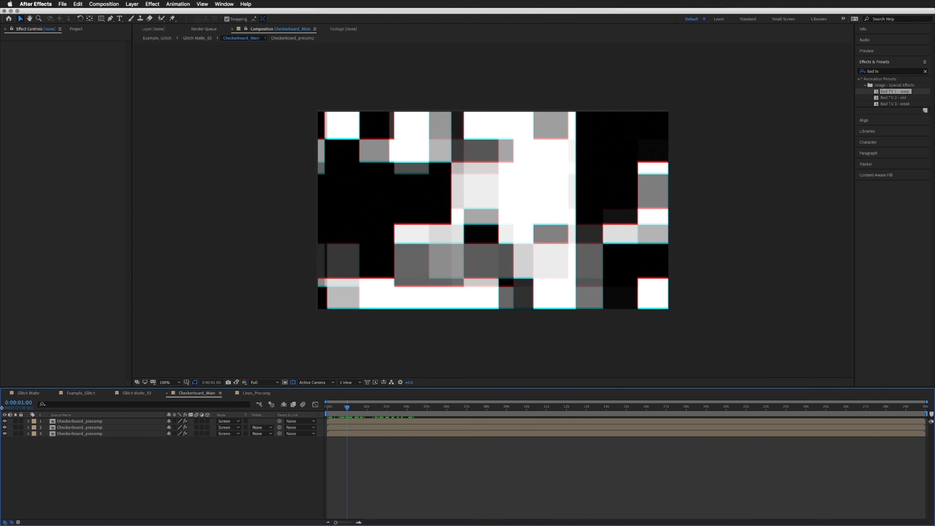
pyautogui.click(146, 394)
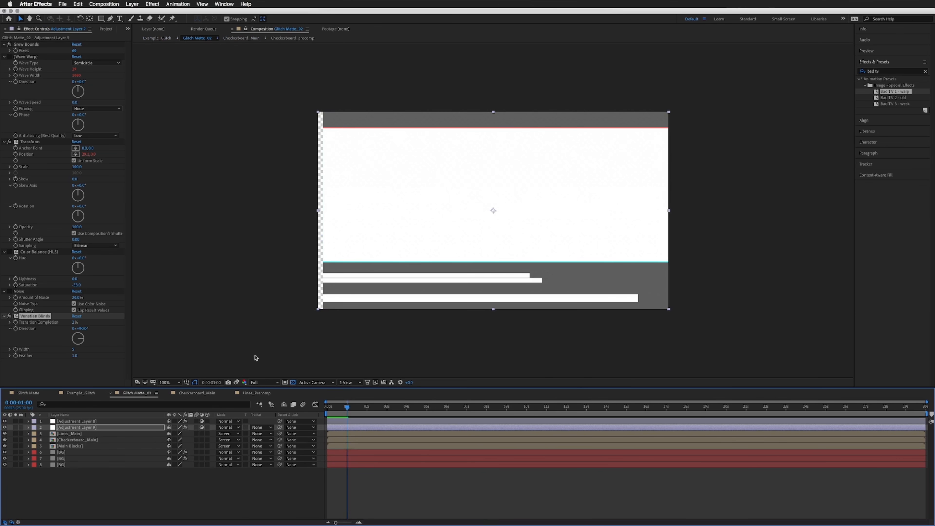
pyautogui.click(64, 435)
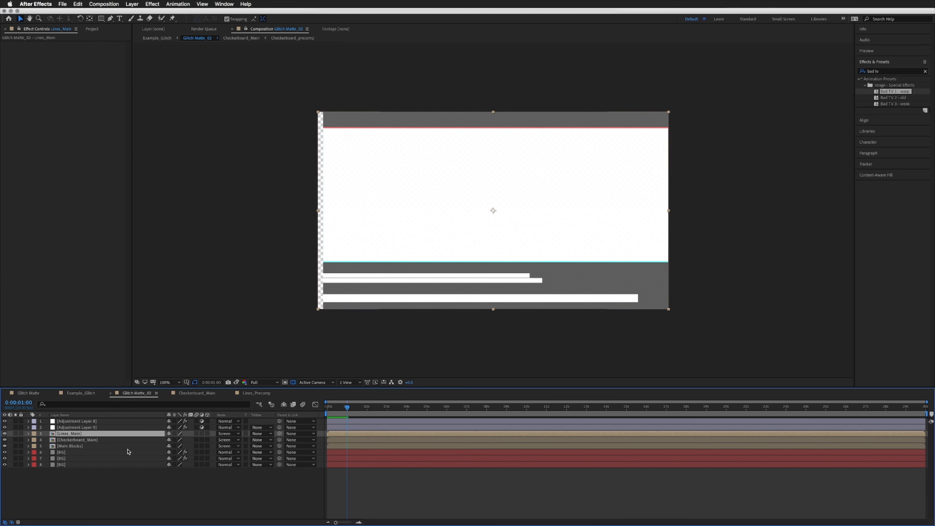
pyautogui.moveTo(381, 406); pyautogui.dragTo(387, 407)
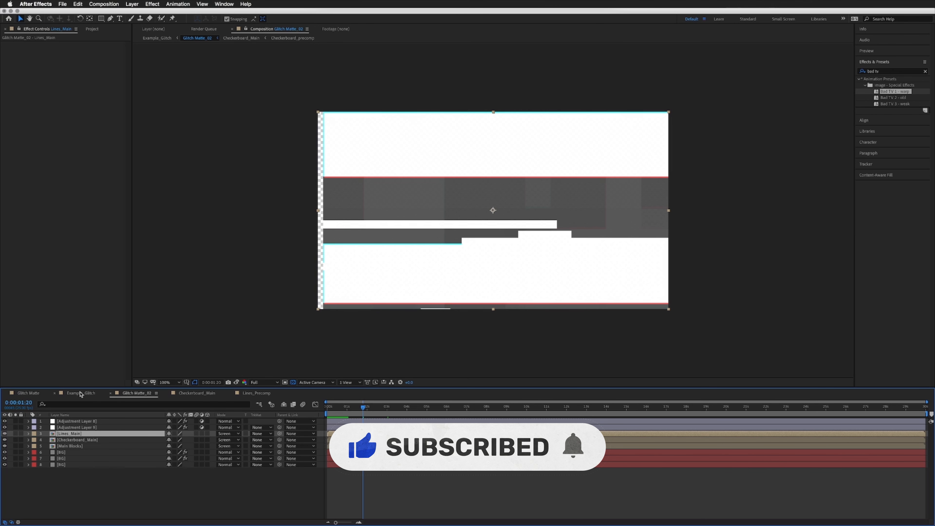
pyautogui.click(28, 393)
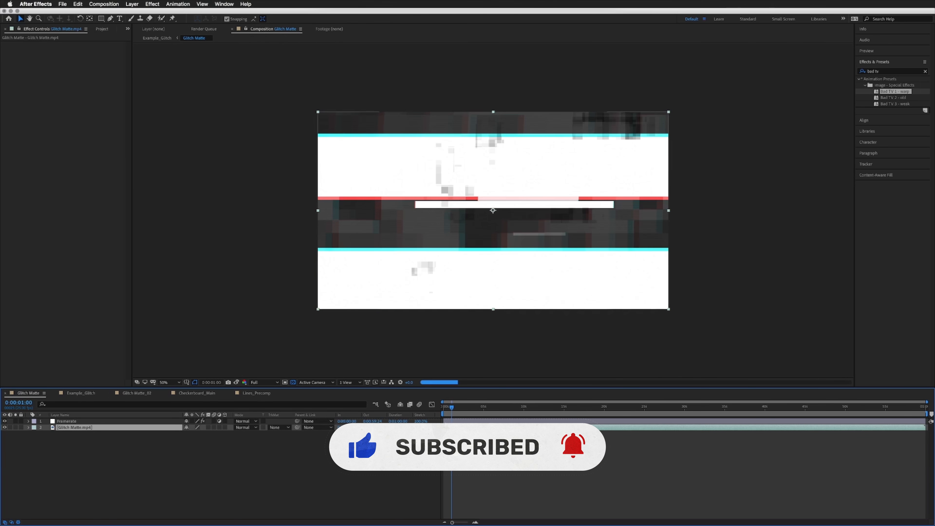
pyautogui.click(490, 407)
pyautogui.click(457, 407)
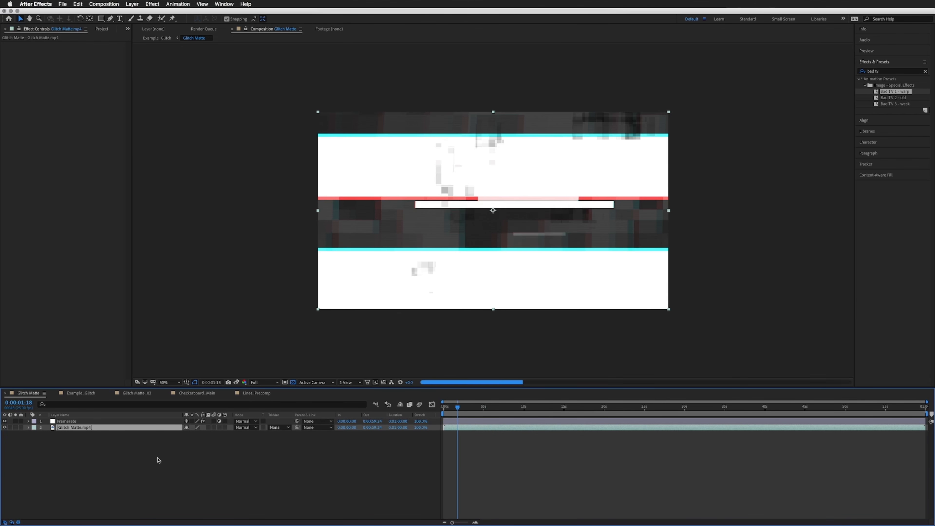